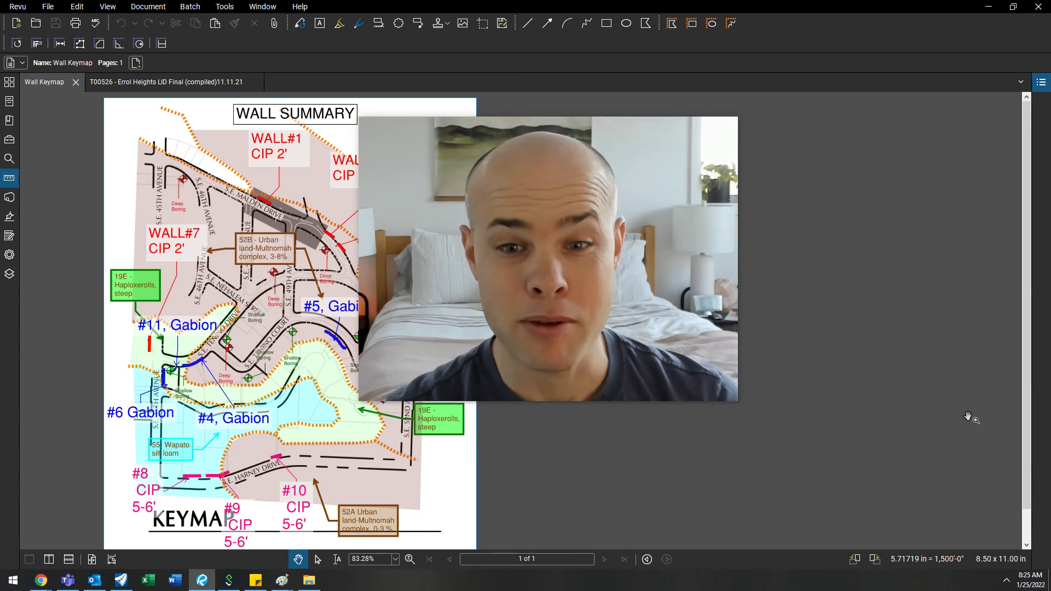
Open the keymap's Markups List and search it for 'wal', 'cip', 'gabion' and 'boring'.
{"action": "left_click_drag", "start_coordinate": [974, 283], "coordinate": [896, 278]}
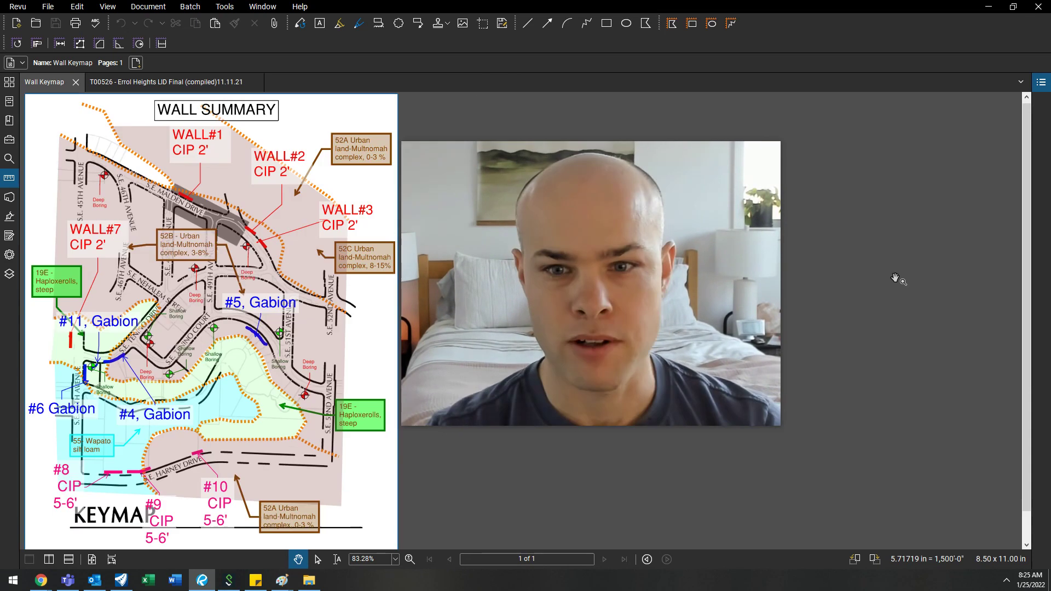
{"action": "left_click", "coordinate": [1041, 81]}
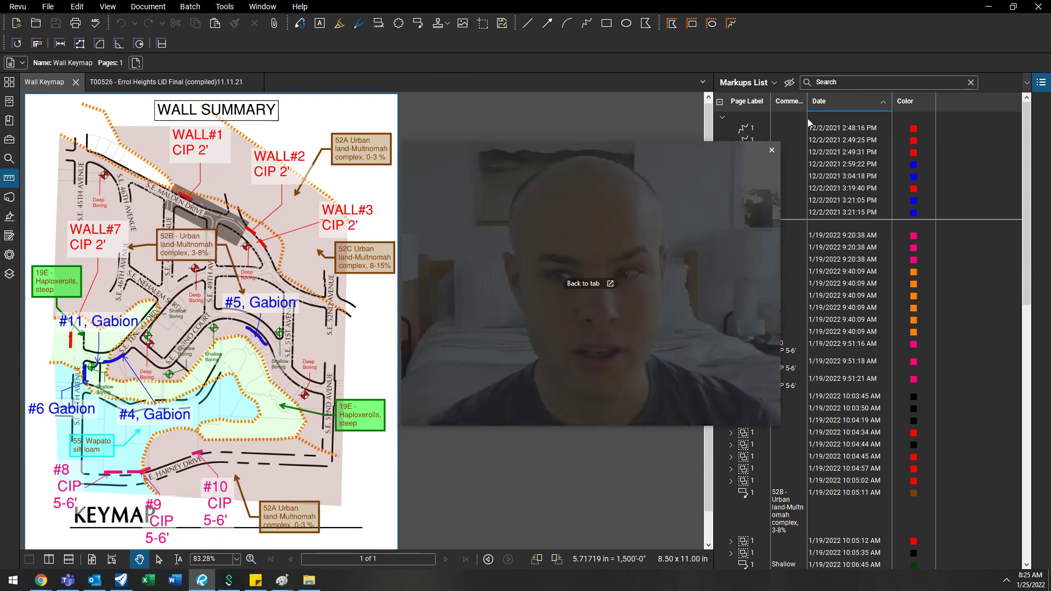
{"action": "left_click", "coordinate": [910, 81]}
{"action": "type", "text": "wall"}
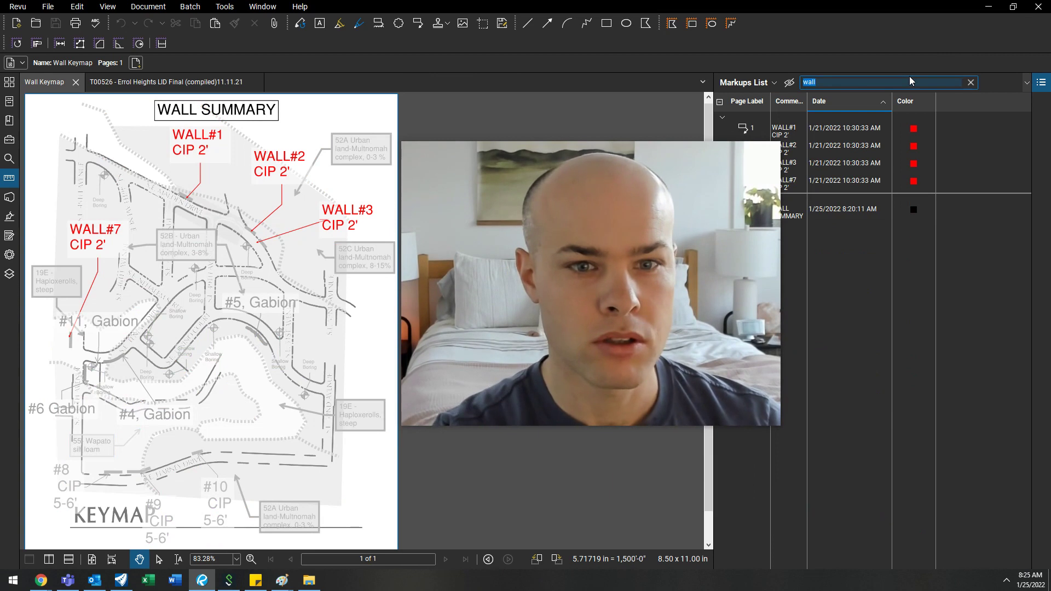
{"action": "key", "text": "BackSpace"}
{"action": "key", "text": "BackSpace"}
{"action": "key", "text": "BackSpace"}
{"action": "key", "text": "BackSpace"}
{"action": "type", "text": "cip"}
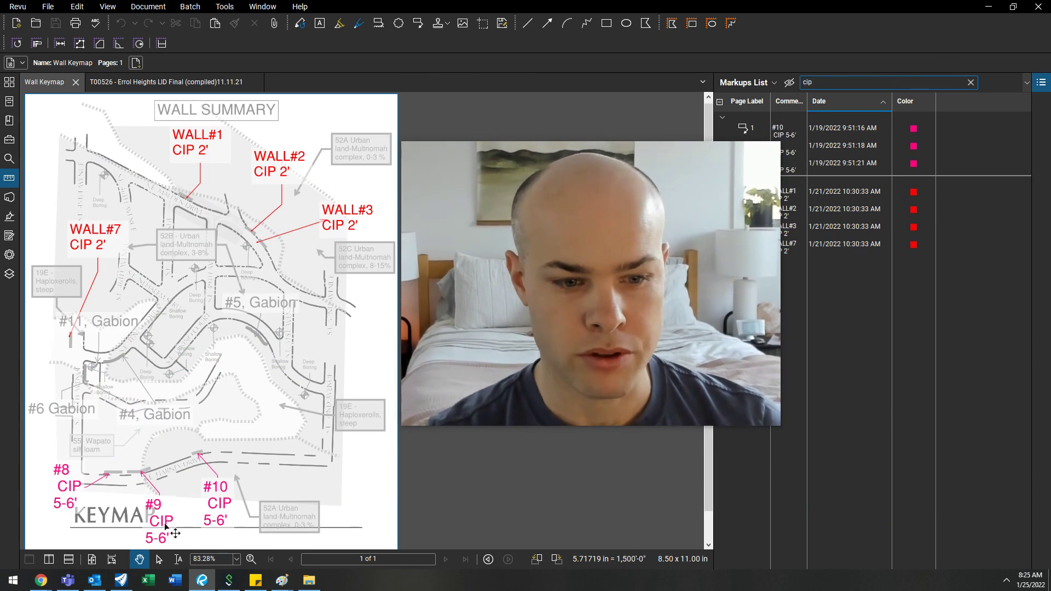
{"action": "double_click", "coordinate": [913, 82]}
{"action": "type", "text": "gabion"}
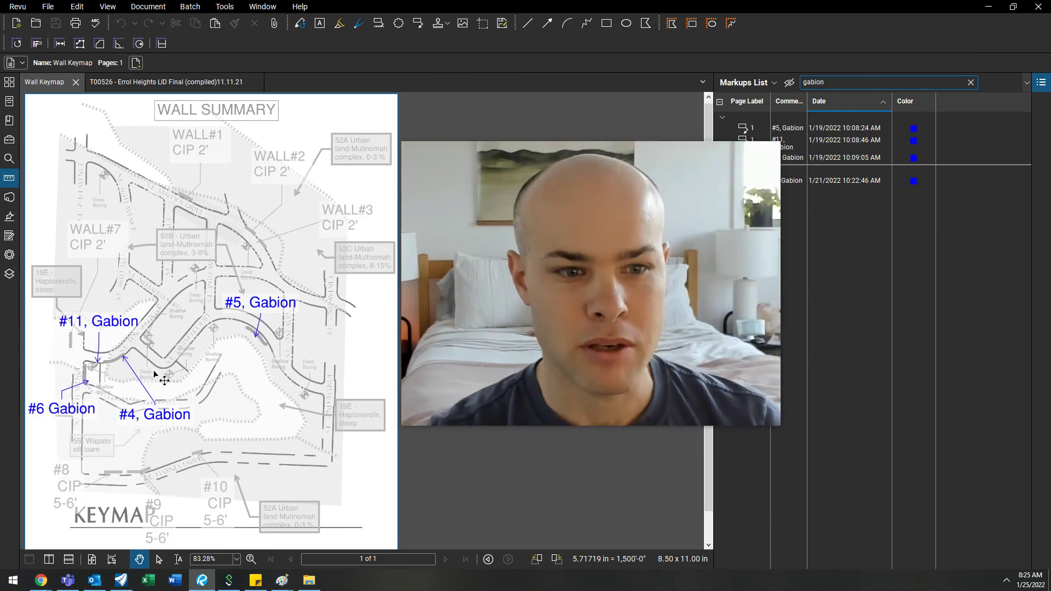
{"action": "double_click", "coordinate": [842, 81]}
{"action": "key", "text": "BackSpace"}
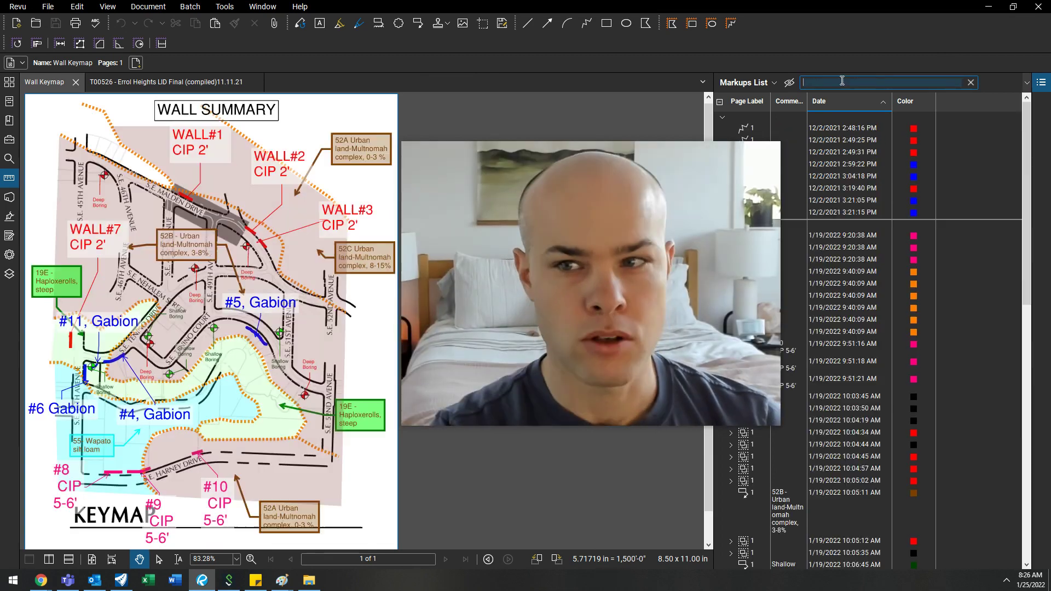
{"action": "type", "text": "boring"}
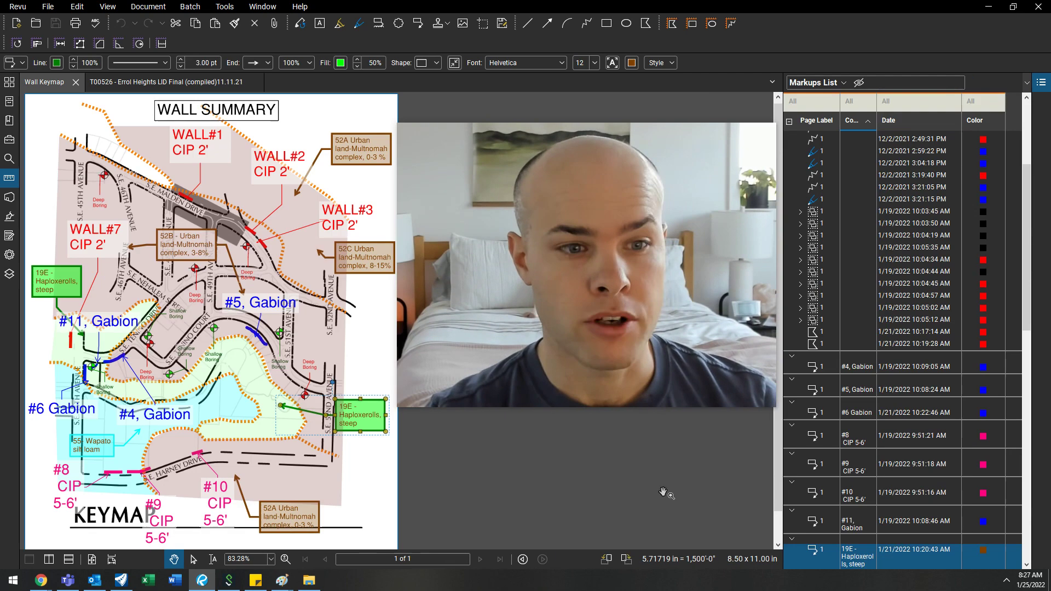
Filter the Comments column to the soil labels, including 19E Haploxerolls.
{"action": "left_click", "coordinate": [1027, 82]}
{"action": "left_click", "coordinate": [913, 119]}
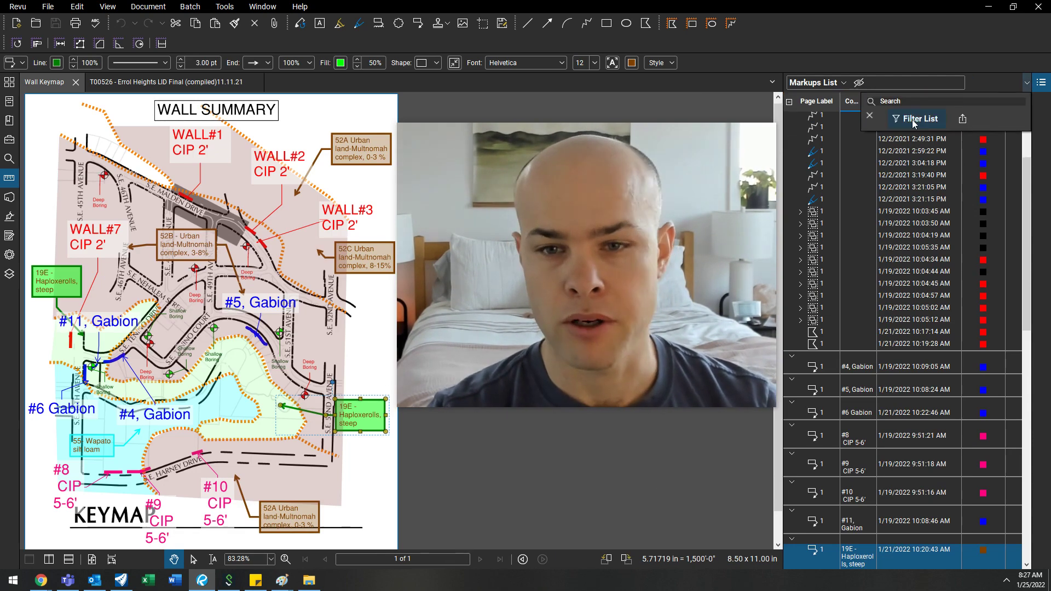
{"action": "left_click", "coordinate": [913, 121]}
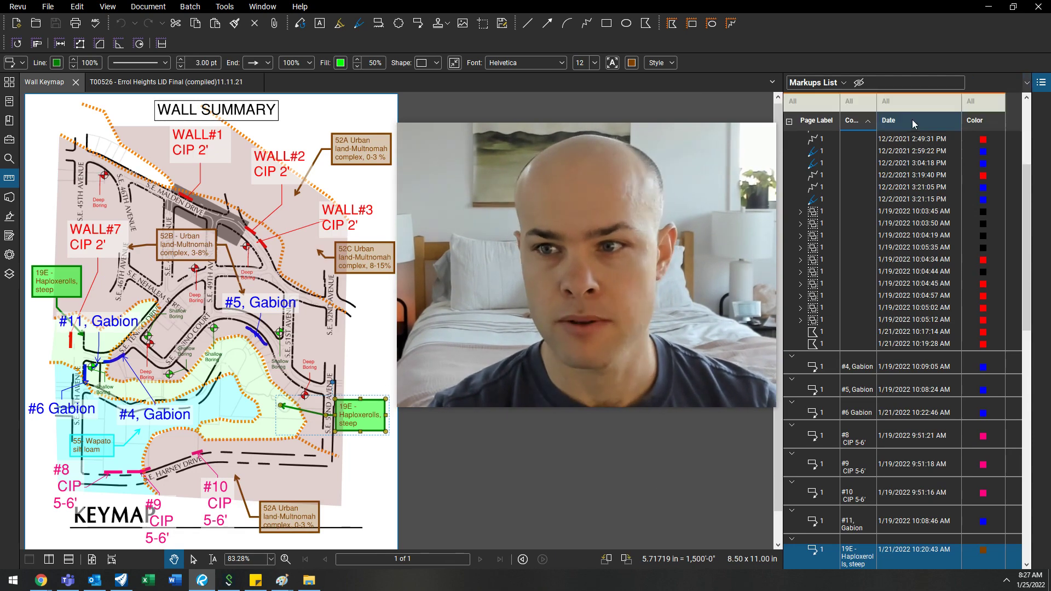
{"action": "left_click", "coordinate": [851, 101]}
{"action": "left_click", "coordinate": [866, 164]}
{"action": "left_click", "coordinate": [866, 164]}
{"action": "left_click", "coordinate": [867, 220]}
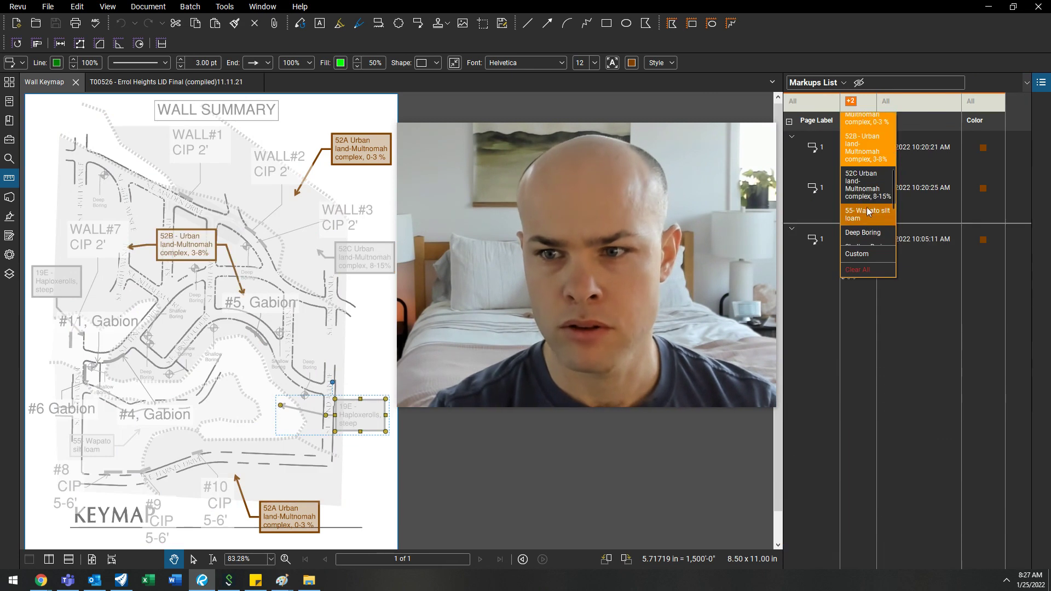
{"action": "left_click", "coordinate": [871, 226]}
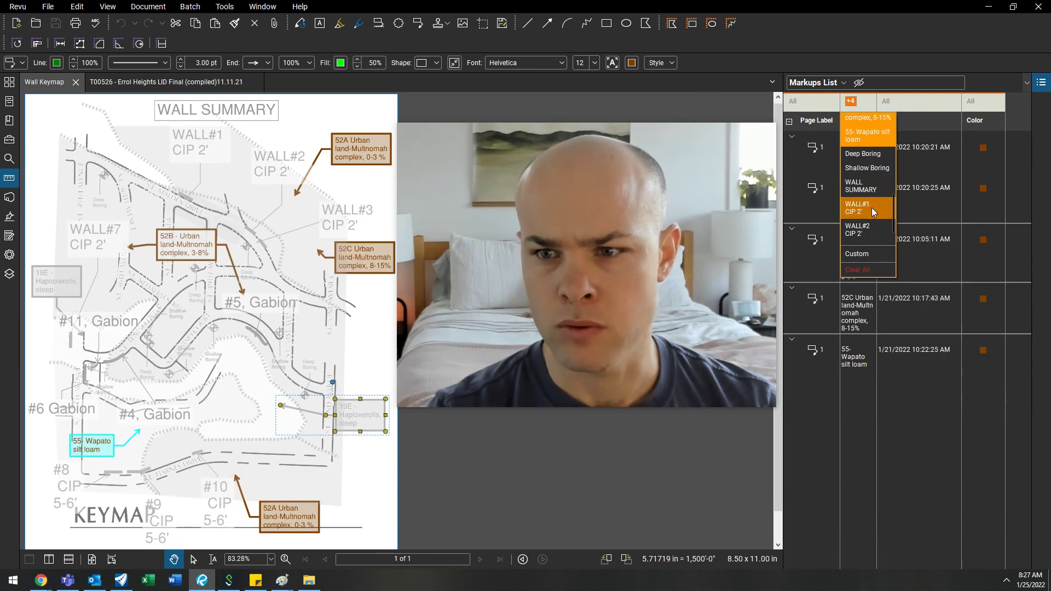
{"action": "scroll", "coordinate": [873, 213], "scroll_direction": "down", "scroll_amount": 1}
{"action": "left_click", "coordinate": [873, 214]}
{"action": "left_click", "coordinate": [898, 183]}
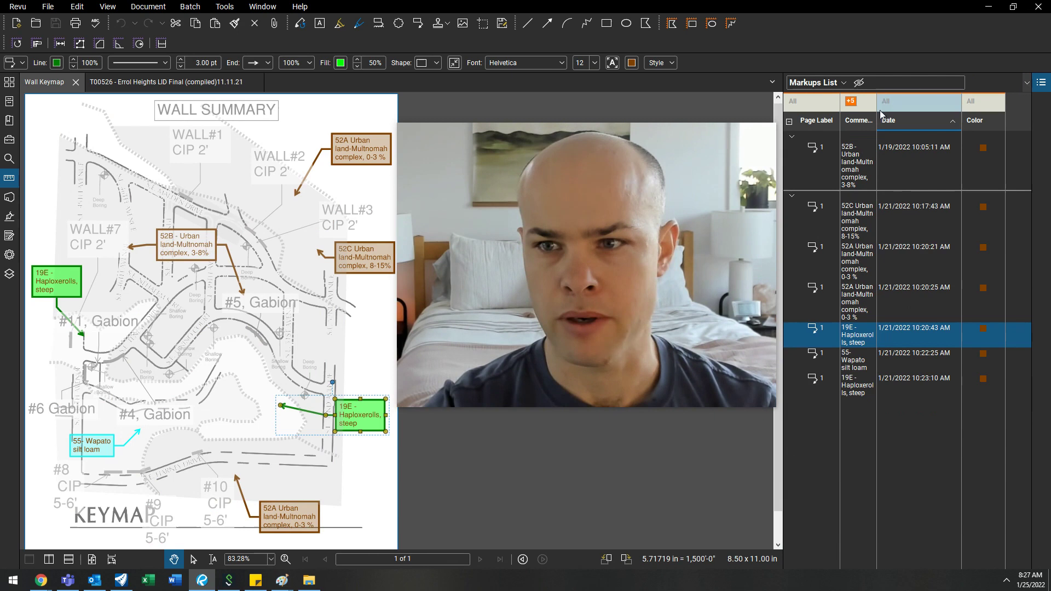
Try brown, orange and red Color filters, drop red and orange, then close the Markups List.
{"action": "left_click", "coordinate": [980, 101]}
{"action": "left_click", "coordinate": [990, 191]}
{"action": "left_click", "coordinate": [990, 149]}
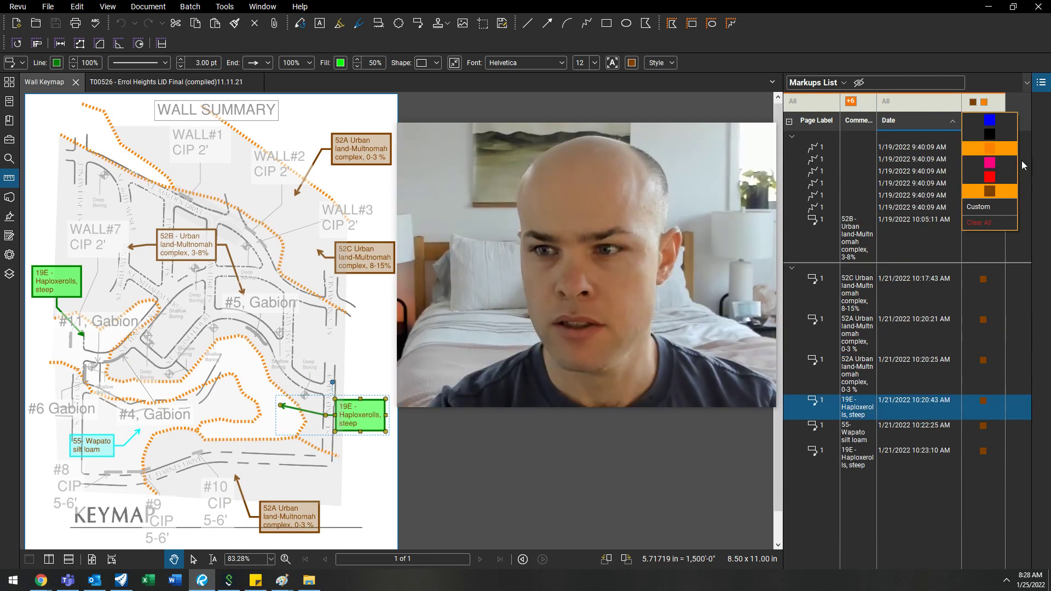
{"action": "left_click", "coordinate": [994, 176]}
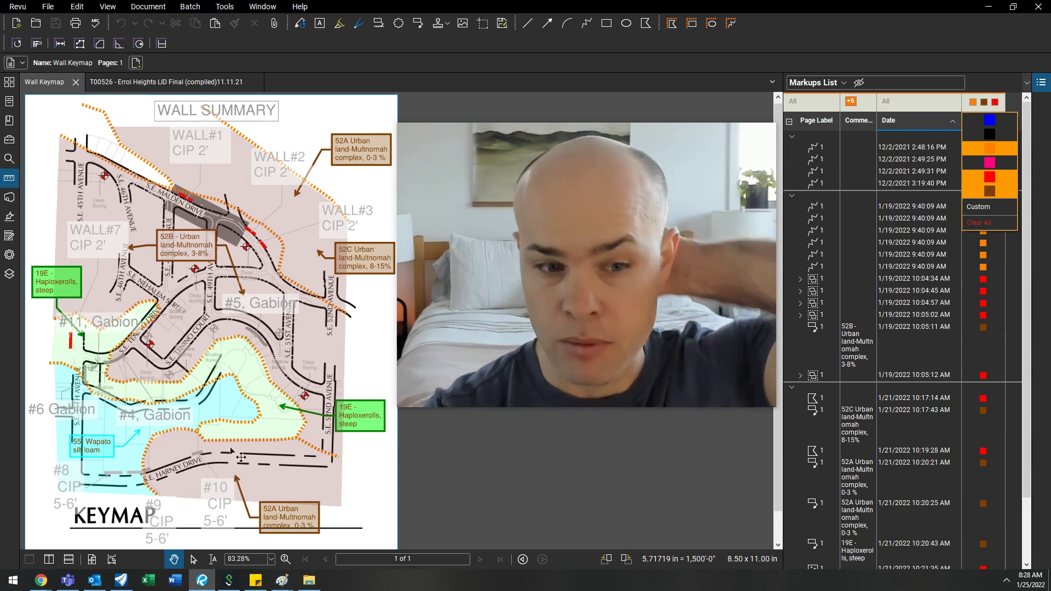
{"action": "left_click", "coordinate": [1002, 177]}
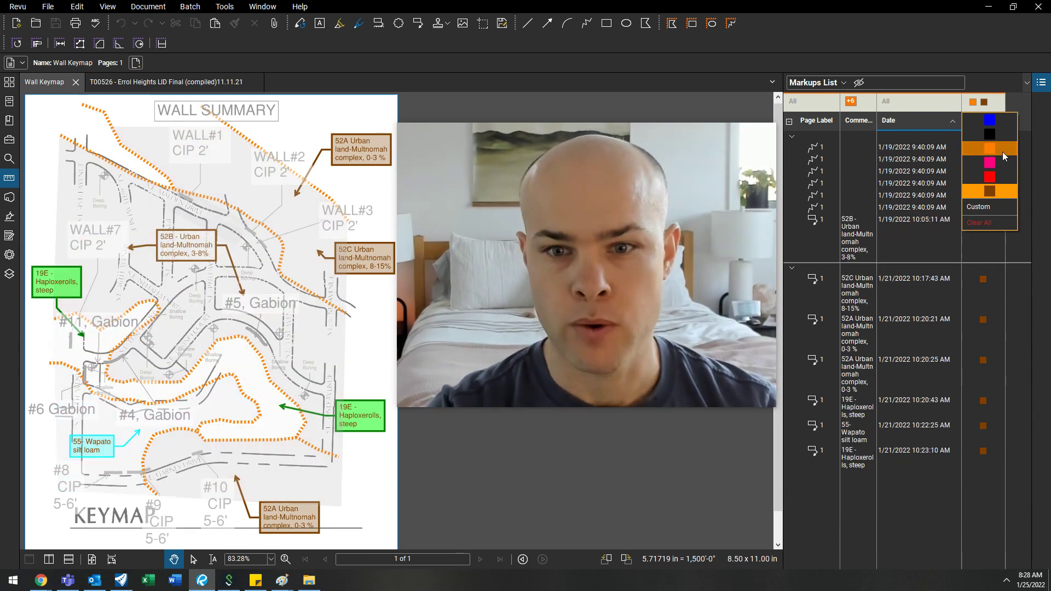
{"action": "left_click", "coordinate": [1003, 154]}
{"action": "key", "text": "alt+l"}
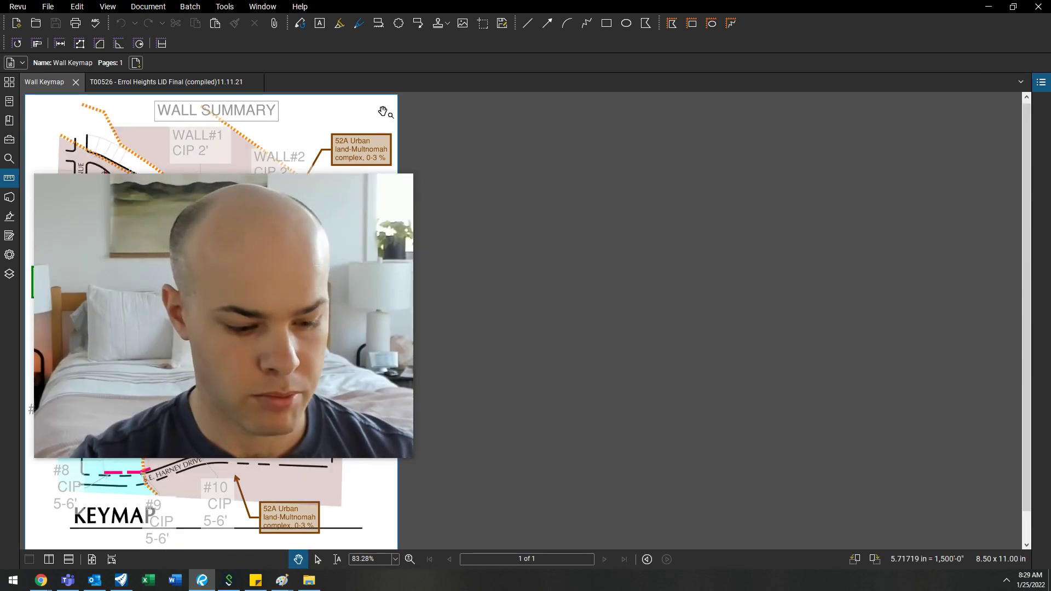
Insert a blank page after page 1 and show it in a vertical split pane beside the keymap.
{"action": "left_click", "coordinate": [136, 63]}
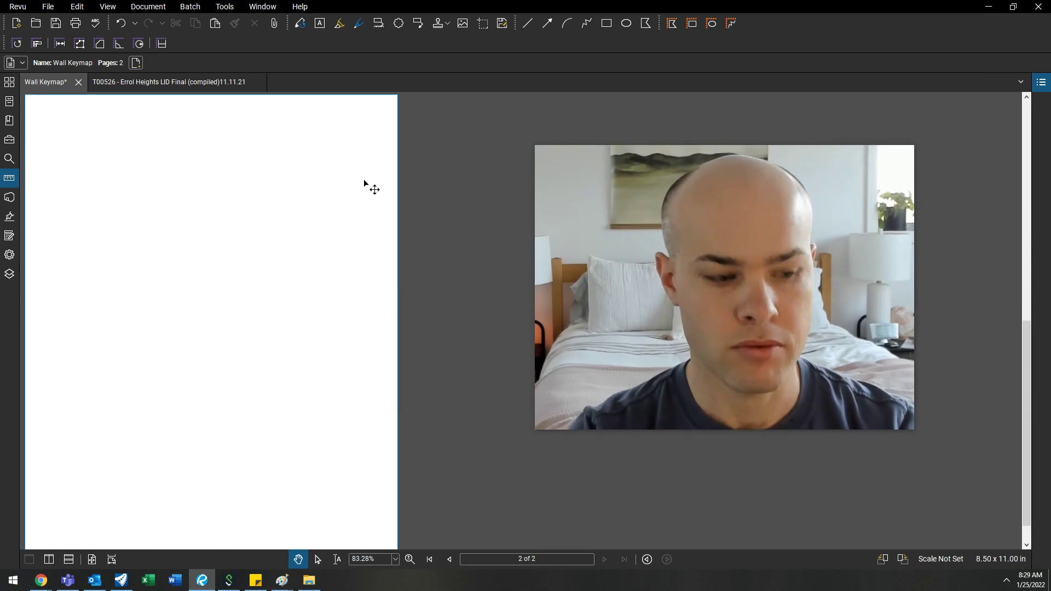
{"action": "key", "text": "ctrl+alt+v"}
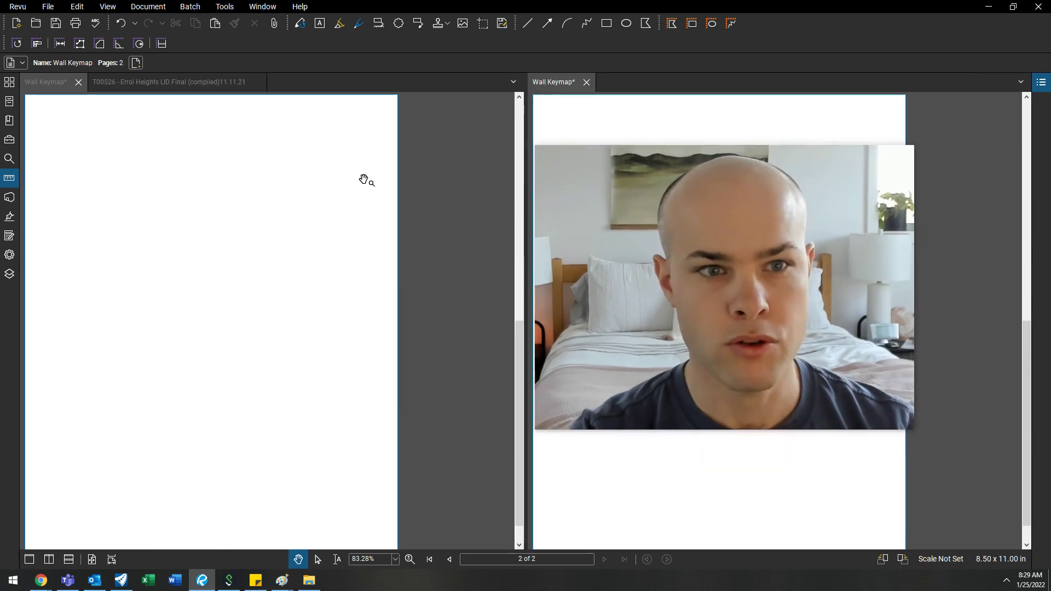
{"action": "left_click_drag", "start_coordinate": [675, 211], "coordinate": [156, 316]}
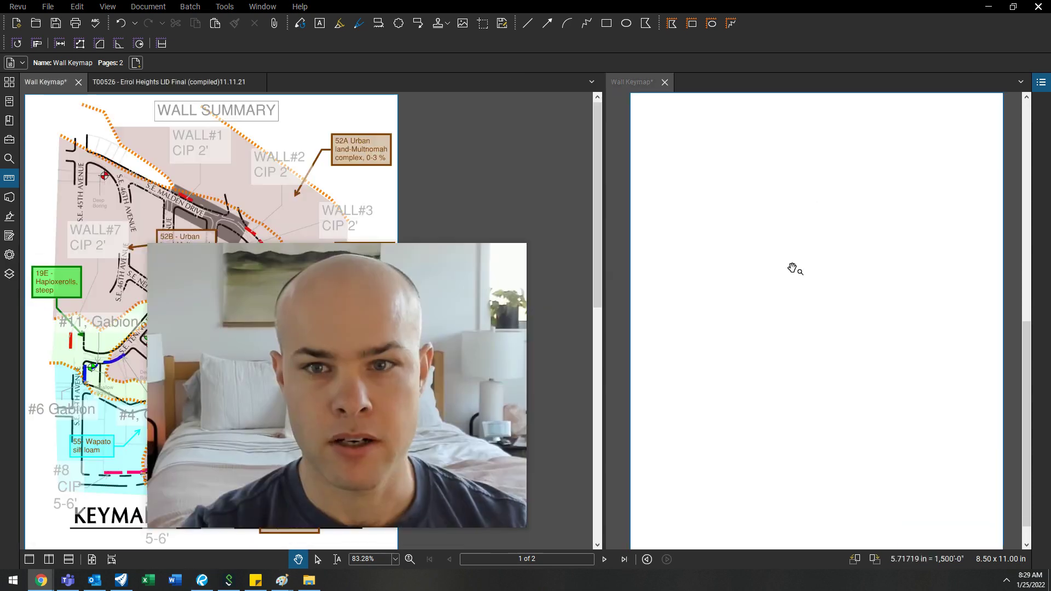
{"action": "scroll", "coordinate": [792, 268], "scroll_direction": "down", "scroll_amount": 3}
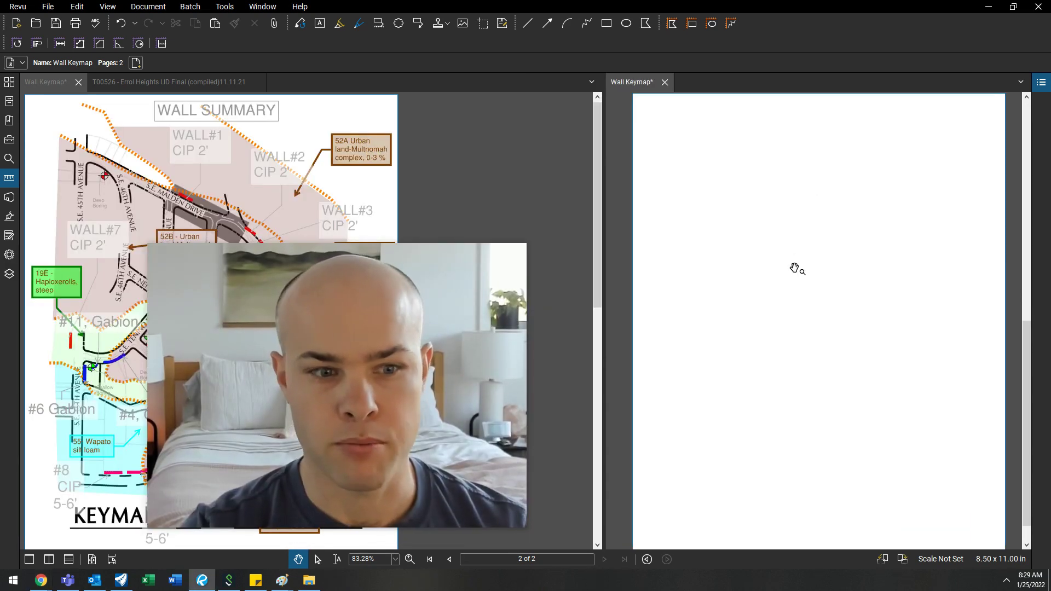
Frame the Errol Heights sheet 3 street keymap in the left pane and start a Win+Shift+S snip.
{"action": "left_click_drag", "start_coordinate": [360, 405], "coordinate": [402, 407]}
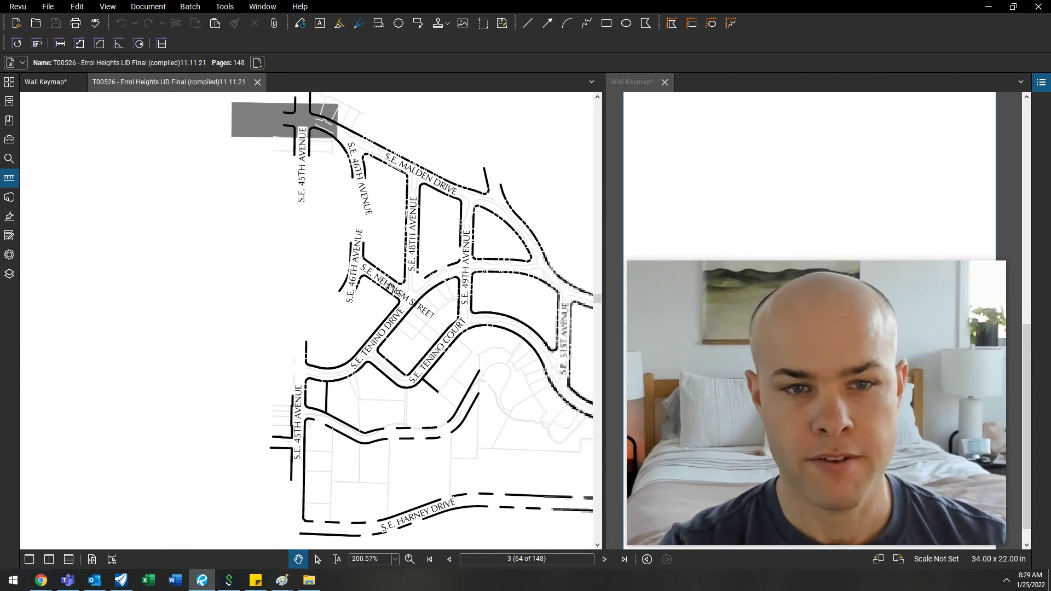
{"action": "scroll", "coordinate": [394, 291], "scroll_direction": "down", "scroll_amount": 5}
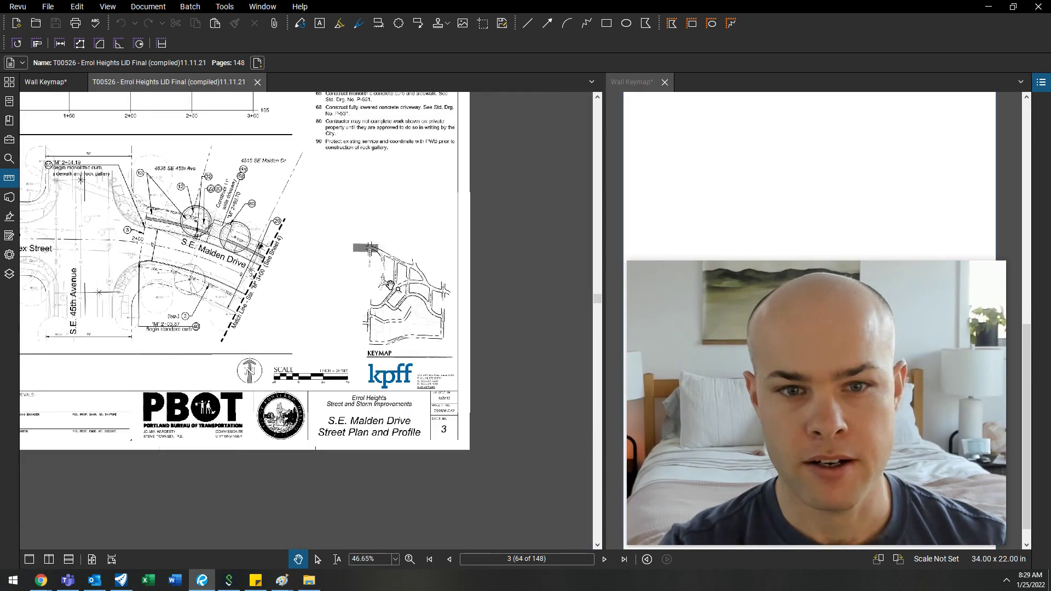
{"action": "scroll", "coordinate": [433, 318], "scroll_direction": "up", "scroll_amount": 6}
{"action": "scroll", "coordinate": [434, 318], "scroll_direction": "down", "scroll_amount": 8}
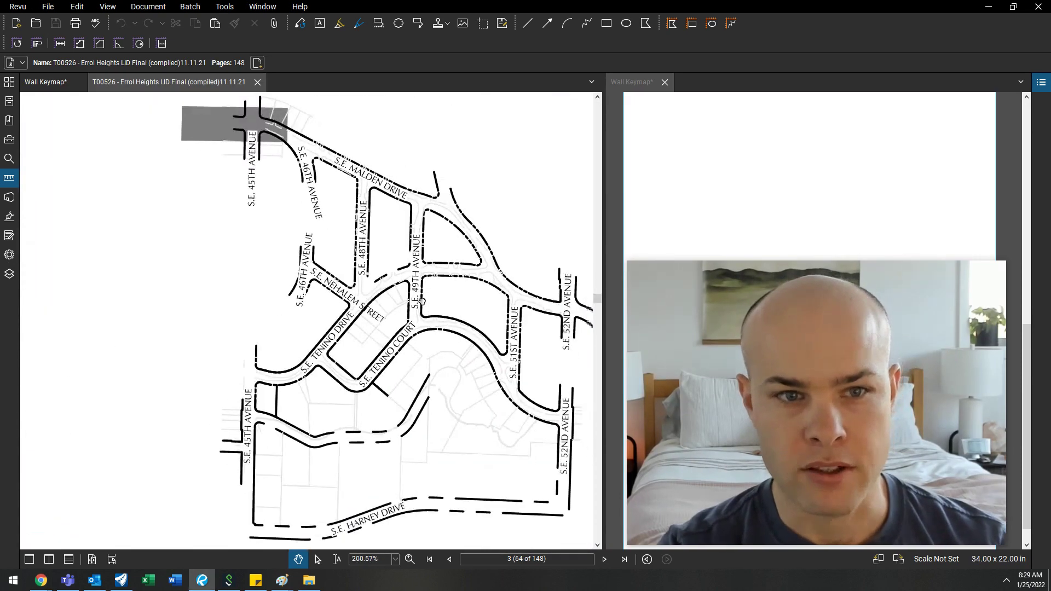
{"action": "scroll", "coordinate": [408, 403], "scroll_direction": "up", "scroll_amount": 5}
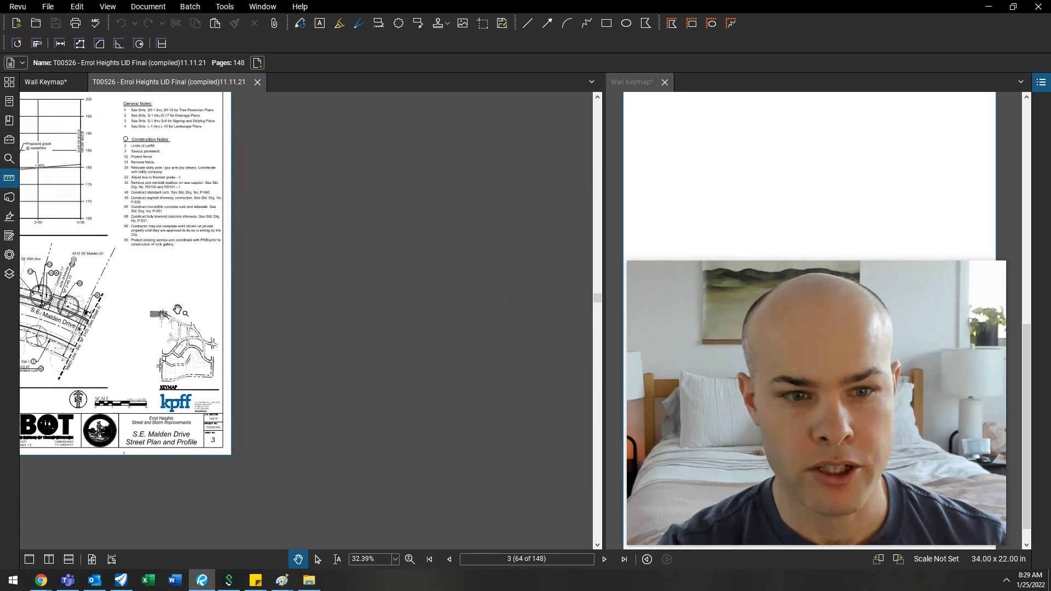
{"action": "scroll", "coordinate": [187, 366], "scroll_direction": "up", "scroll_amount": 3}
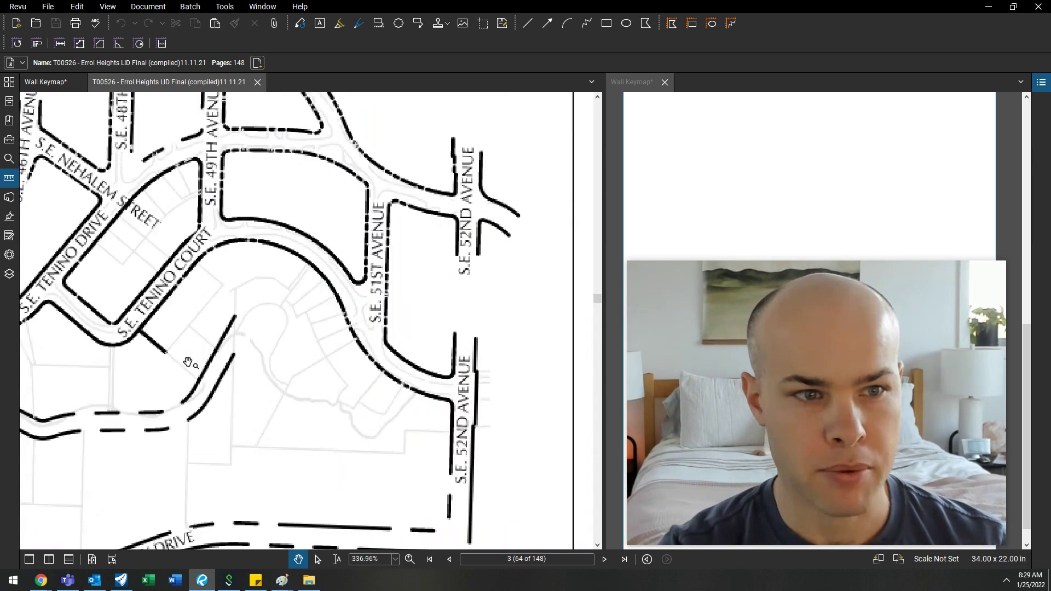
{"action": "scroll", "coordinate": [230, 351], "scroll_direction": "down", "scroll_amount": 3}
{"action": "scroll", "coordinate": [262, 340], "scroll_direction": "up", "scroll_amount": 1}
{"action": "left_click_drag", "start_coordinate": [262, 341], "coordinate": [277, 371]}
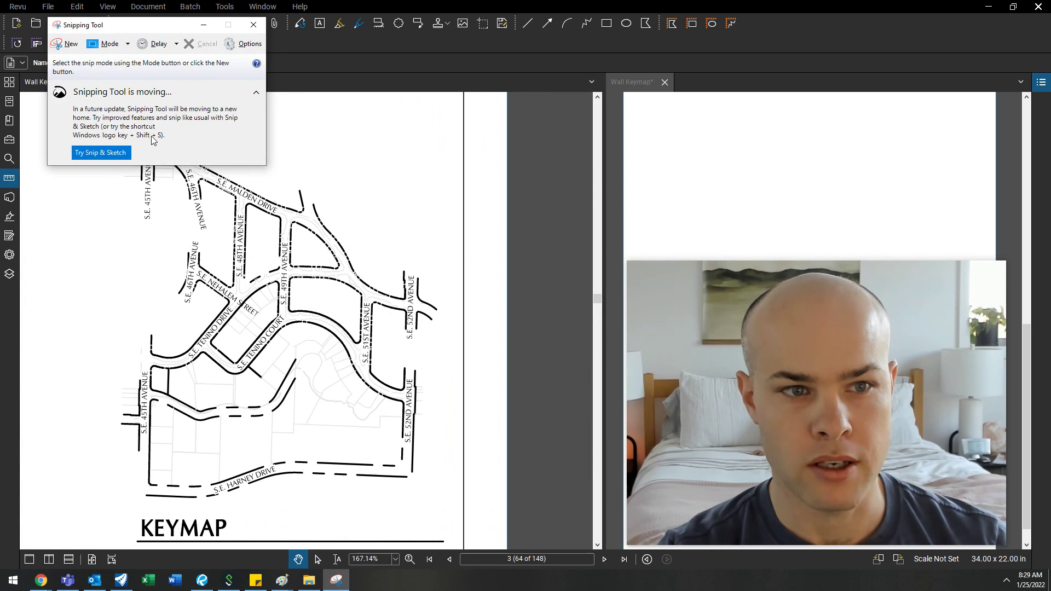
{"action": "left_click", "coordinate": [253, 24]}
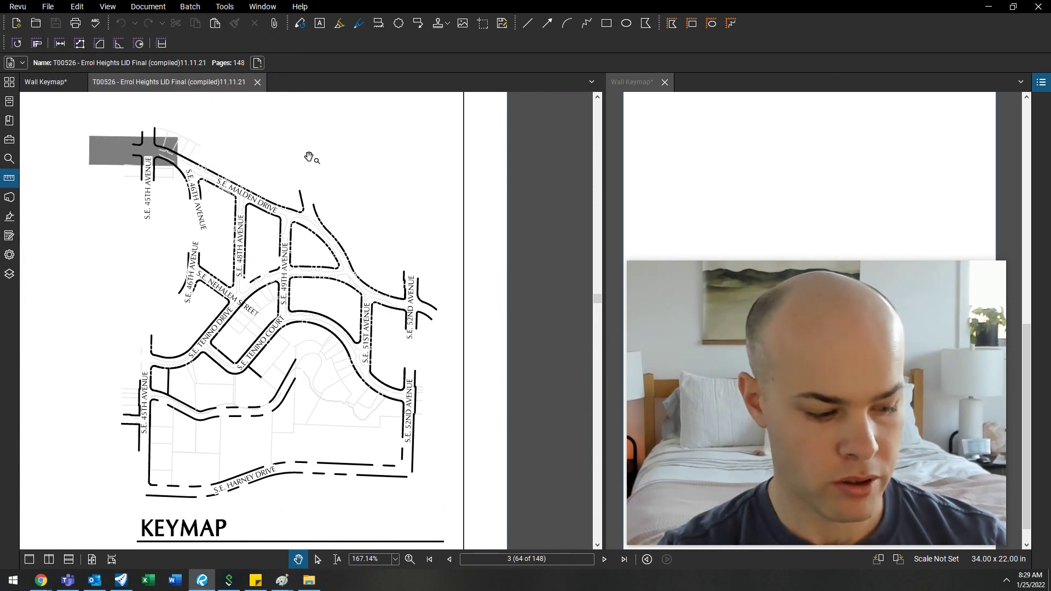
{"action": "key", "text": "super+shift+s"}
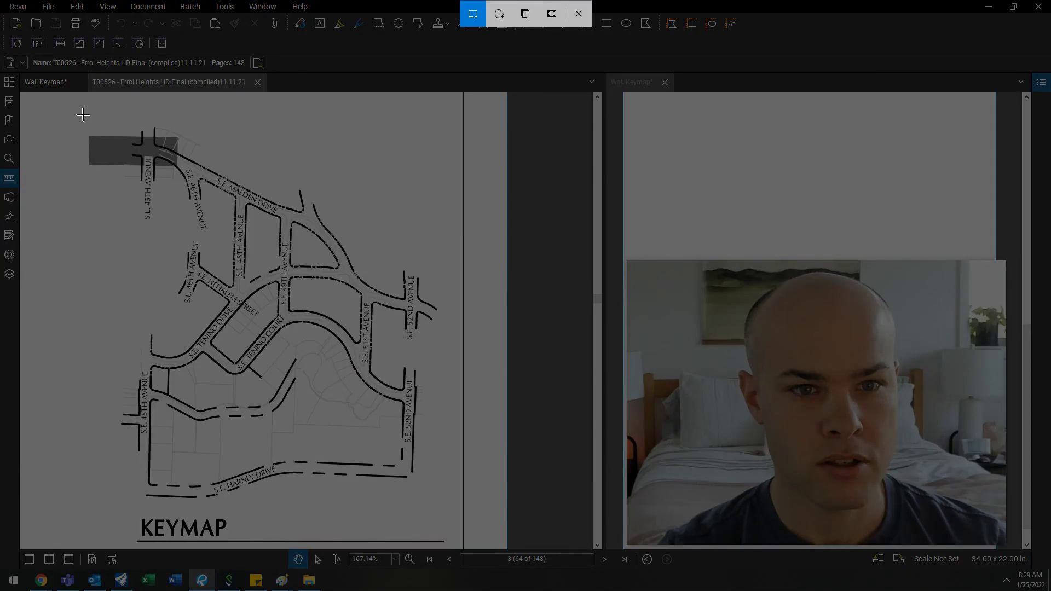
Capture the street keymap region and paste it onto page 2.
{"action": "left_click_drag", "start_coordinate": [83, 114], "coordinate": [461, 549]}
{"action": "left_click", "coordinate": [815, 259]}
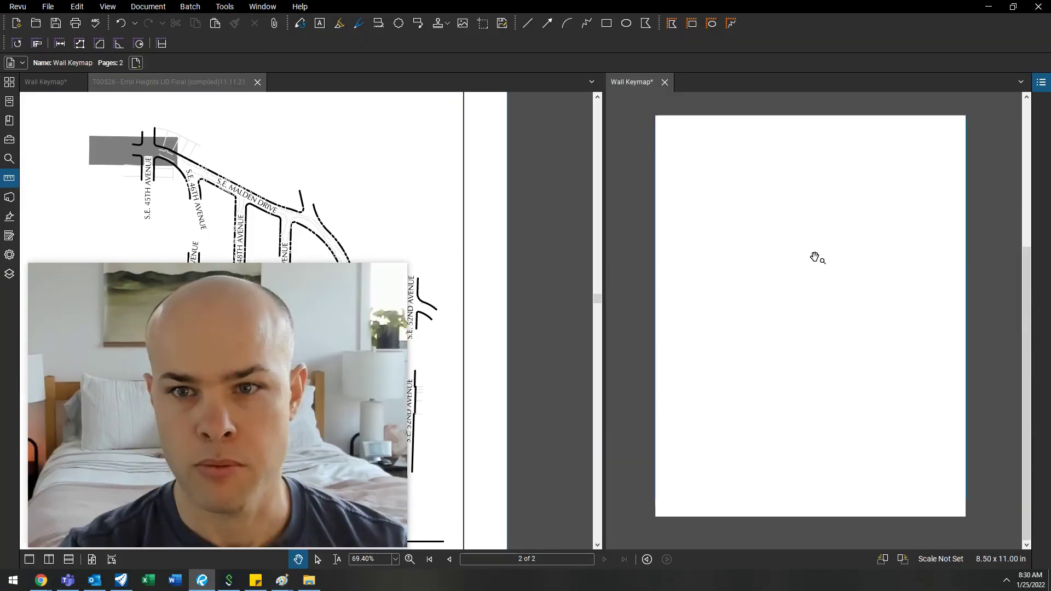
{"action": "scroll", "coordinate": [814, 258], "scroll_direction": "down", "scroll_amount": 1}
{"action": "key", "text": "ctrl+v"}
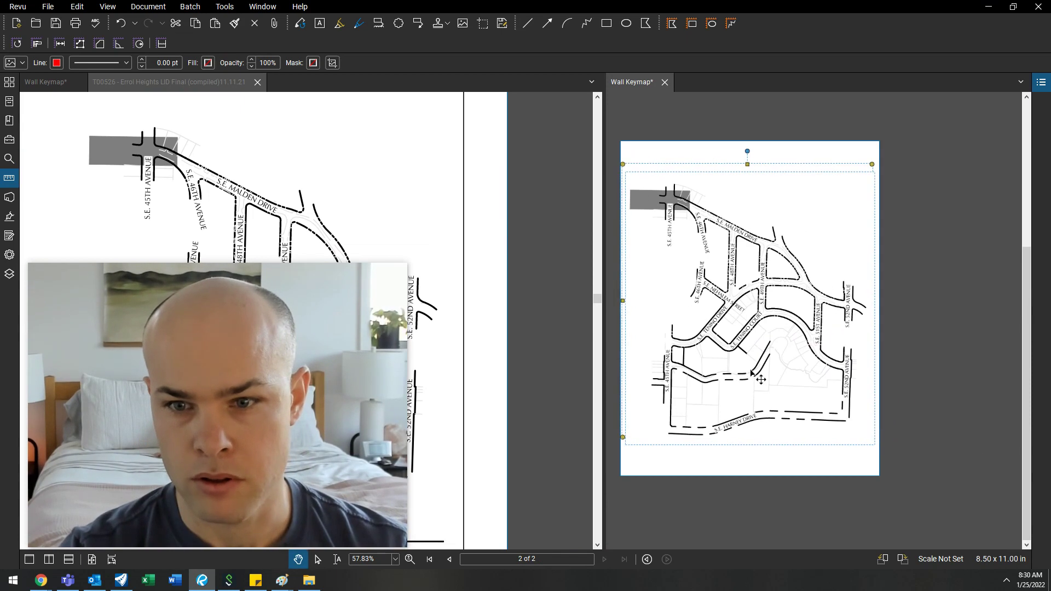
{"action": "left_click", "coordinate": [967, 299]}
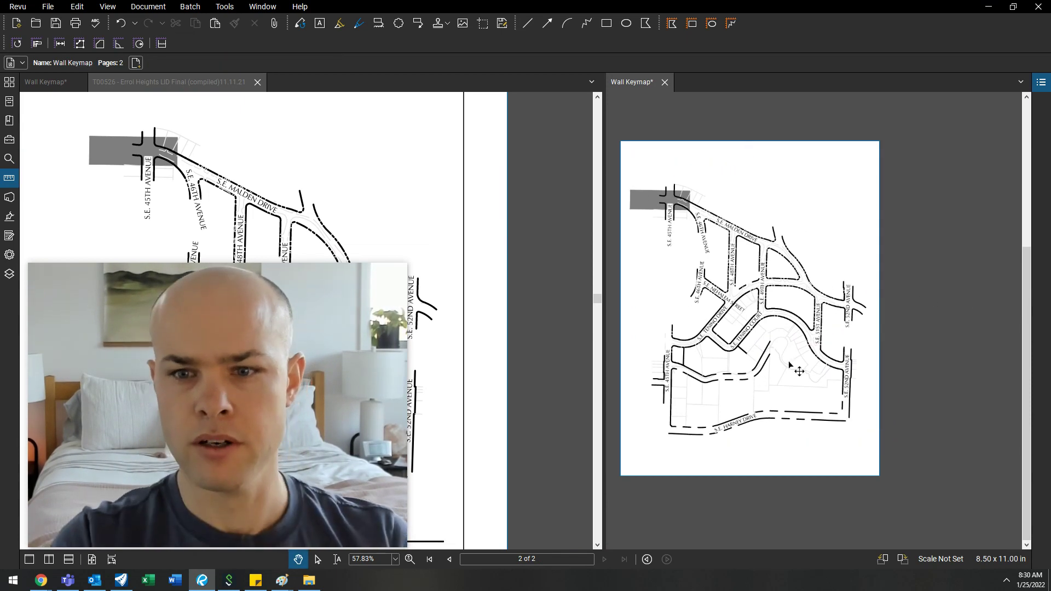
Widen the page-2 pane and fit the pasted map image to the sheet.
{"action": "scroll", "coordinate": [791, 366], "scroll_direction": "up", "scroll_amount": 4}
{"action": "left_click_drag", "start_coordinate": [603, 325], "coordinate": [552, 325]}
{"action": "scroll", "coordinate": [833, 289], "scroll_direction": "down", "scroll_amount": 5}
{"action": "scroll", "coordinate": [833, 289], "scroll_direction": "up", "scroll_amount": 1}
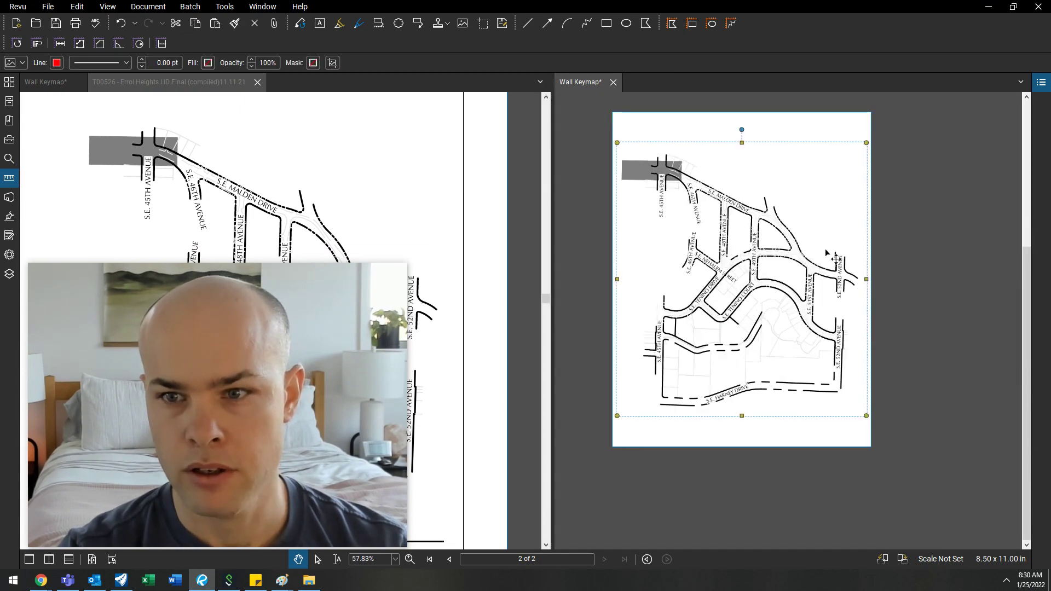
{"action": "right_click", "coordinate": [767, 244]}
{"action": "left_click", "coordinate": [805, 440]}
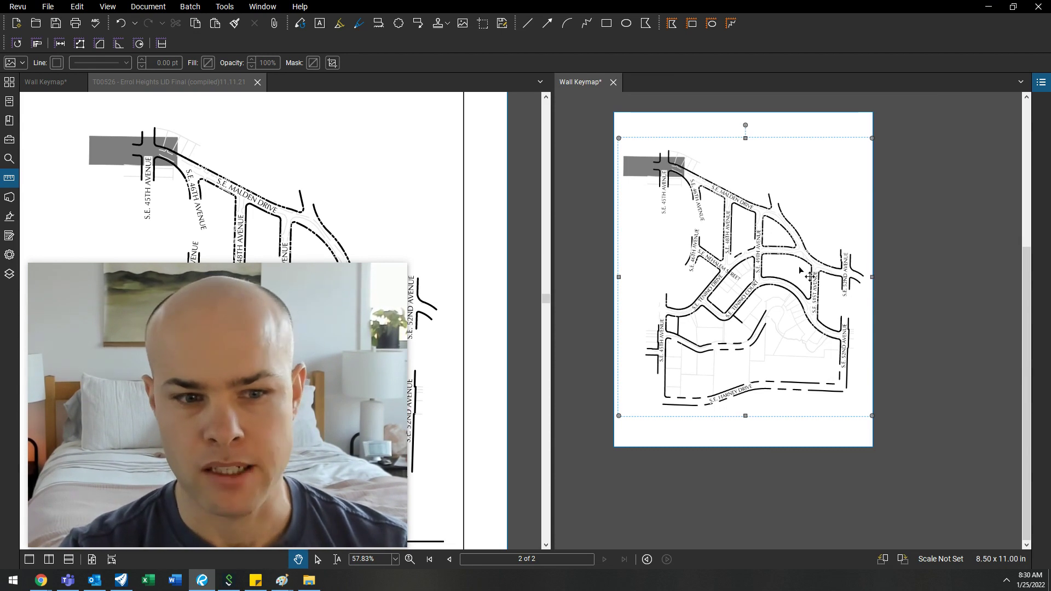
{"action": "left_click", "coordinate": [887, 250]}
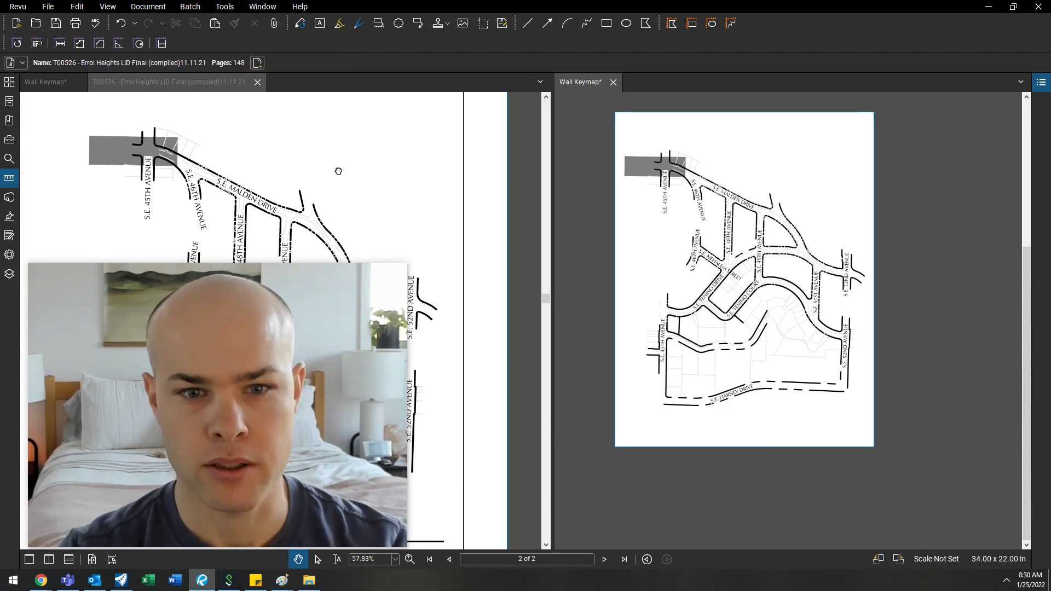
Show the existing Wall Summary page for reference.
{"action": "key", "text": "ctrl+Tab"}
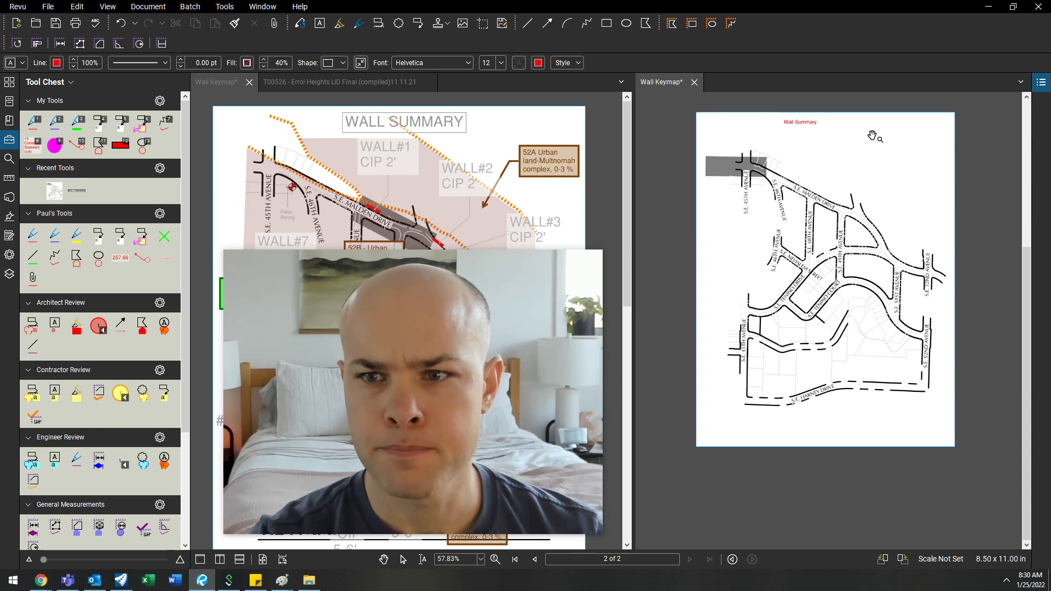
{"action": "scroll", "coordinate": [872, 136], "scroll_direction": "up", "scroll_amount": 3}
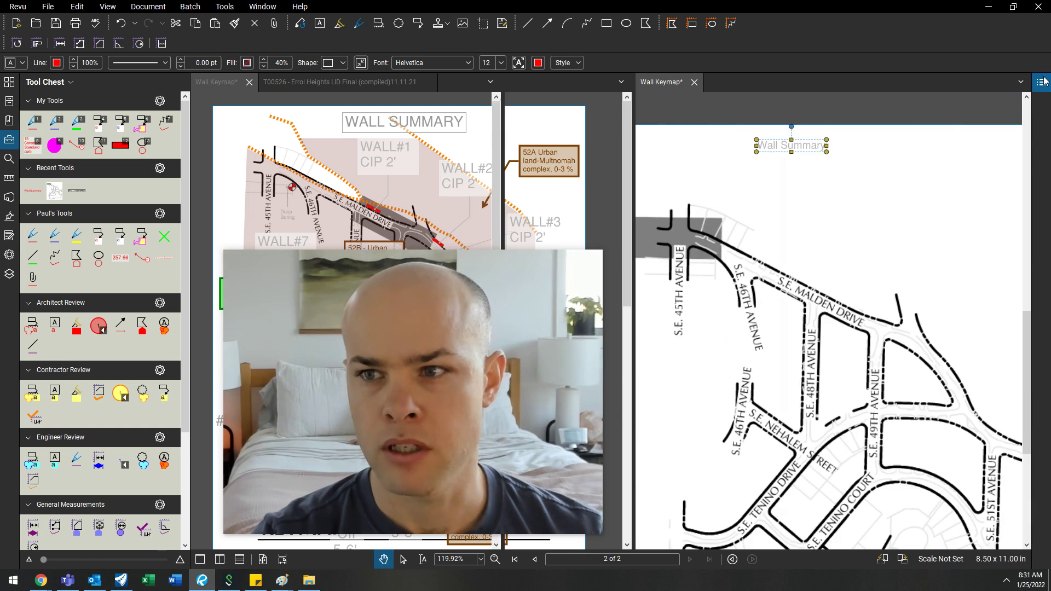
{"action": "left_click", "coordinate": [1042, 82]}
{"action": "left_click", "coordinate": [1042, 82]}
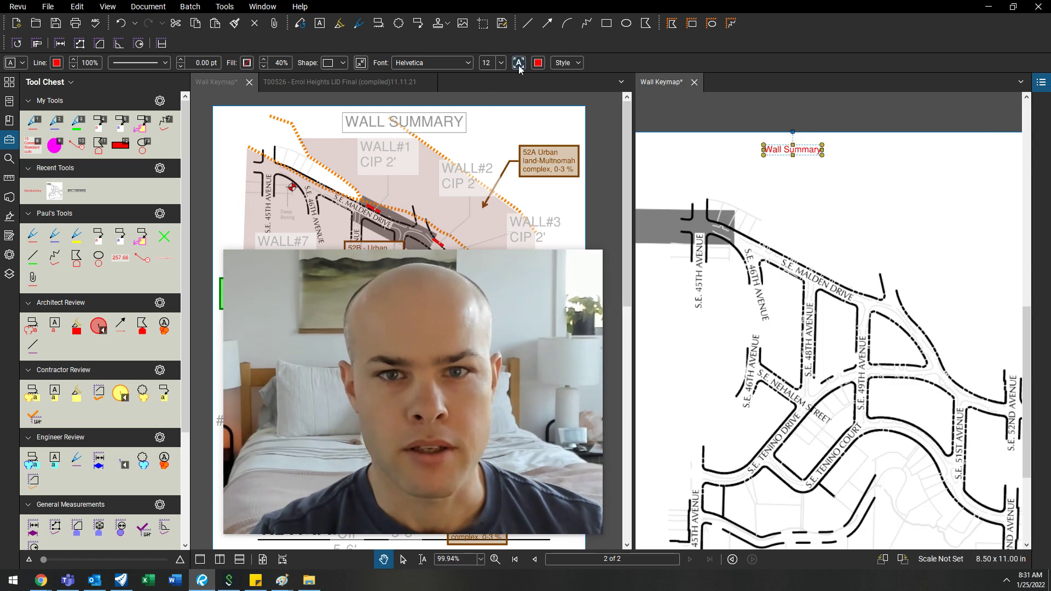
Make the 'Wall Summary' title 18 pt black text in a widened box with a 0-pt border.
{"action": "left_click", "coordinate": [500, 62]}
{"action": "left_click", "coordinate": [497, 135]}
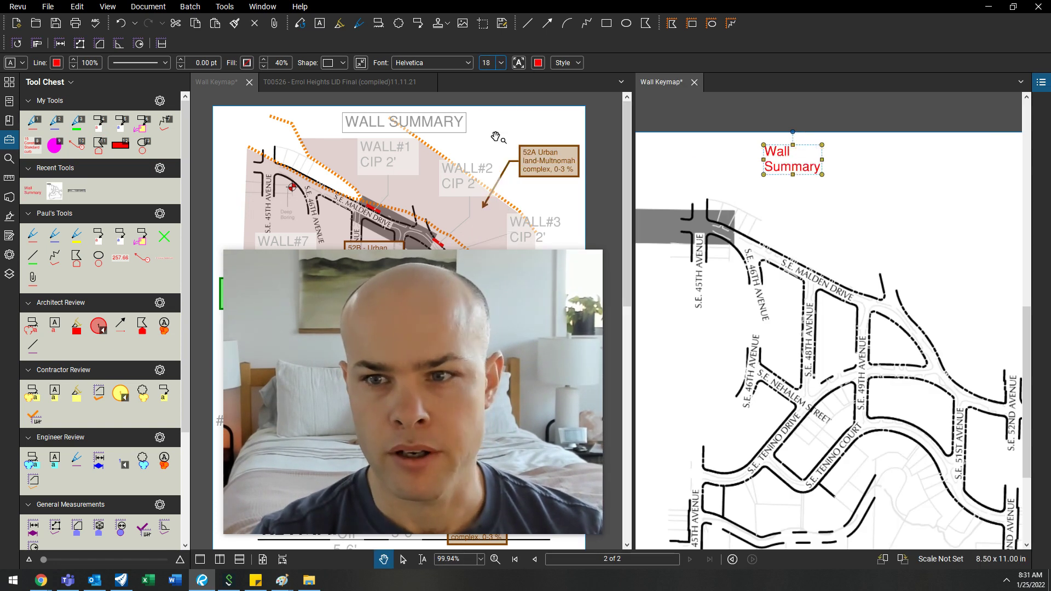
{"action": "left_click_drag", "start_coordinate": [819, 160], "coordinate": [849, 164]}
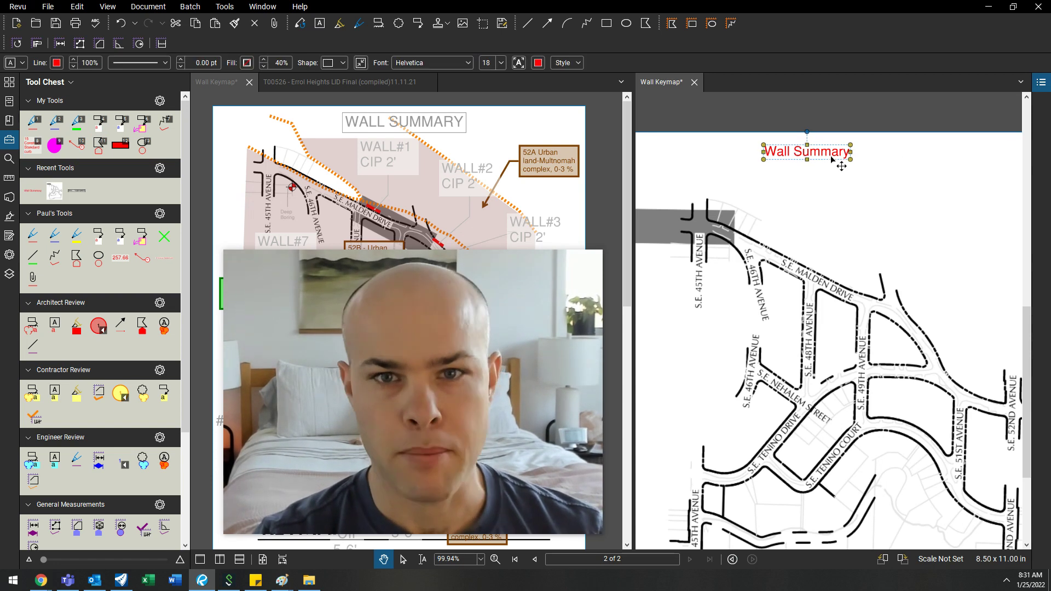
{"action": "left_click", "coordinate": [538, 62]}
{"action": "left_click", "coordinate": [544, 76]}
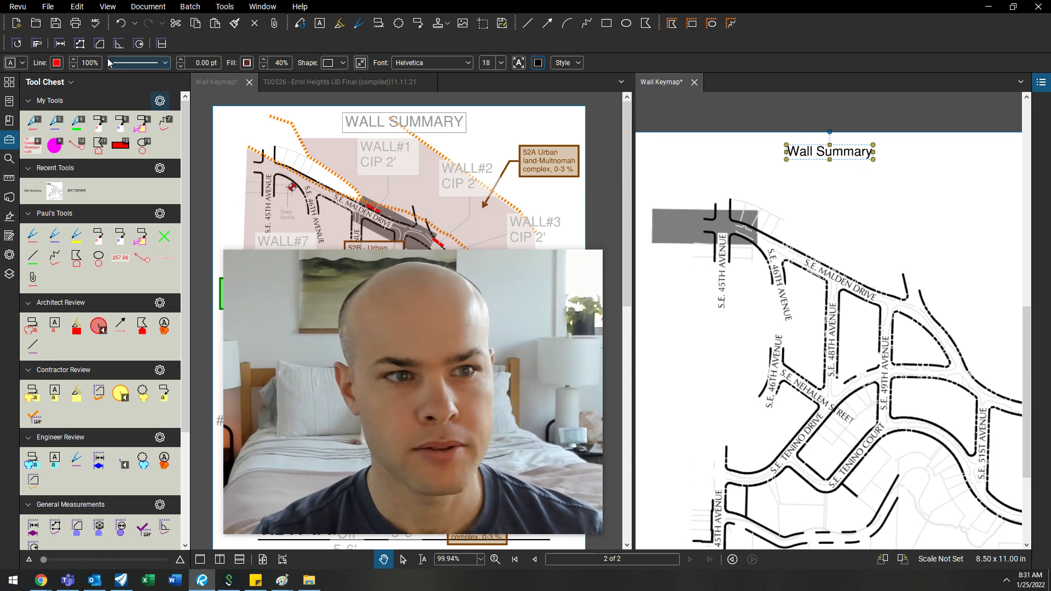
{"action": "type", "text": "0.5"}
{"action": "key", "text": "Return"}
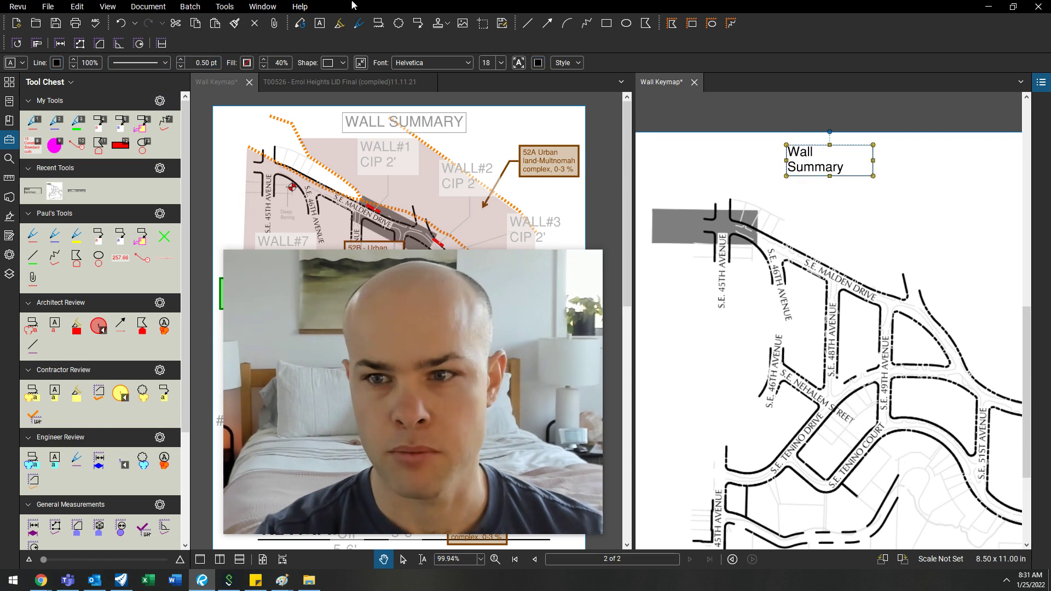
{"action": "type", "text": "0"}
{"action": "key", "text": "Return"}
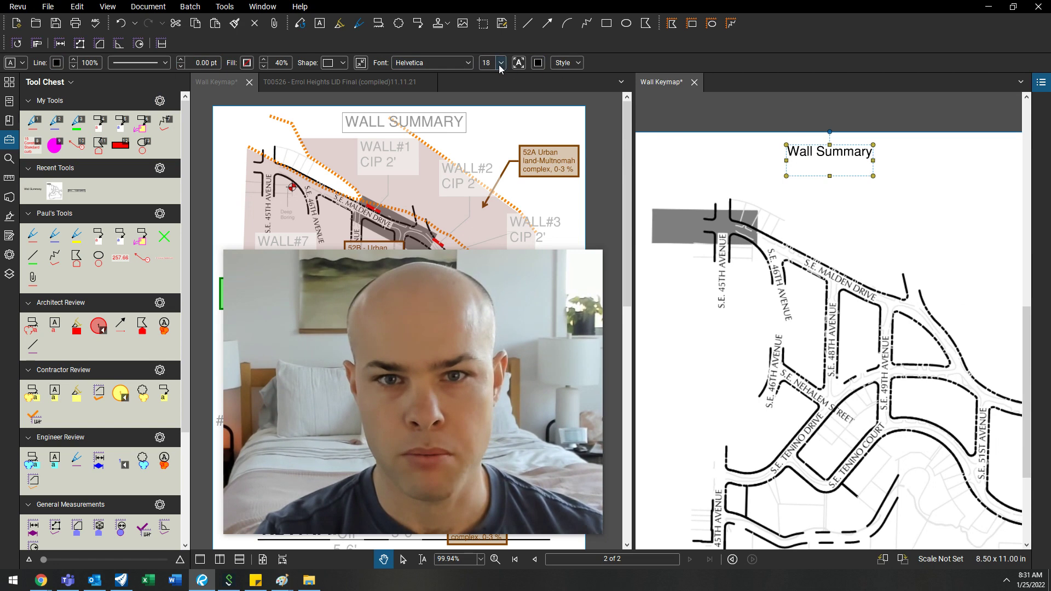
{"action": "left_click", "coordinate": [500, 63]}
{"action": "scroll", "coordinate": [843, 181], "scroll_direction": "down", "scroll_amount": 2}
{"action": "left_click", "coordinate": [843, 181]}
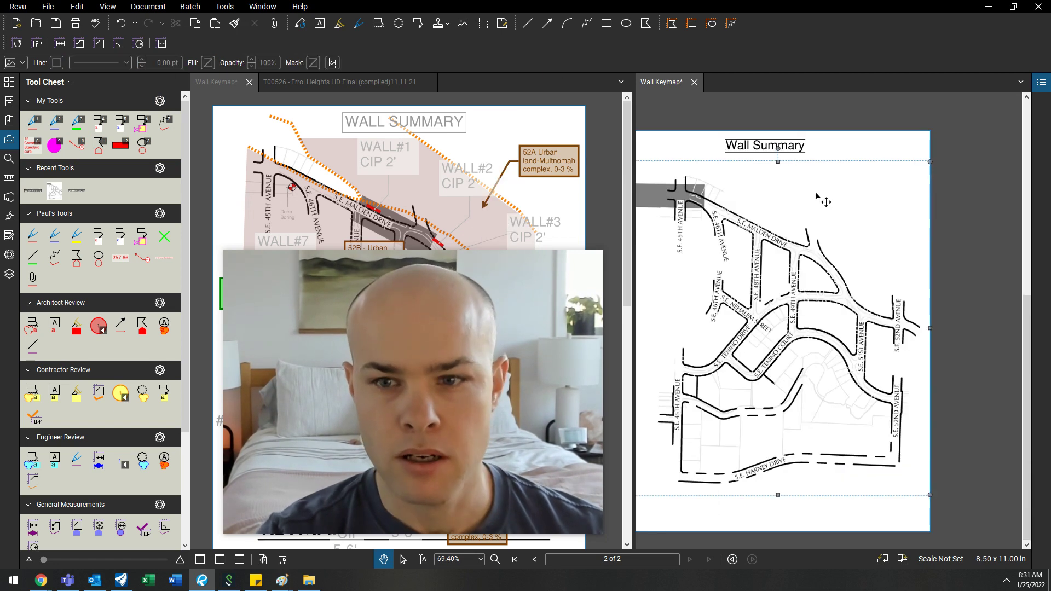
Draw two red pen strokes along the streets and set both to 5 pt width.
{"action": "scroll", "coordinate": [790, 225], "scroll_direction": "up", "scroll_amount": 1}
{"action": "key", "text": "1"}
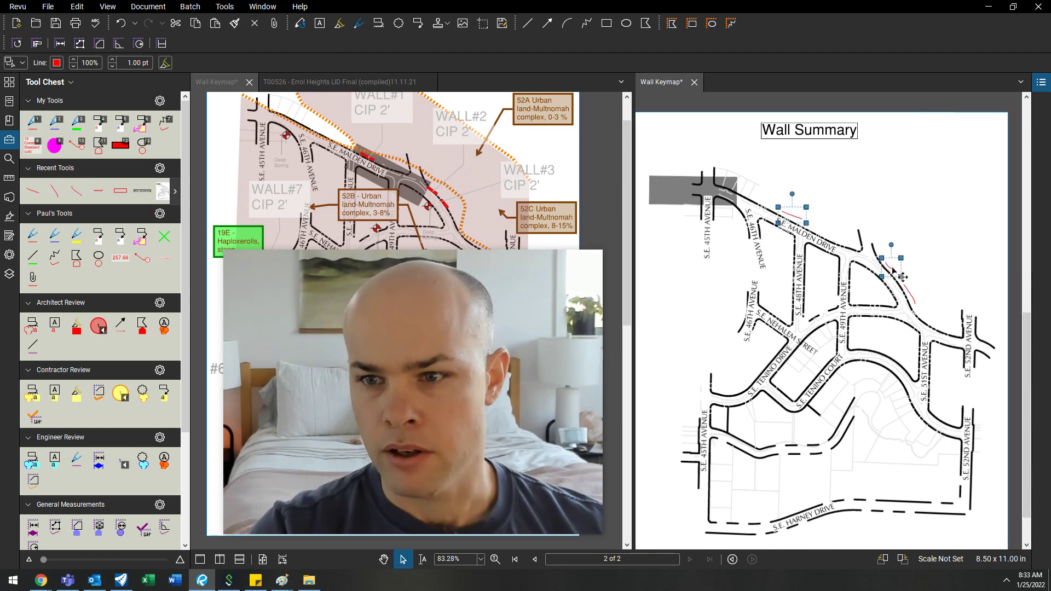
{"action": "left_click", "coordinate": [916, 305], "text": "shift"}
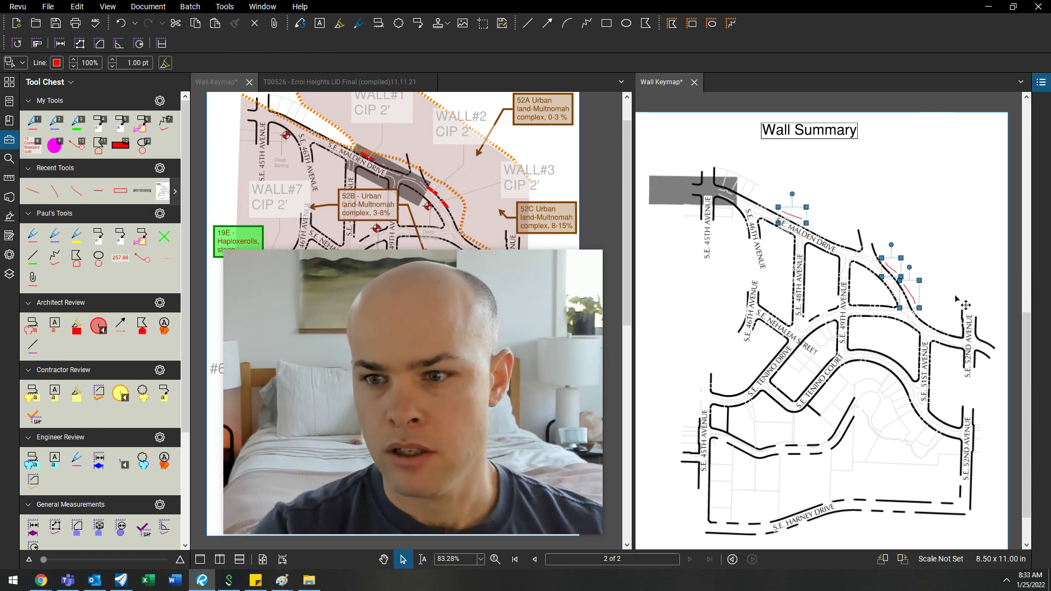
{"action": "double_click", "coordinate": [135, 65]}
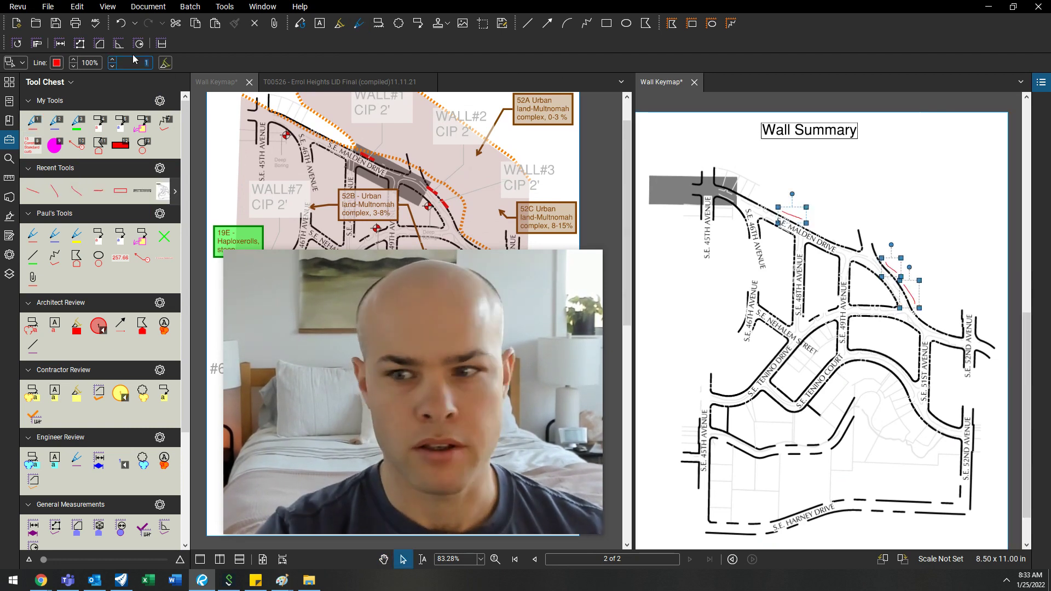
{"action": "left_click", "coordinate": [894, 133]}
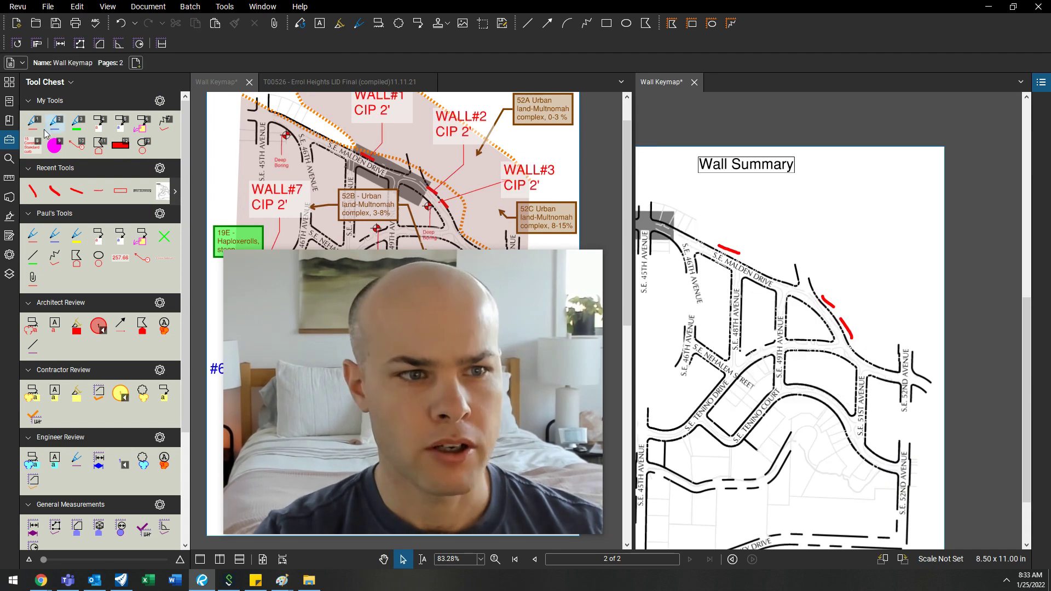
Place a WALL #1 CIP 2' callout at the first red wall with 24-pt text.
{"action": "left_click", "coordinate": [102, 124]}
{"action": "left_click", "coordinate": [734, 241]}
{"action": "left_click", "coordinate": [819, 205]}
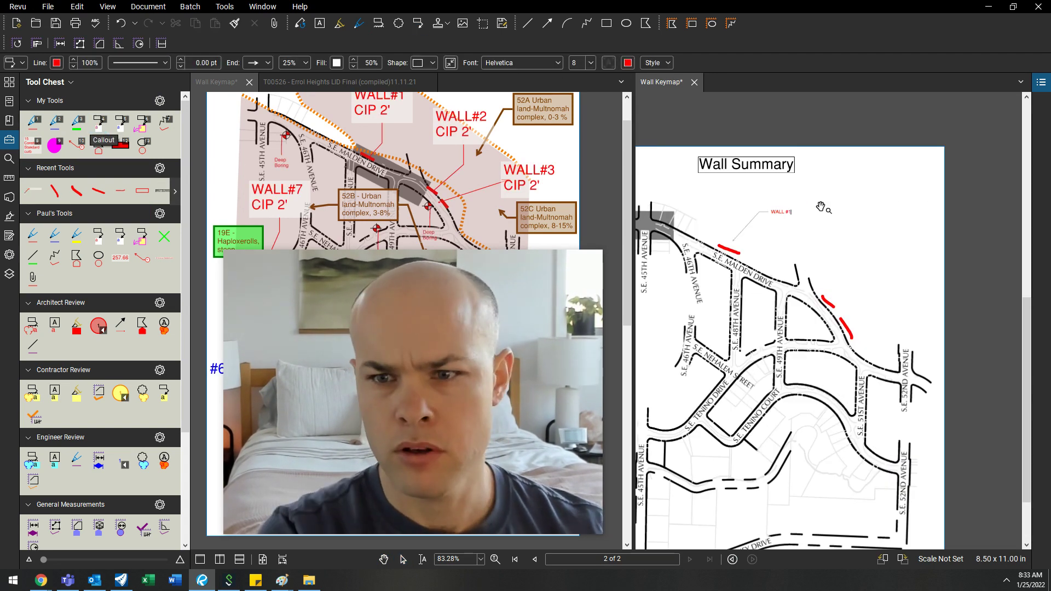
{"action": "key", "text": "Escape"}
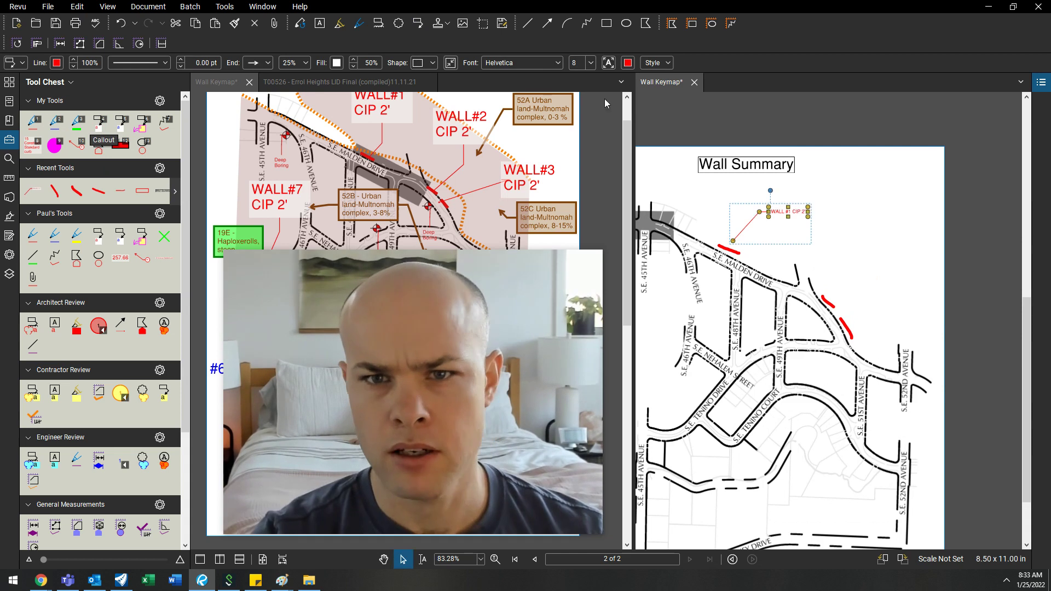
{"action": "left_click", "coordinate": [591, 63]}
{"action": "left_click", "coordinate": [582, 196]}
{"action": "left_click", "coordinate": [295, 64]}
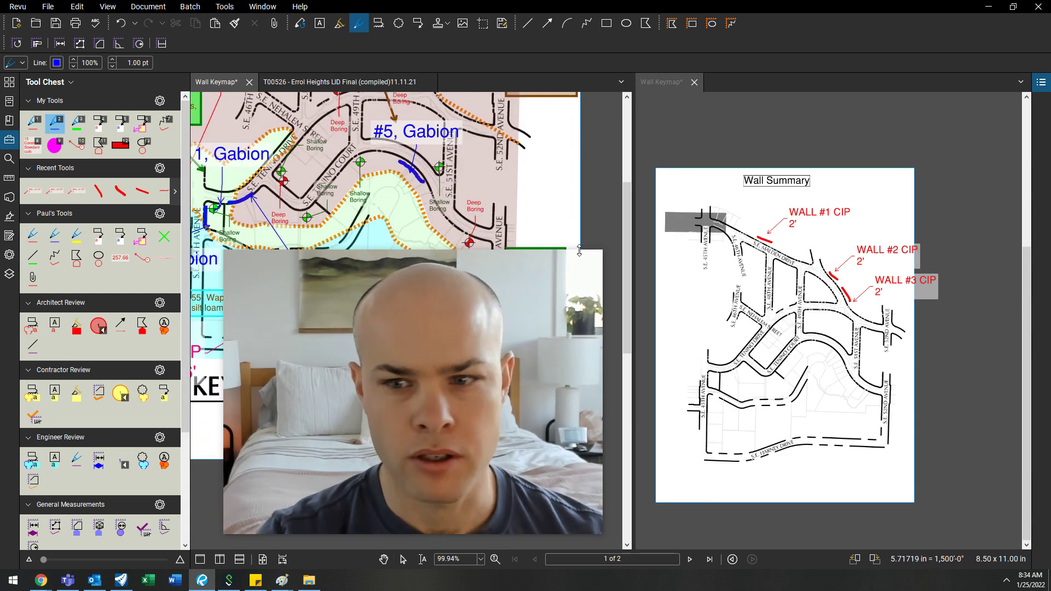
Draw blue gabion wall marks and set both to 5 pt line width.
{"action": "left_click", "coordinate": [730, 374]}
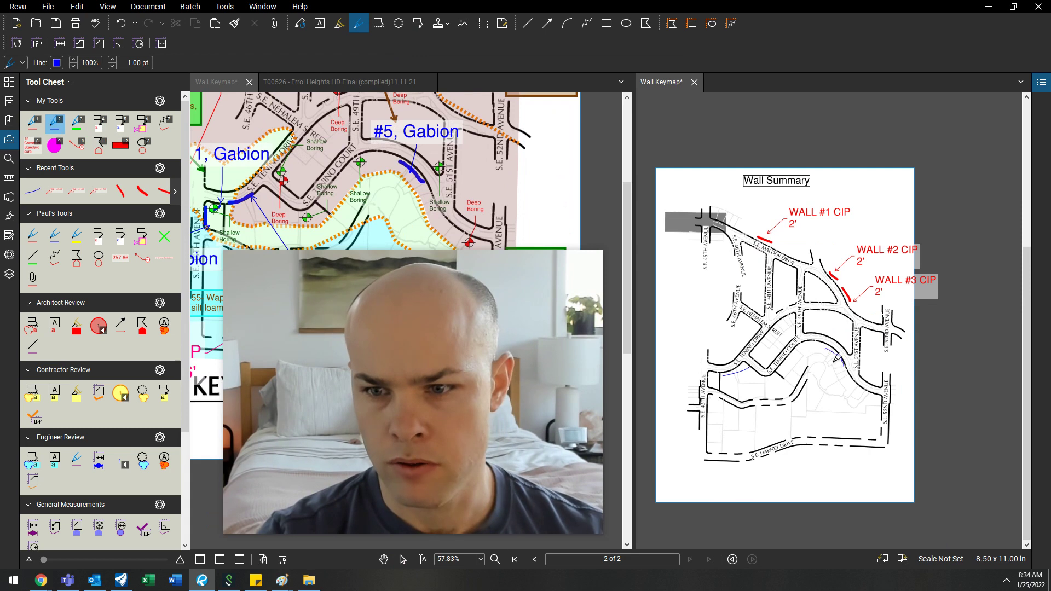
{"action": "key", "text": "Escape"}
{"action": "key", "text": "ctrl+a"}
{"action": "triple_click", "coordinate": [136, 63]}
{"action": "type", "text": "5"}
{"action": "key", "text": "Return"}
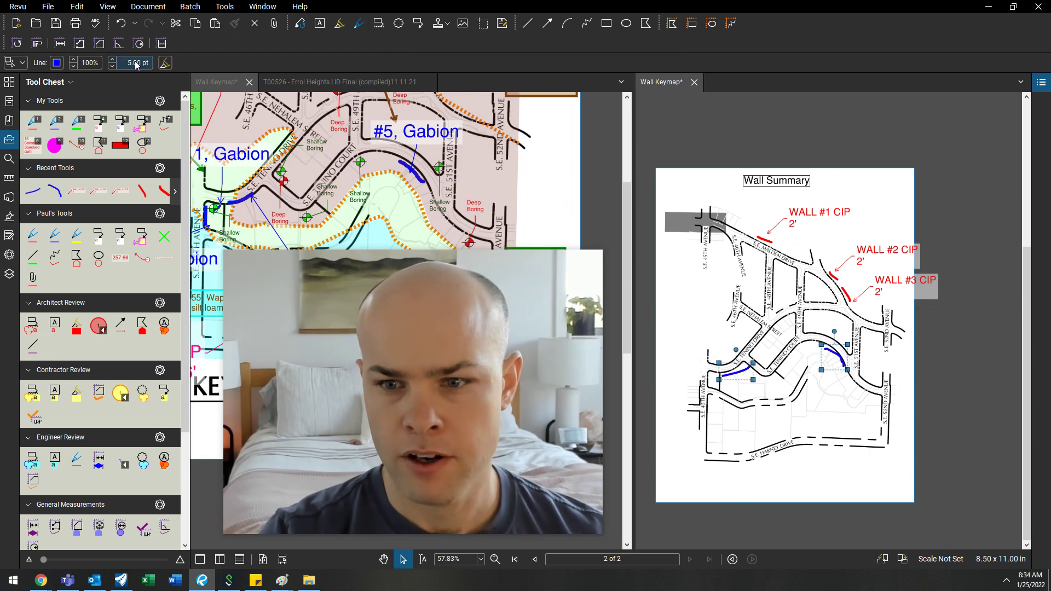
Paste a copy of the wall callout and draw a red arc wall line near S.E. 45th Avenue.
{"action": "key", "text": "ctrl+v"}
{"action": "scroll", "coordinate": [851, 336], "scroll_direction": "up", "scroll_amount": 2}
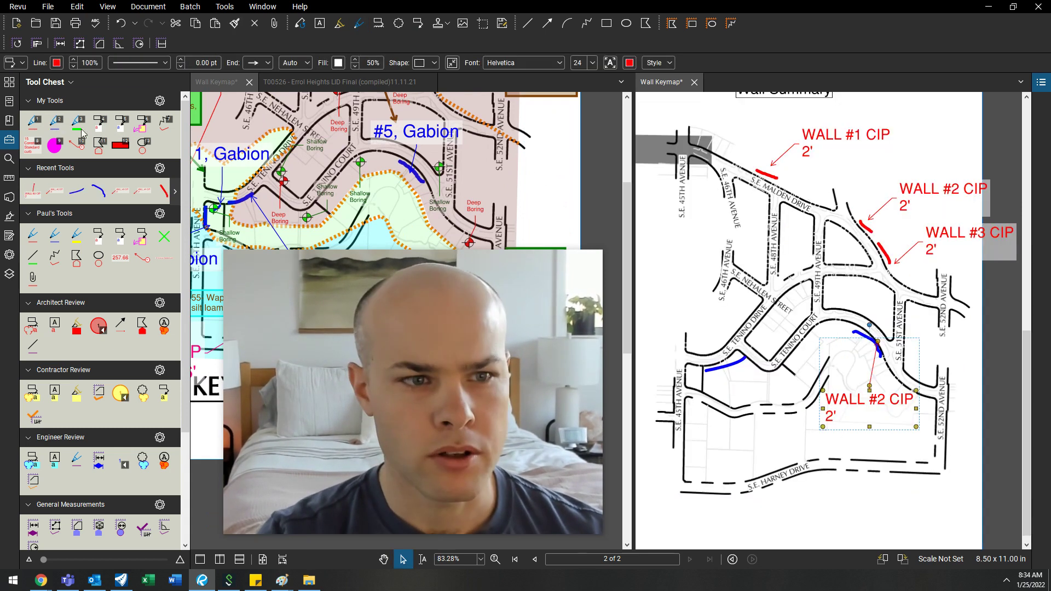
{"action": "left_click", "coordinate": [166, 124]}
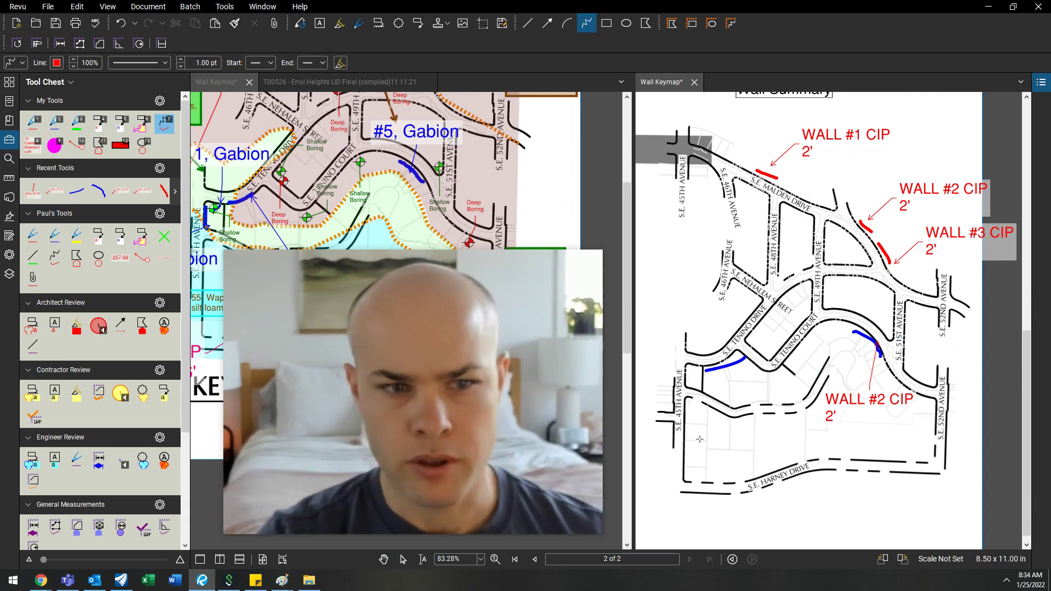
{"action": "left_click", "coordinate": [667, 334]}
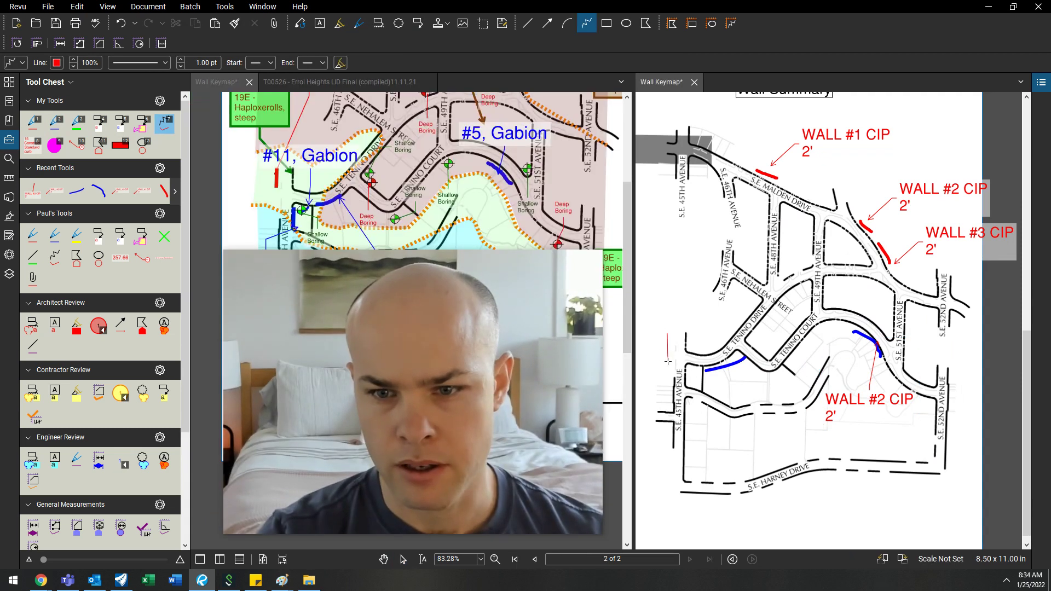
{"action": "double_click", "coordinate": [667, 363]}
{"action": "left_click", "coordinate": [667, 355]}
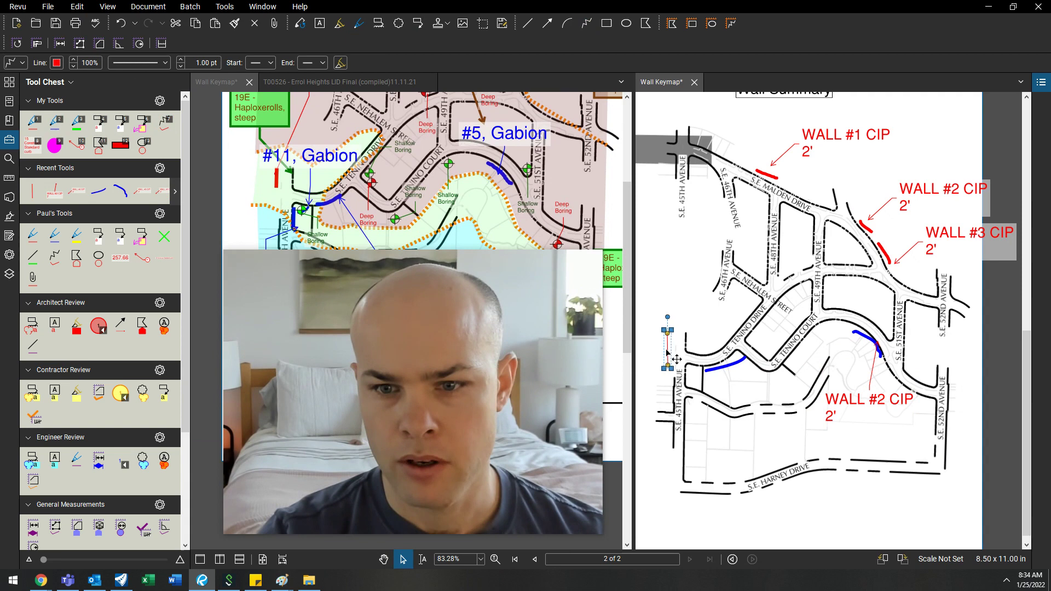
{"action": "right_click", "coordinate": [668, 355]}
{"action": "key", "text": "Escape"}
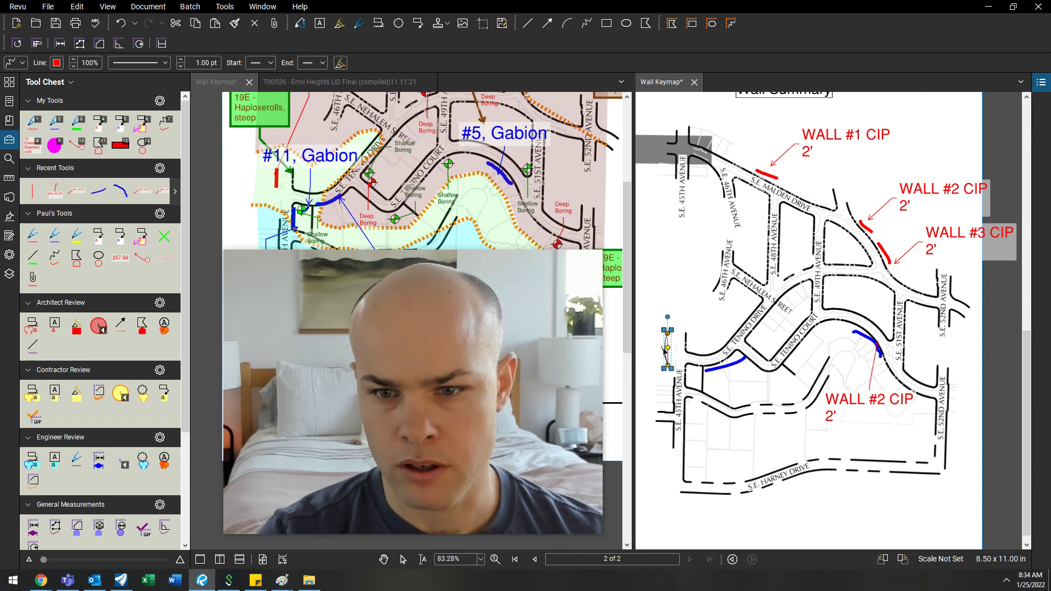
{"action": "left_click_drag", "start_coordinate": [667, 348], "coordinate": [662, 348]}
{"action": "left_click", "coordinate": [700, 332]}
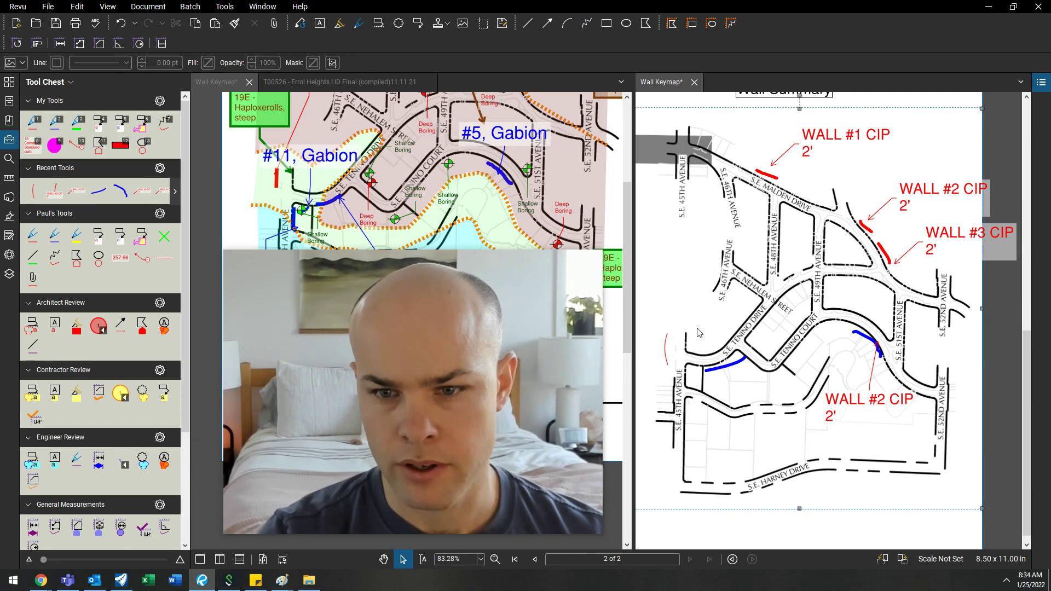
Label the blue wall 'Wall #5, Gabion' and add a red WALL #7 CIP 2' callout by the arc.
{"action": "left_click", "coordinate": [875, 345]}
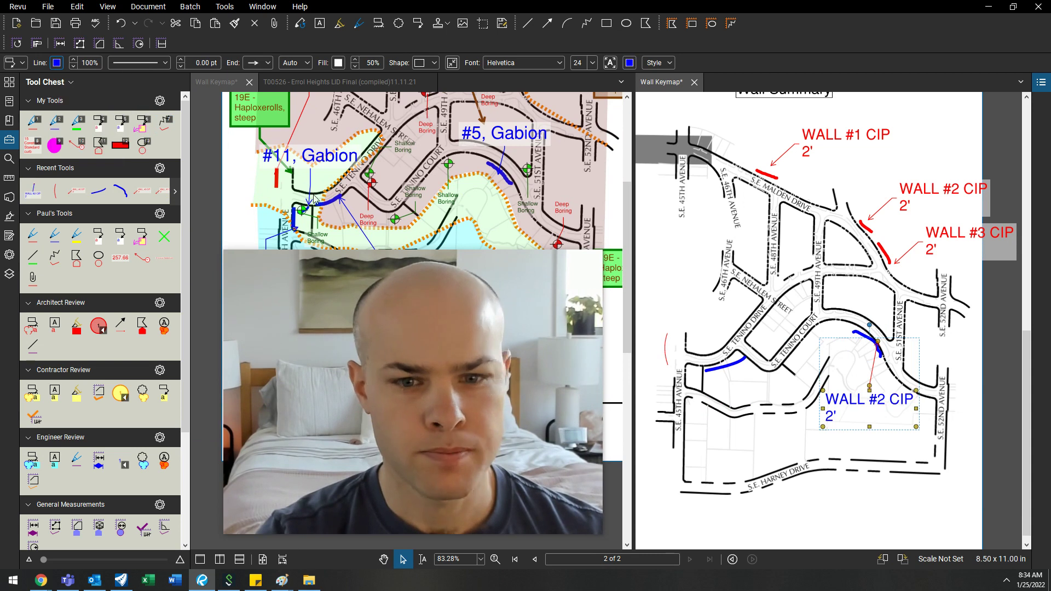
{"action": "type", "text": "Wall #5, Gabi"}
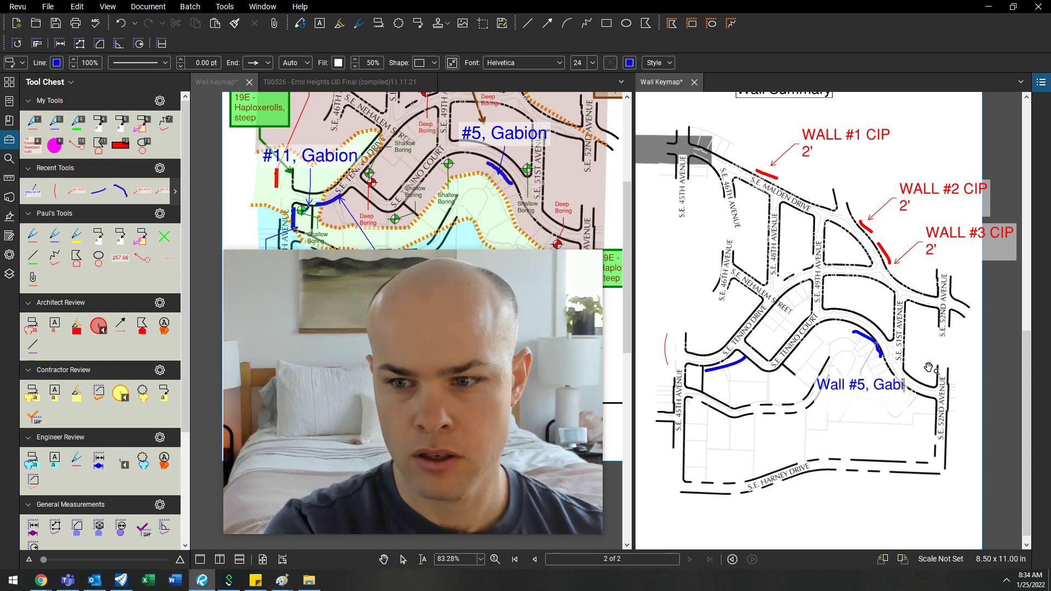
{"action": "type", "text": "on"}
{"action": "left_click", "coordinate": [668, 341]}
{"action": "left_click", "coordinate": [684, 274]}
{"action": "double_click", "coordinate": [705, 262]}
{"action": "key", "text": "BackSpace"}
{"action": "type", "text": "7 CIP"}
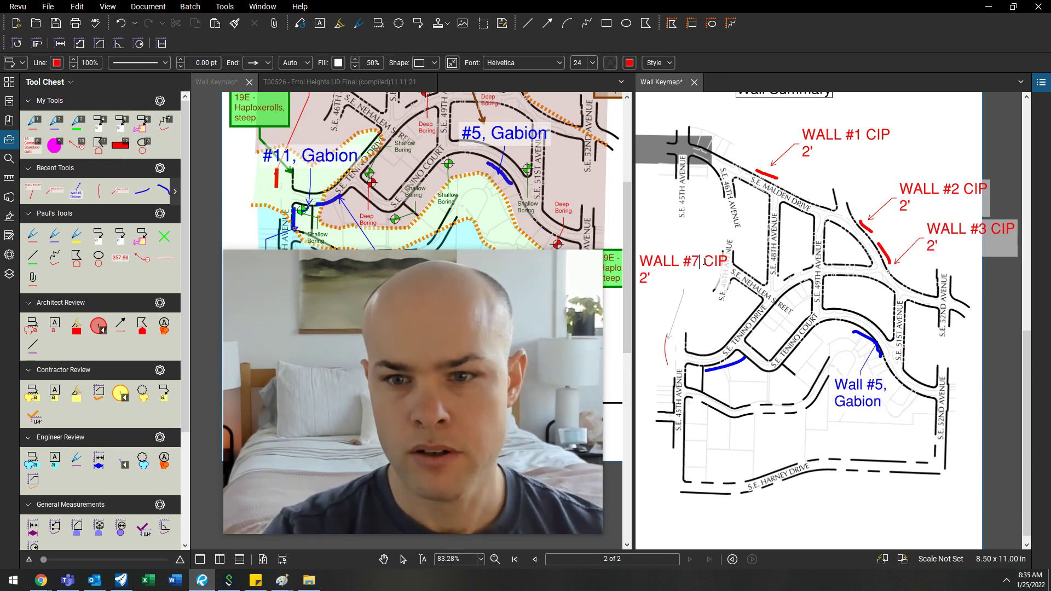
{"action": "left_click", "coordinate": [718, 340]}
{"action": "scroll", "coordinate": [770, 423], "scroll_direction": "down", "scroll_amount": 2}
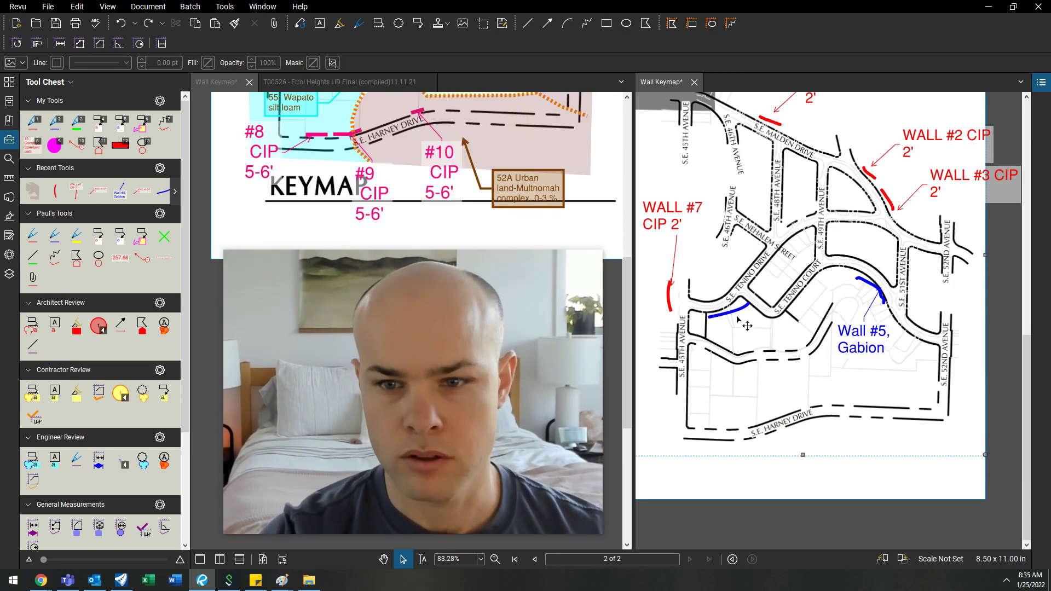
Paste the Wall #8–#10 line markups along S.E. Harney Drive and color them pink.
{"action": "key", "text": "ctrl+v"}
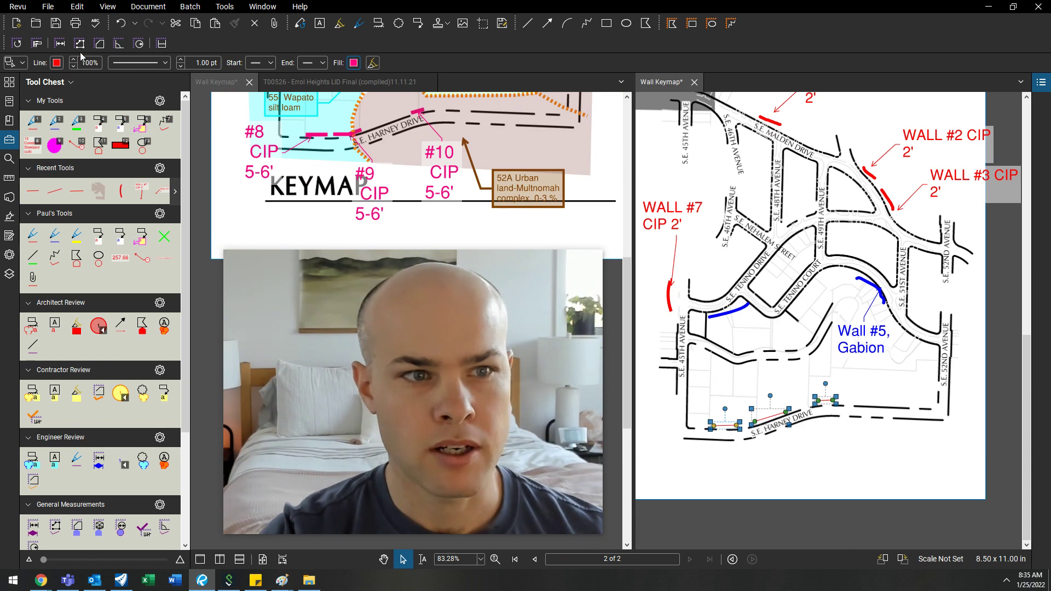
{"action": "left_click", "coordinate": [57, 63]}
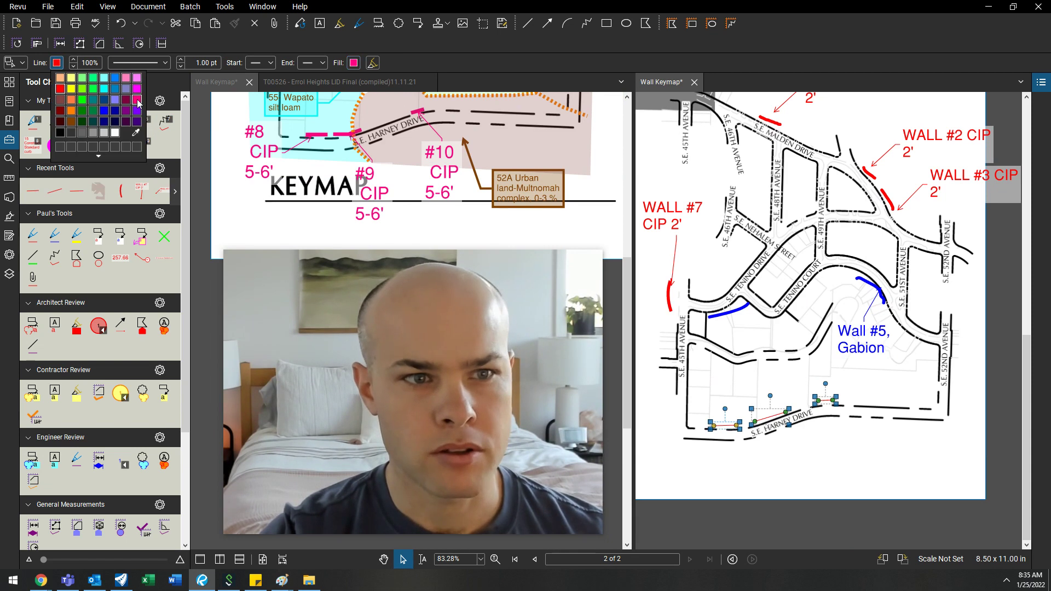
{"action": "left_click", "coordinate": [137, 99]}
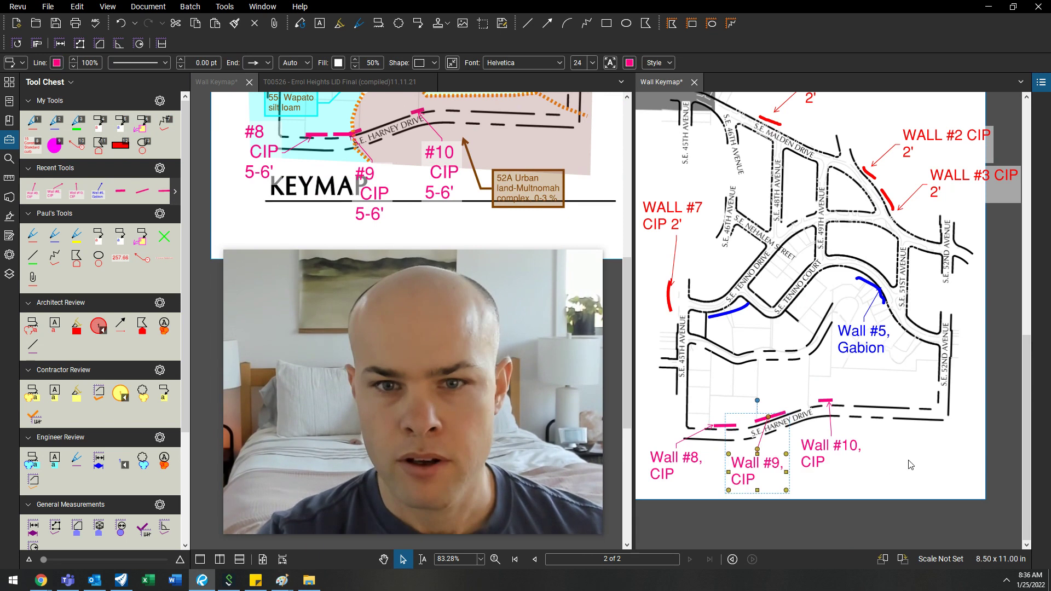
{"action": "left_click", "coordinate": [911, 464]}
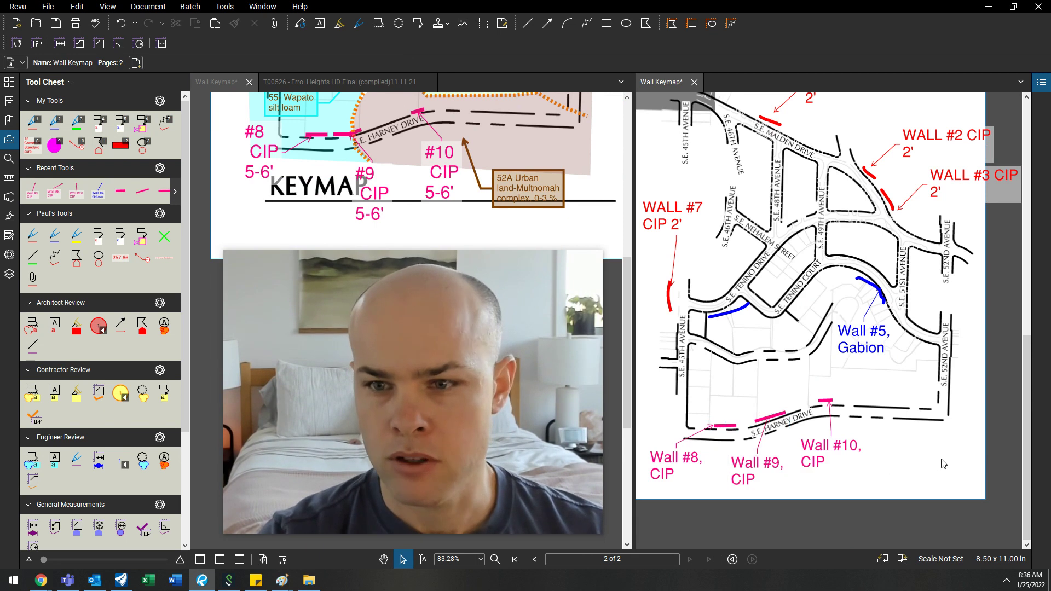
{"action": "scroll", "coordinate": [941, 462], "scroll_direction": "down", "scroll_amount": 1}
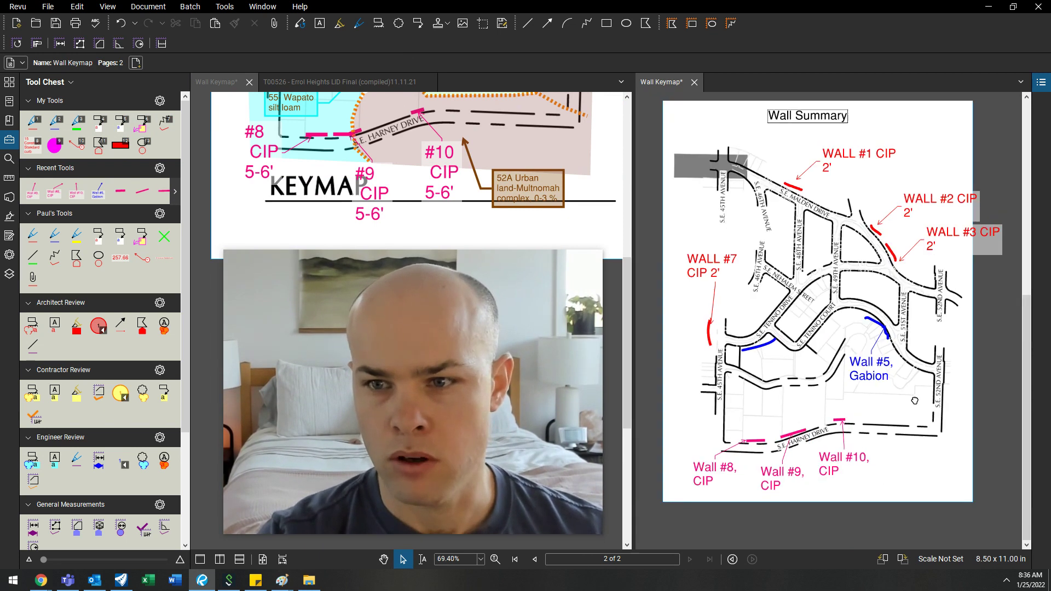
{"action": "left_click", "coordinate": [573, 140]}
{"action": "scroll", "coordinate": [569, 181], "scroll_direction": "up", "scroll_amount": 3}
{"action": "scroll", "coordinate": [569, 184], "scroll_direction": "up", "scroll_amount": 4}
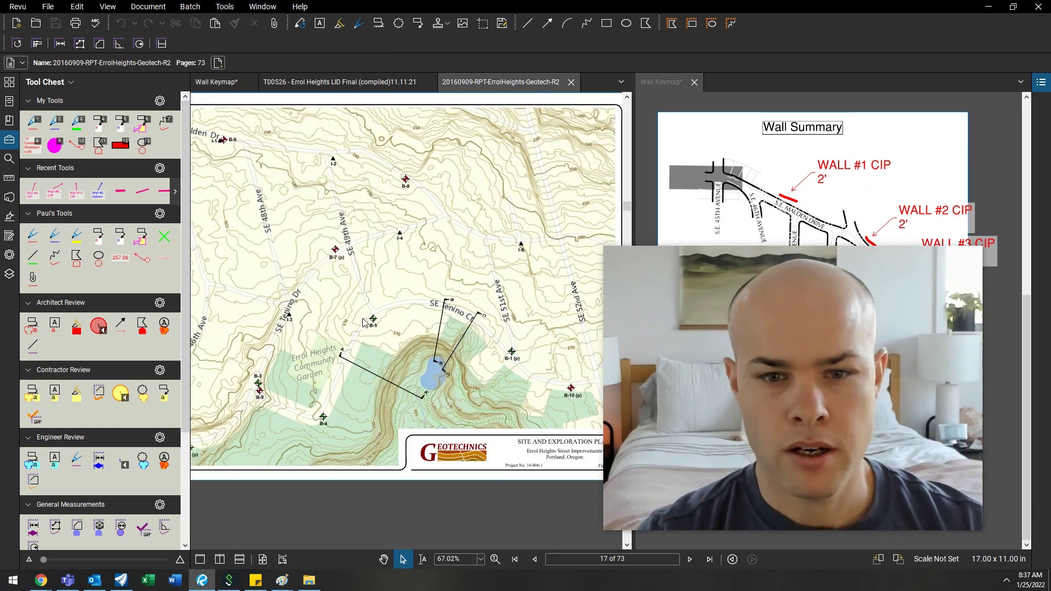
Zoom the page 17 Site and Exploration Plan in on the B-5 boring marker after checking the legend.
{"action": "scroll", "coordinate": [265, 390], "scroll_direction": "up", "scroll_amount": 3}
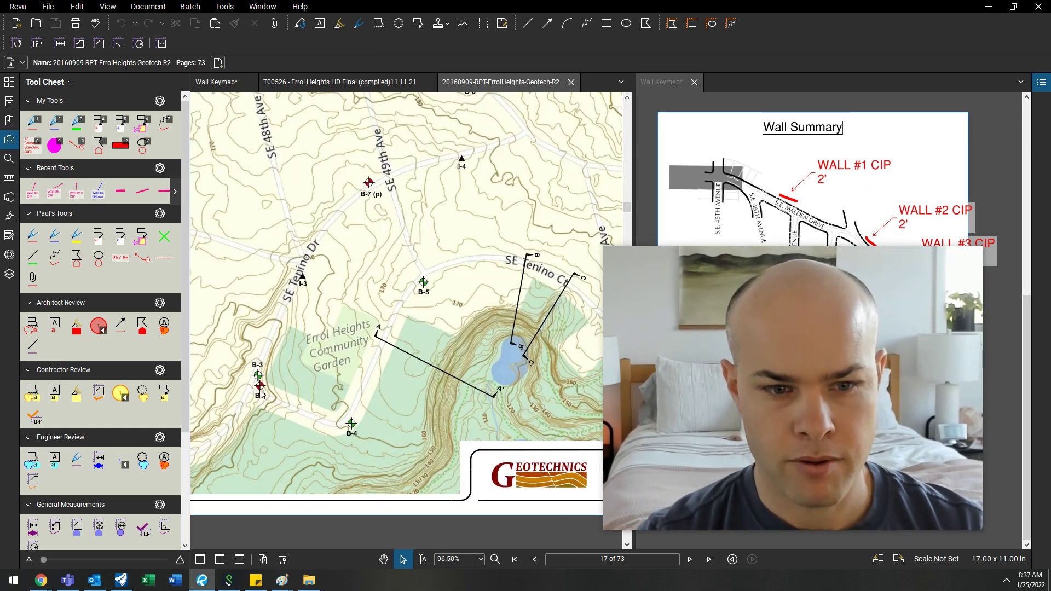
{"action": "scroll", "coordinate": [298, 396], "scroll_direction": "down", "scroll_amount": 3}
{"action": "scroll", "coordinate": [349, 207], "scroll_direction": "up", "scroll_amount": 3}
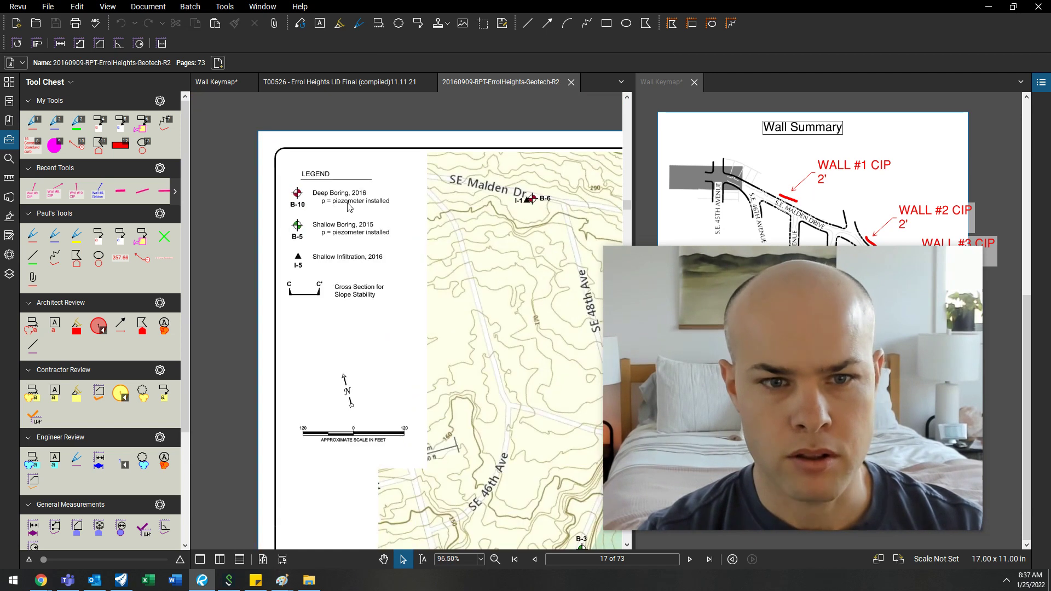
{"action": "scroll", "coordinate": [365, 253], "scroll_direction": "down", "scroll_amount": 3}
{"action": "scroll", "coordinate": [356, 277], "scroll_direction": "up", "scroll_amount": 3}
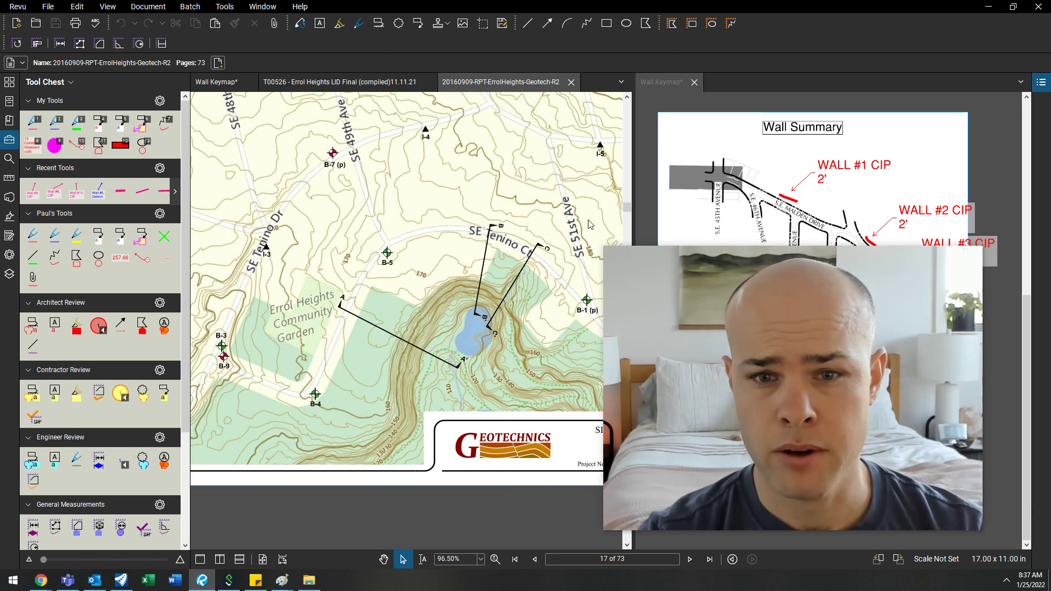
{"action": "scroll", "coordinate": [387, 254], "scroll_direction": "up", "scroll_amount": 8}
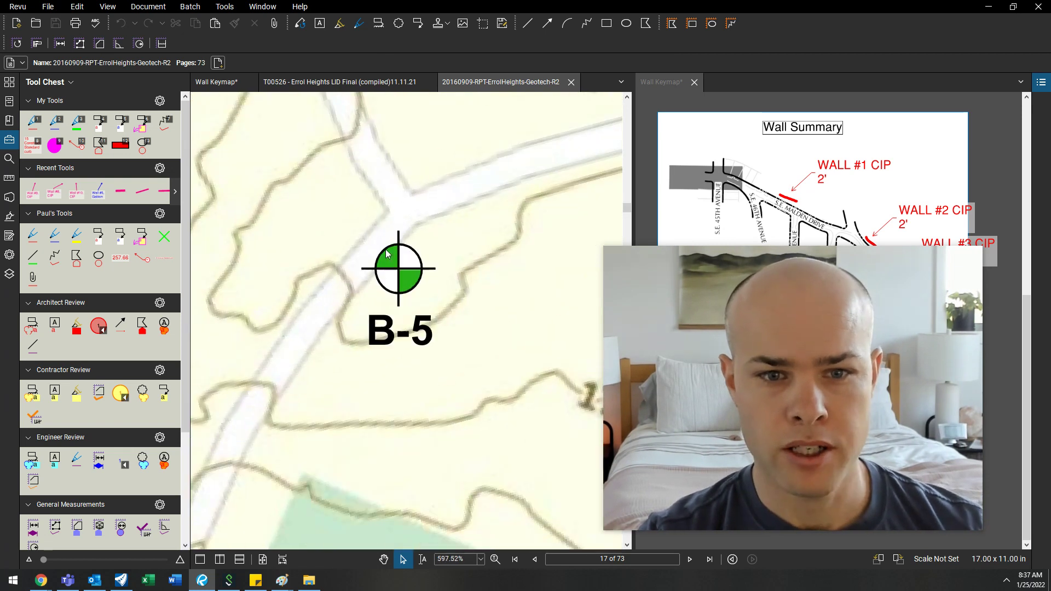
Paste a screen snip of the B-5 boring marker onto the Wall Keymap and move it down.
{"action": "key", "text": "super+shift+s"}
{"action": "left_click_drag", "start_coordinate": [358, 226], "coordinate": [434, 310]}
{"action": "left_click", "coordinate": [852, 161]}
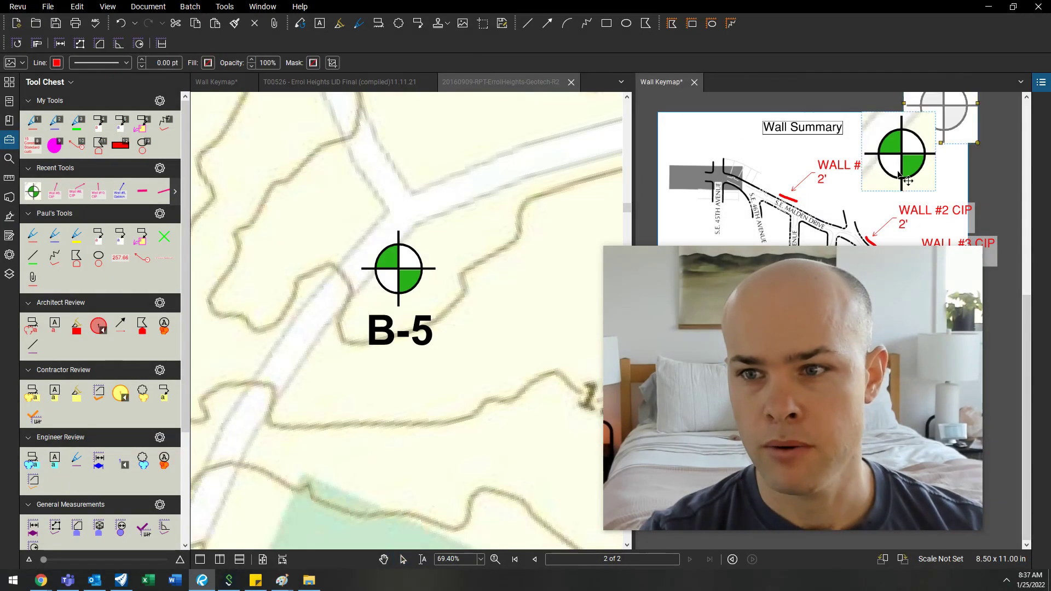
{"action": "key", "text": "ctrl+v"}
{"action": "left_click_drag", "start_coordinate": [935, 142], "coordinate": [920, 185]}
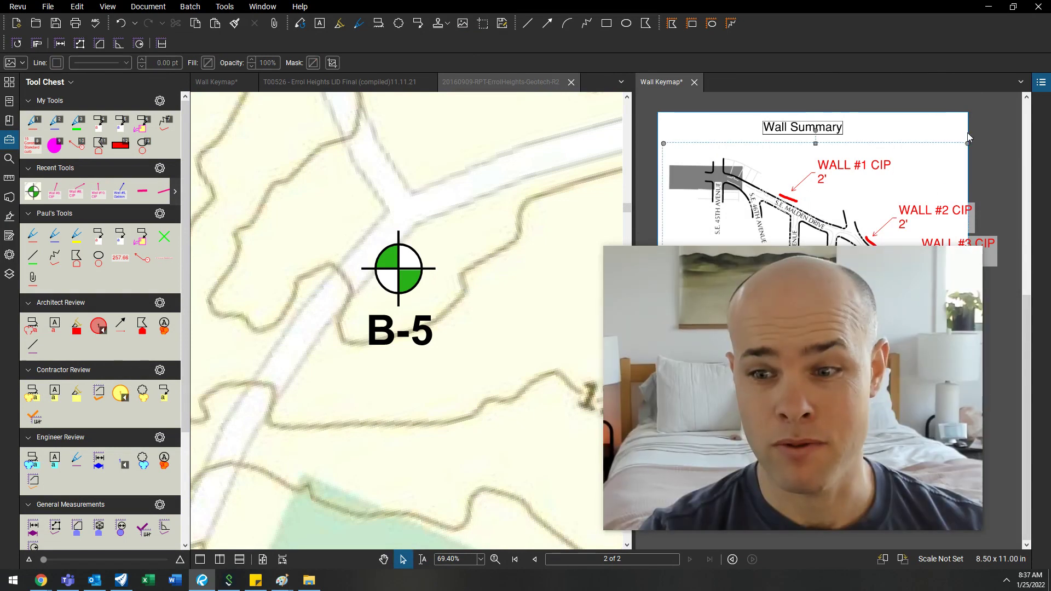
Draw a small red ellipse near the Wall Summary title.
{"action": "left_click_drag", "start_coordinate": [939, 273], "coordinate": [540, 257]}
{"action": "left_click", "coordinate": [149, 153]}
{"action": "mouse_move", "coordinate": [794, 127]}
{"action": "left_mouse_down"}
{"action": "mouse_move", "coordinate": [836, 169]}
{"action": "mouse_move", "coordinate": [832, 159]}
{"action": "mouse_move", "coordinate": [780, 203]}
{"action": "mouse_move", "coordinate": [871, 147]}
{"action": "left_mouse_up"}
{"action": "key", "text": "shift+n"}
Finish the vertical and horizontal crosshair lines through the red ellipse.
{"action": "double_click", "coordinate": [815, 174]}
{"action": "scroll", "coordinate": [872, 147], "scroll_direction": "up", "scroll_amount": 5}
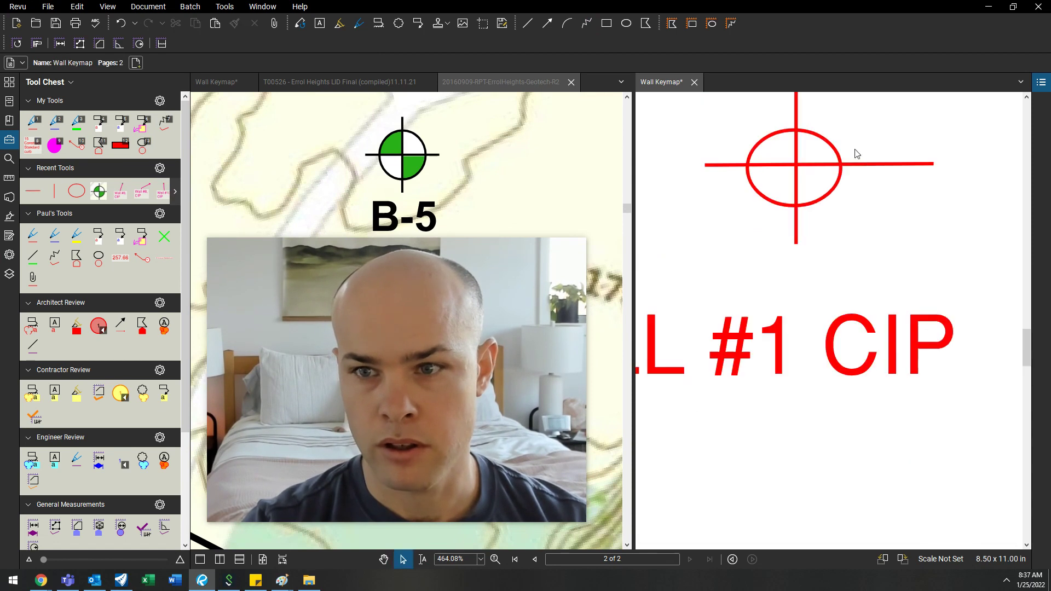
{"action": "left_click", "coordinate": [873, 173]}
{"action": "scroll", "coordinate": [828, 147], "scroll_direction": "down", "scroll_amount": 2}
Replace the ellipse with a circle centred on the crosshair.
{"action": "left_click", "coordinate": [816, 214]}
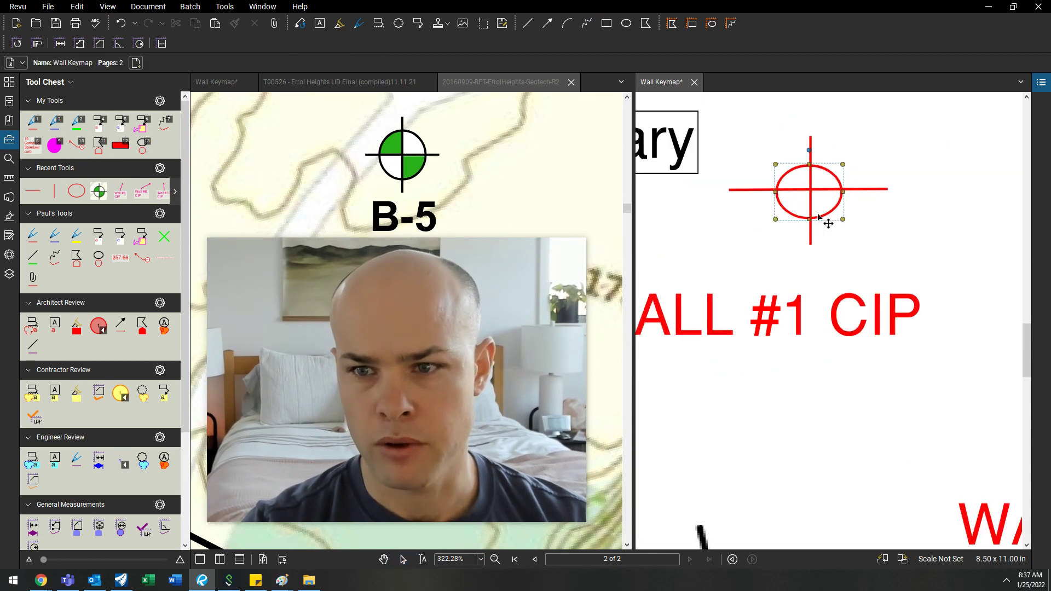
{"action": "key", "text": "Delete"}
{"action": "left_click", "coordinate": [143, 145]}
{"action": "left_click_drag", "start_coordinate": [771, 158], "coordinate": [857, 220]}
{"action": "key", "text": "Escape"}
Set the line colour of the crosshair and circle to black.
{"action": "key", "text": "ctrl+a"}
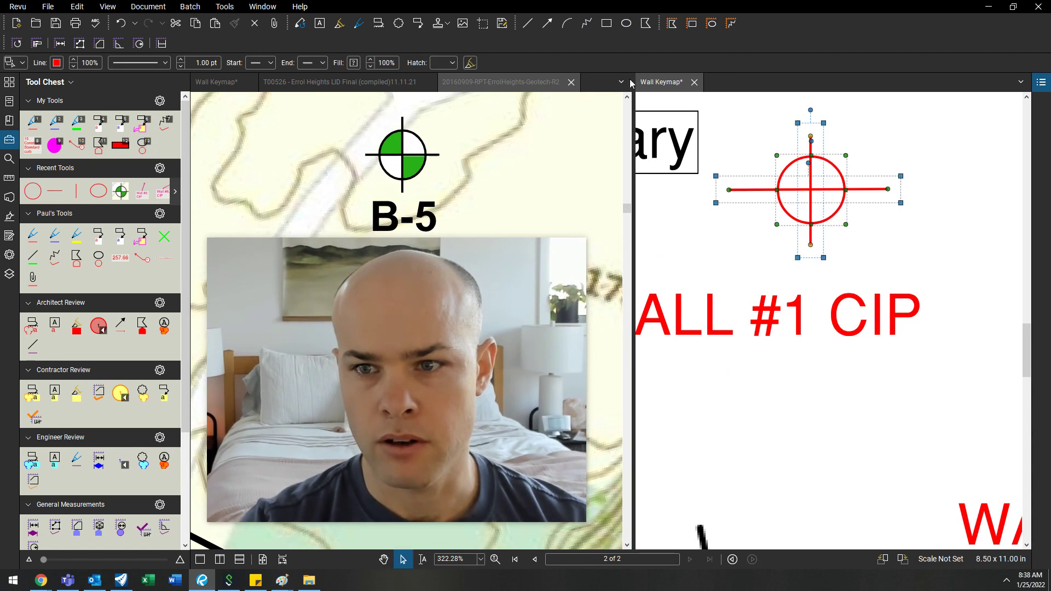
{"action": "left_click", "coordinate": [57, 63]}
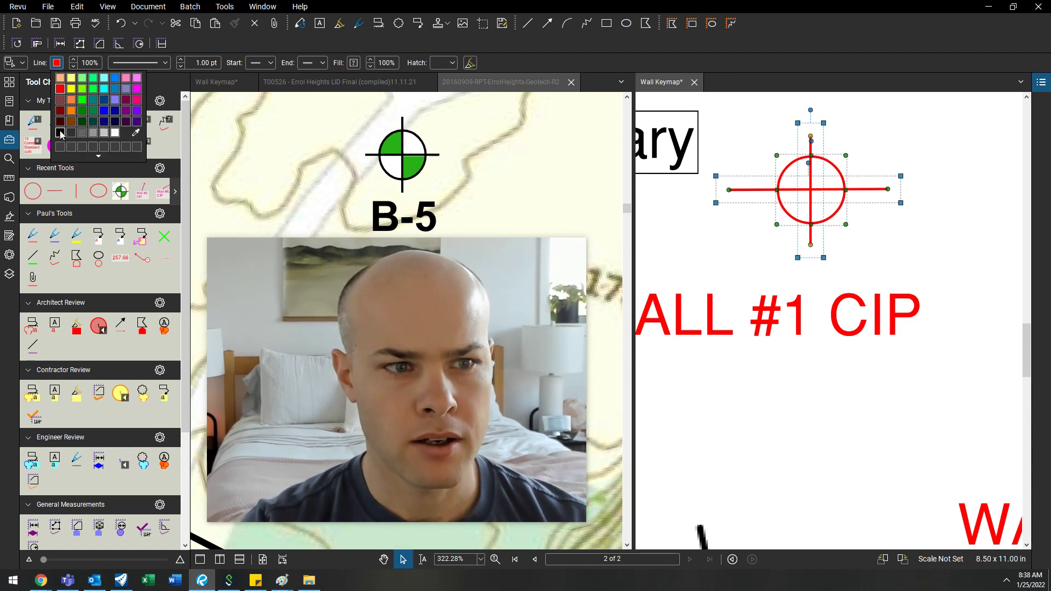
{"action": "left_click", "coordinate": [60, 133]}
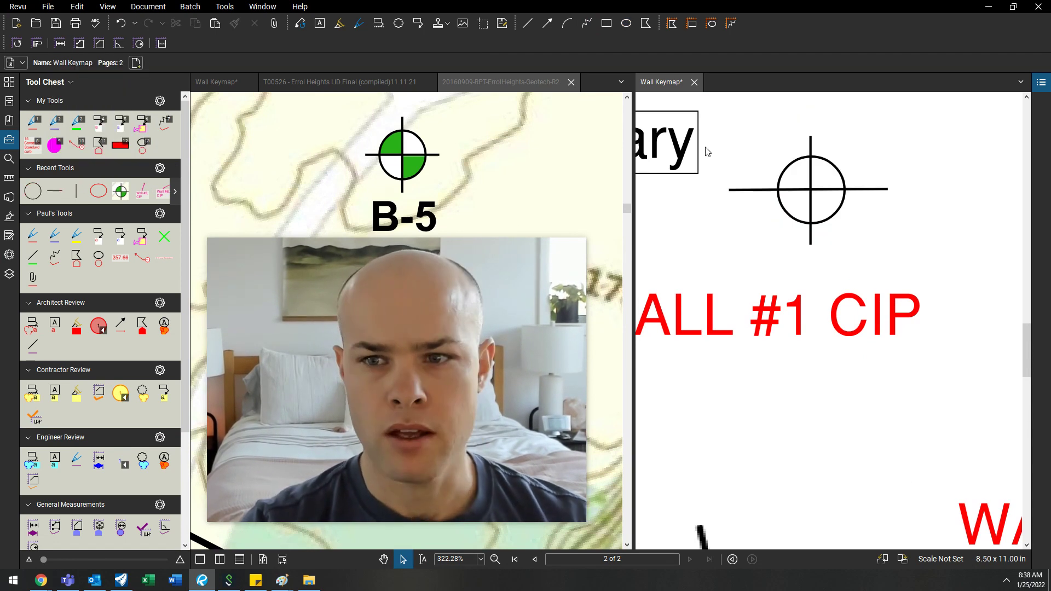
{"action": "left_click", "coordinate": [107, 148]}
{"action": "scroll", "coordinate": [812, 191], "scroll_direction": "up", "scroll_amount": 2}
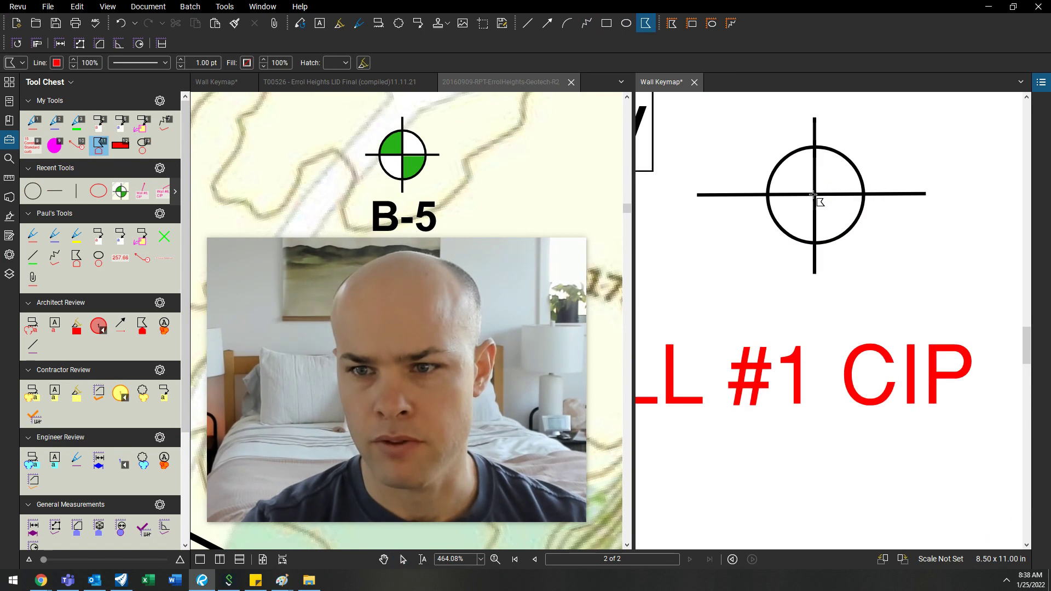
Draw a quarter-circle wedge with an arc edge, then copy and rotate it into the bottom-left quarter.
{"action": "double_click", "coordinate": [864, 193]}
{"action": "right_click", "coordinate": [780, 174]}
{"action": "left_click", "coordinate": [835, 288]}
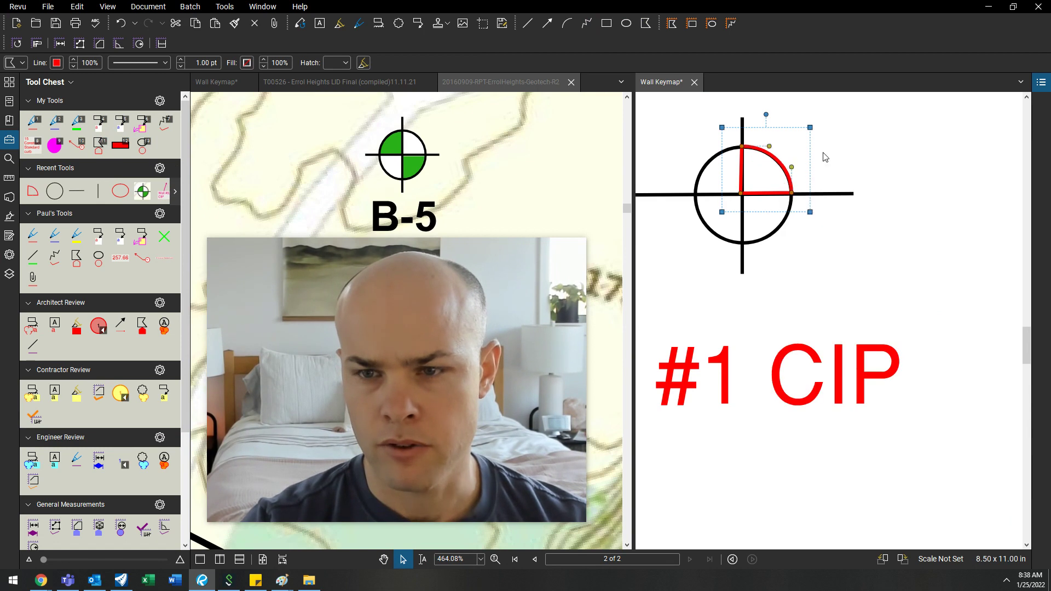
{"action": "left_click", "coordinate": [789, 168]}
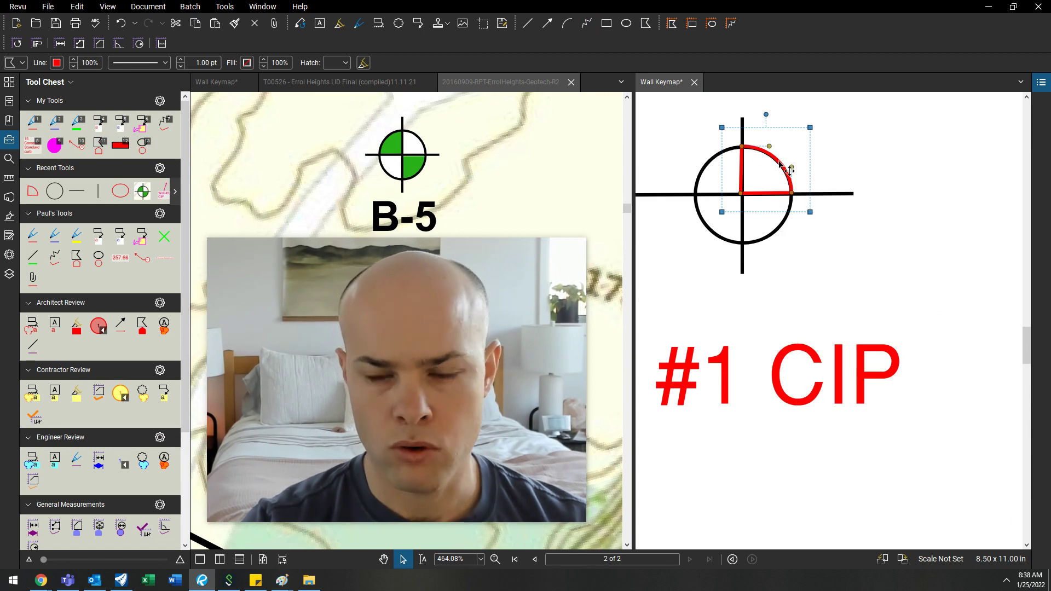
{"action": "left_click_drag", "start_coordinate": [789, 188], "coordinate": [790, 221]}
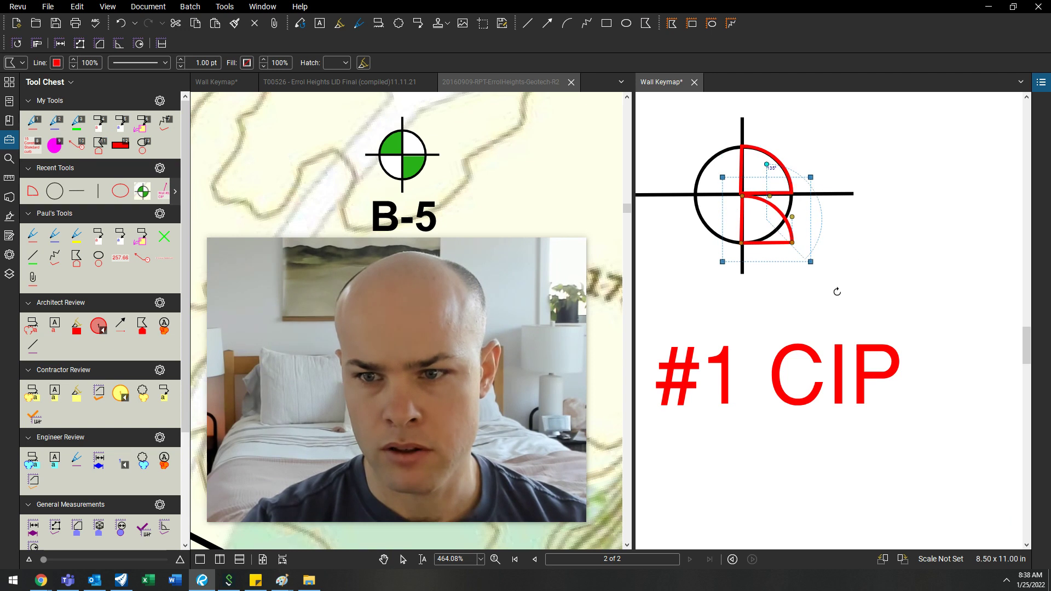
{"action": "left_click_drag", "start_coordinate": [776, 310], "coordinate": [689, 229]}
{"action": "scroll", "coordinate": [719, 191], "scroll_direction": "up", "scroll_amount": 2}
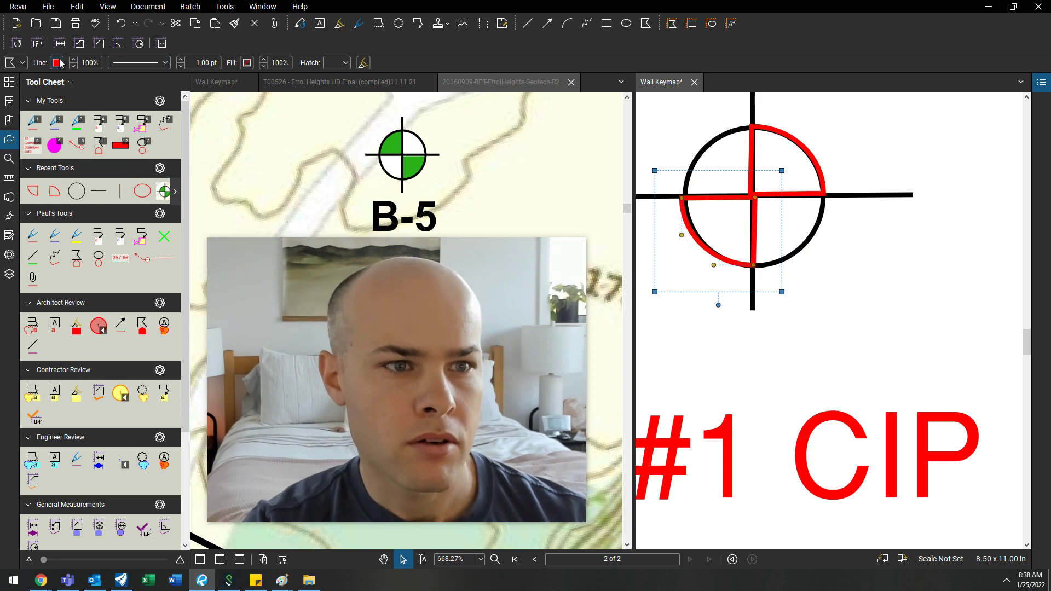
Give the wedges a 0 pt outline and a solid red fill.
{"action": "left_click", "coordinate": [208, 62]}
{"action": "type", "text": "1"}
{"action": "key", "text": "Return"}
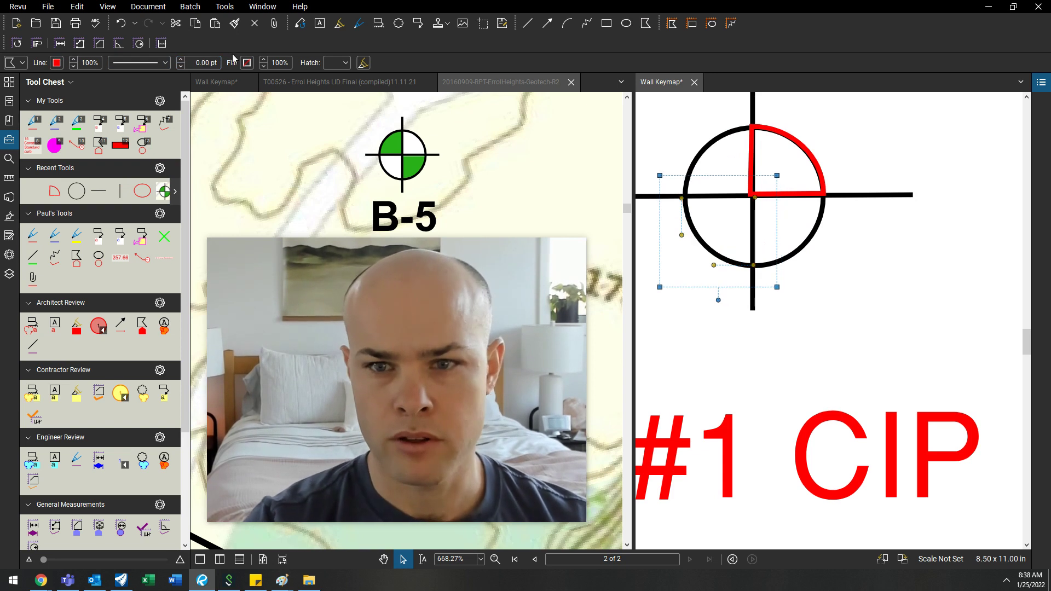
{"action": "left_click", "coordinate": [247, 63]}
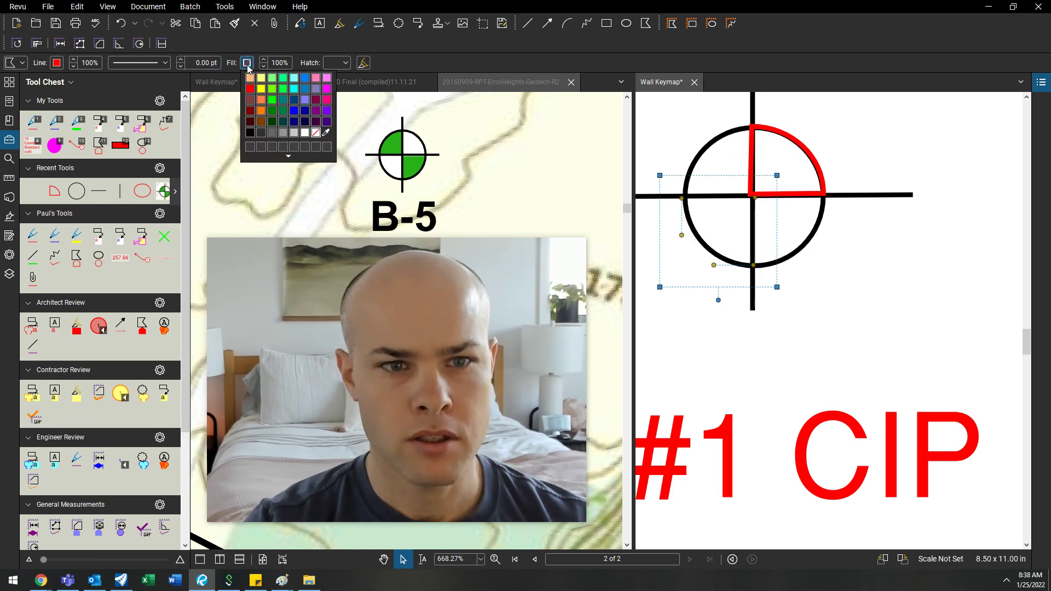
{"action": "left_click", "coordinate": [250, 89]}
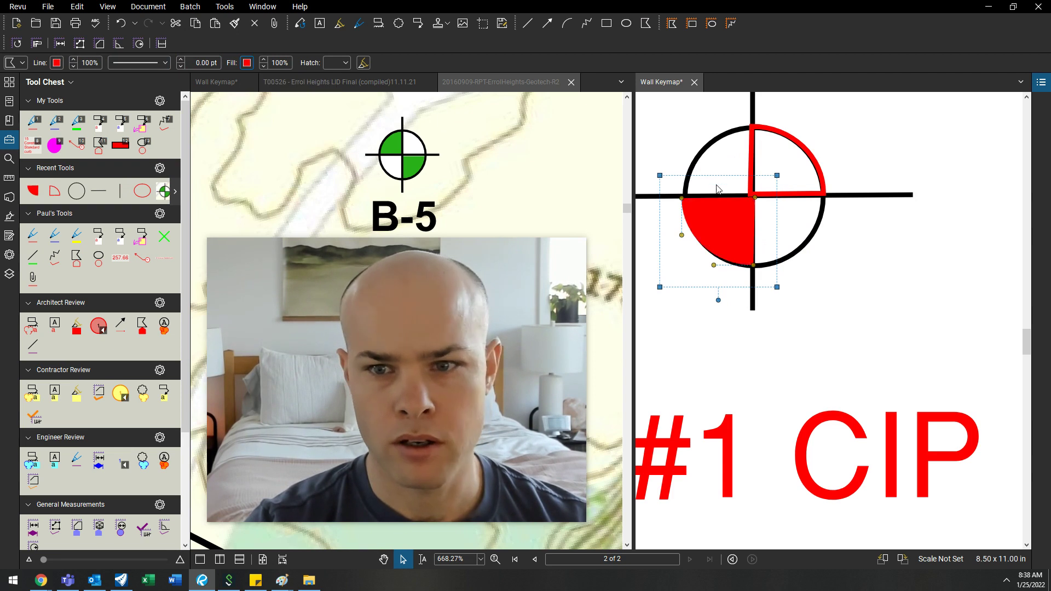
{"action": "key", "text": "Tab"}
{"action": "key", "text": "Tab"}
Copy the red boring symbol to the right and fill the copy's quadrants green.
{"action": "scroll", "coordinate": [770, 263], "scroll_direction": "down", "scroll_amount": 4}
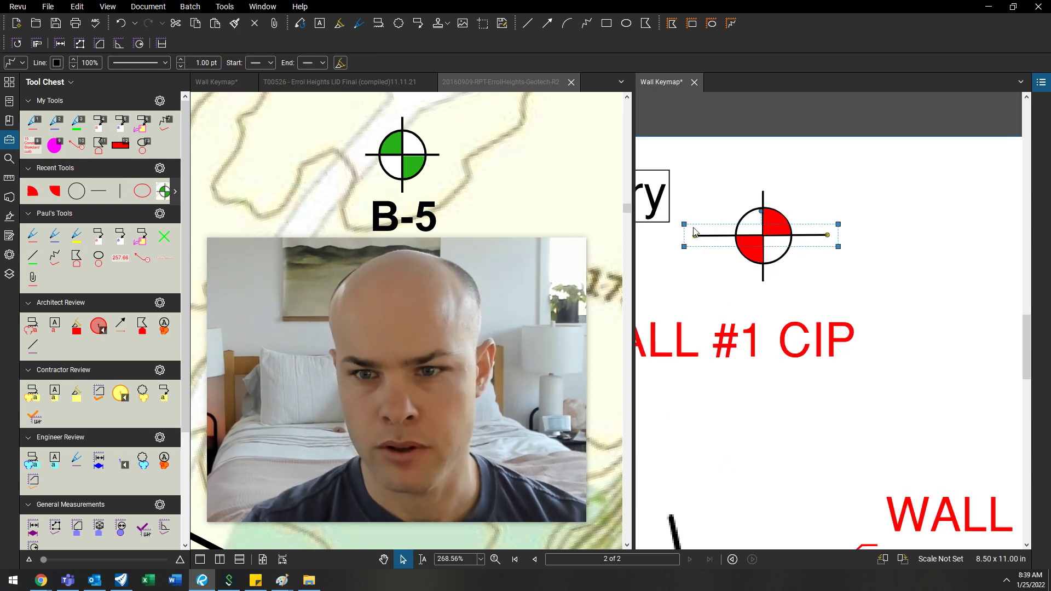
{"action": "left_click_drag", "start_coordinate": [683, 163], "coordinate": [846, 292]}
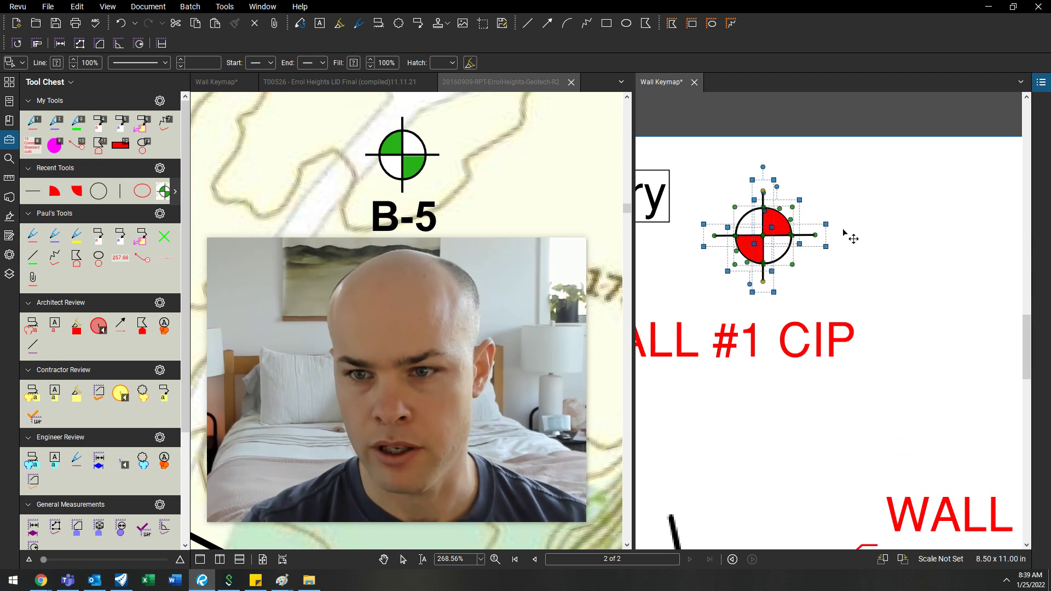
{"action": "left_click_drag", "start_coordinate": [846, 237], "coordinate": [975, 237]}
{"action": "scroll", "coordinate": [897, 223], "scroll_direction": "up", "scroll_amount": 3}
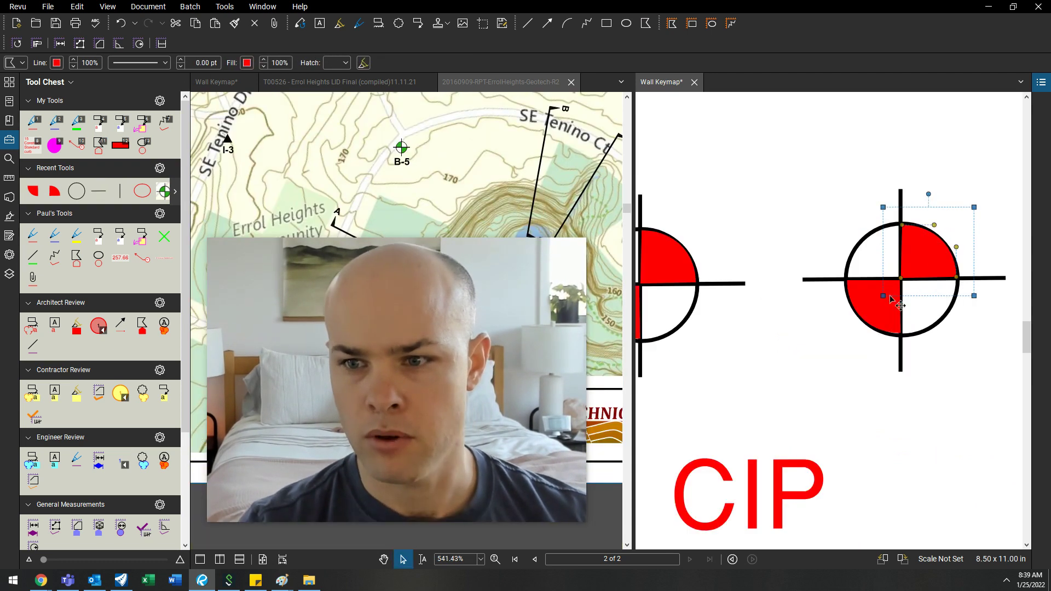
{"action": "left_click", "coordinate": [871, 309]}
{"action": "left_click", "coordinate": [928, 252], "text": "shift"}
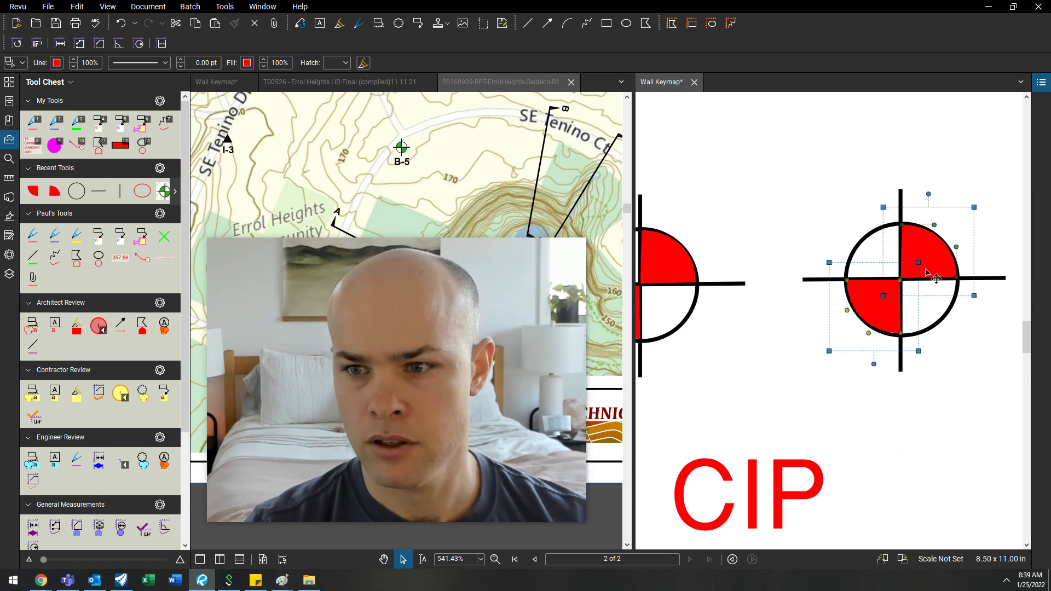
{"action": "scroll", "coordinate": [903, 263], "scroll_direction": "down", "scroll_amount": 3}
{"action": "left_click", "coordinate": [255, 64]}
{"action": "left_click", "coordinate": [284, 123]}
{"action": "left_click", "coordinate": [722, 195]}
{"action": "scroll", "coordinate": [721, 196], "scroll_direction": "up", "scroll_amount": 2}
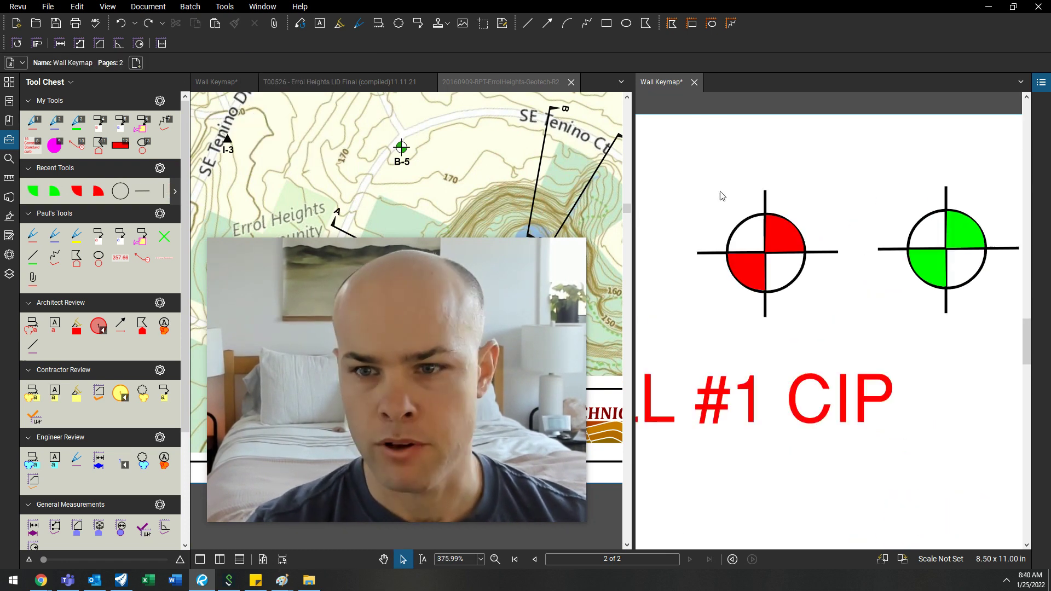
Group the red target's parts into one object.
{"action": "left_click_drag", "start_coordinate": [794, 283], "coordinate": [849, 301]}
{"action": "right_click", "coordinate": [795, 255]}
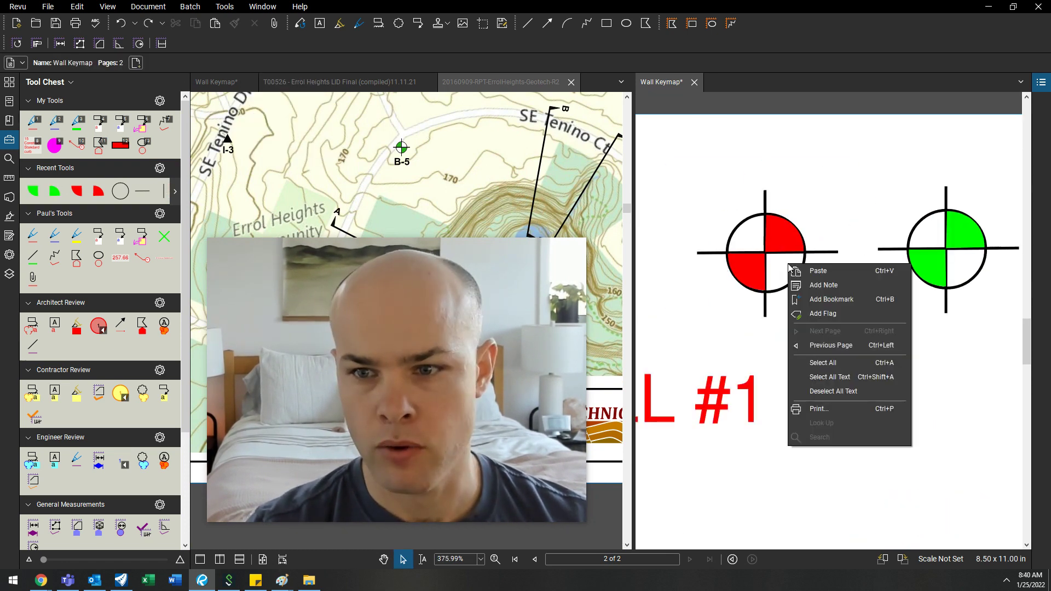
{"action": "left_click", "coordinate": [827, 422]}
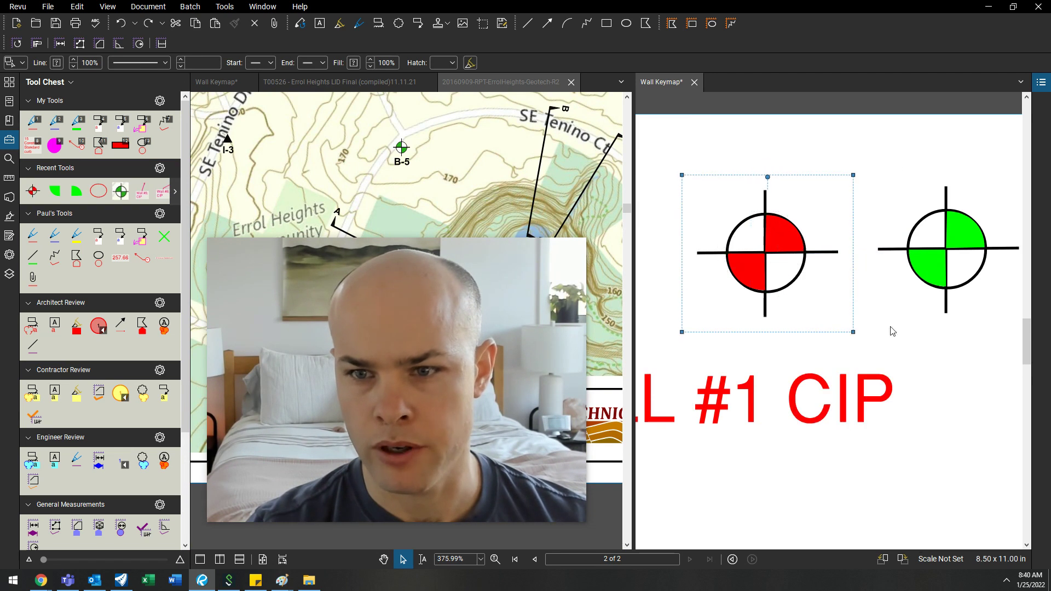
{"action": "left_click", "coordinate": [851, 194]}
{"action": "left_click", "coordinate": [803, 211]}
{"action": "scroll", "coordinate": [850, 162], "scroll_direction": "right", "scroll_amount": 1}
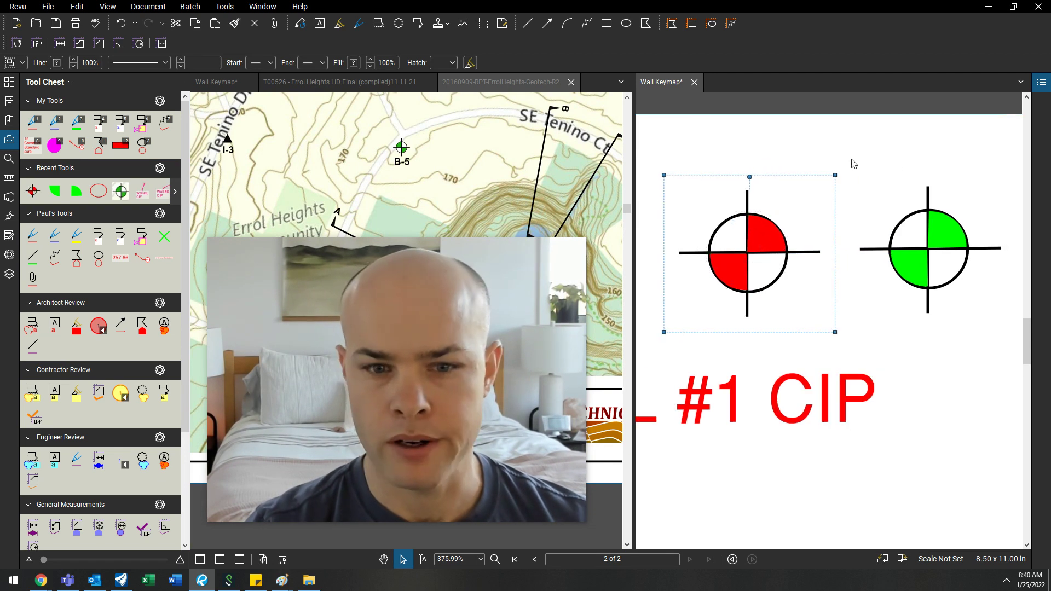
Group the green target's parts and rotate it 90 degrees.
{"action": "left_click_drag", "start_coordinate": [838, 164], "coordinate": [898, 331]}
{"action": "key", "text": "ctrl+g"}
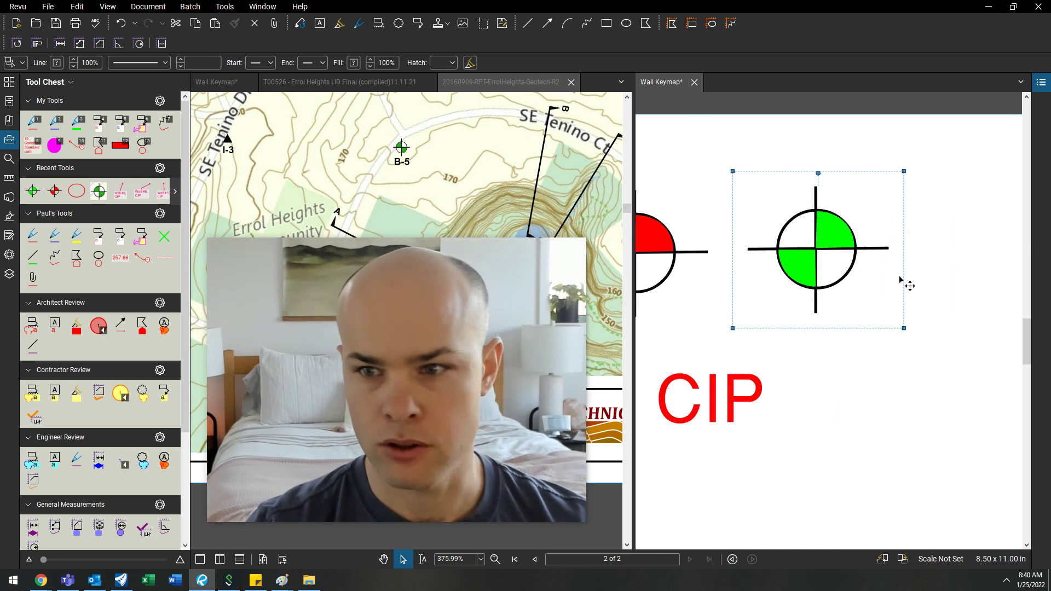
{"action": "scroll", "coordinate": [904, 195], "scroll_direction": "down", "scroll_amount": 1}
{"action": "left_click_drag", "start_coordinate": [904, 194], "coordinate": [975, 226]}
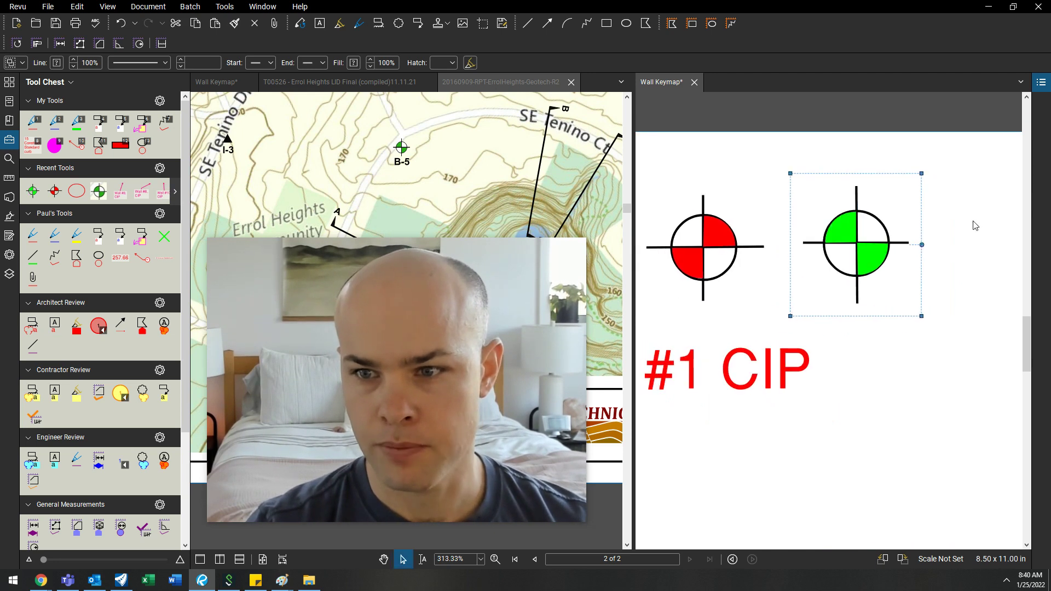
{"action": "left_click", "coordinate": [942, 205]}
{"action": "scroll", "coordinate": [402, 155], "scroll_direction": "up", "scroll_amount": 3}
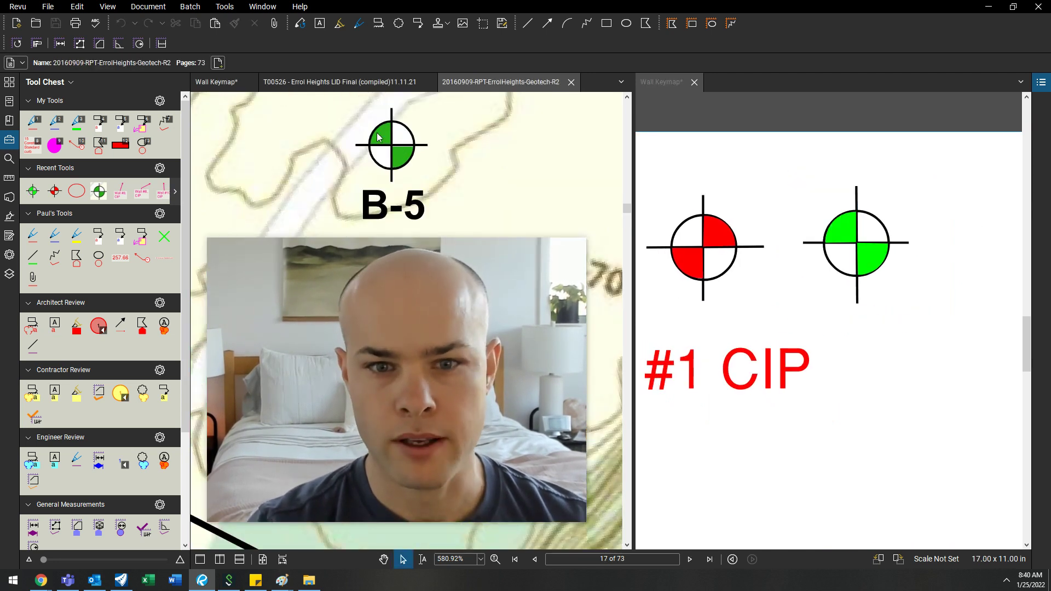
{"action": "scroll", "coordinate": [741, 263], "scroll_direction": "down", "scroll_amount": 5}
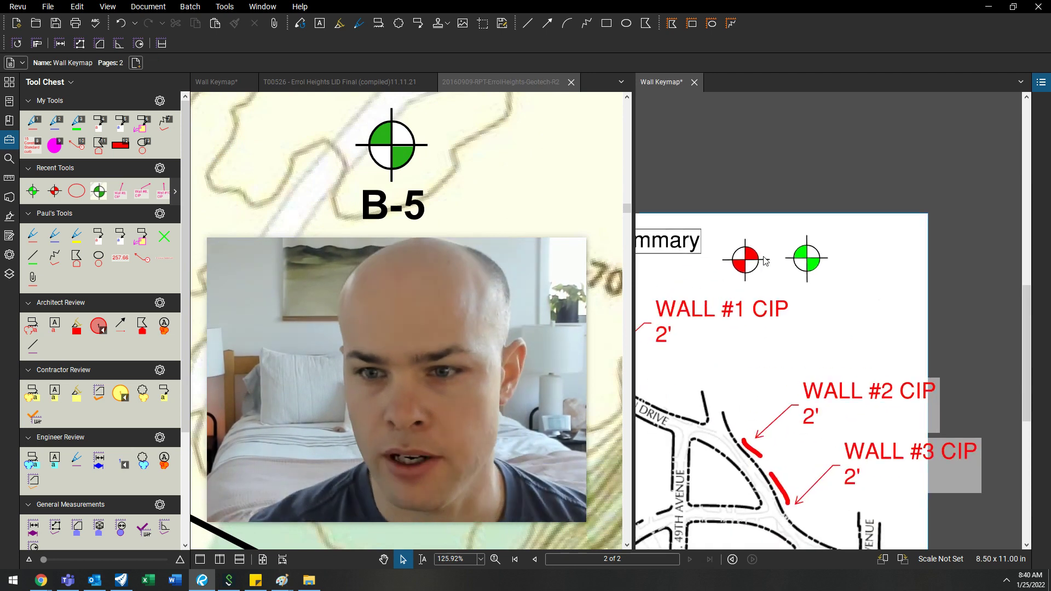
Shrink the red and green targets to matching legend size beside the Wall Summary title.
{"action": "left_click", "coordinate": [767, 280]}
{"action": "left_click_drag", "start_coordinate": [769, 277], "coordinate": [760, 272]}
{"action": "left_click", "coordinate": [825, 286]}
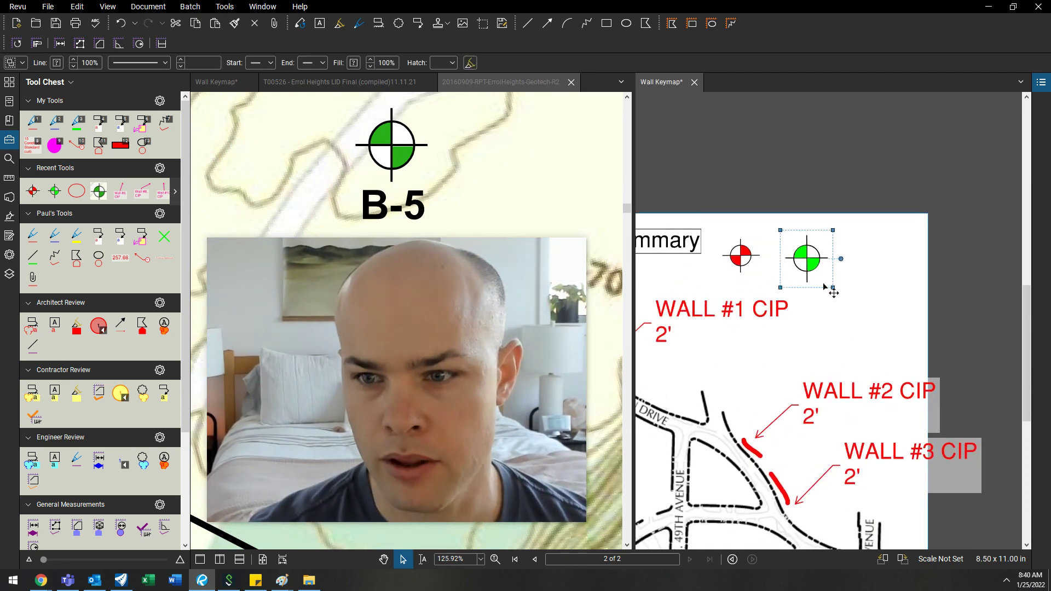
{"action": "left_click_drag", "start_coordinate": [823, 279], "coordinate": [842, 285]}
{"action": "left_click", "coordinate": [844, 270]}
{"action": "scroll", "coordinate": [844, 270], "scroll_direction": "down", "scroll_amount": 4}
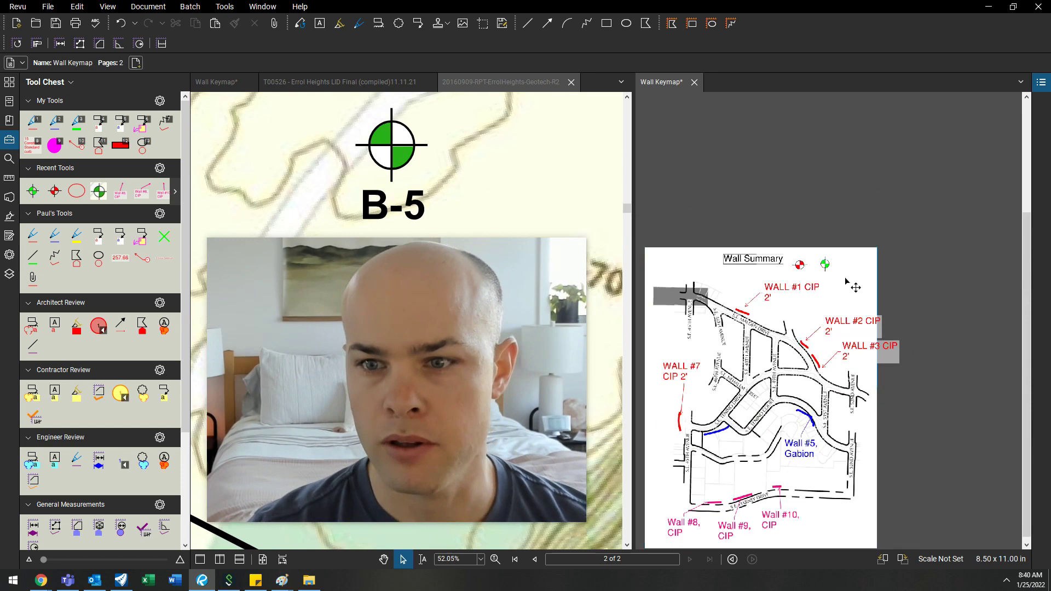
{"action": "scroll", "coordinate": [502, 191], "scroll_direction": "down", "scroll_amount": 5}
{"action": "scroll", "coordinate": [502, 191], "scroll_direction": "down", "scroll_amount": 3}
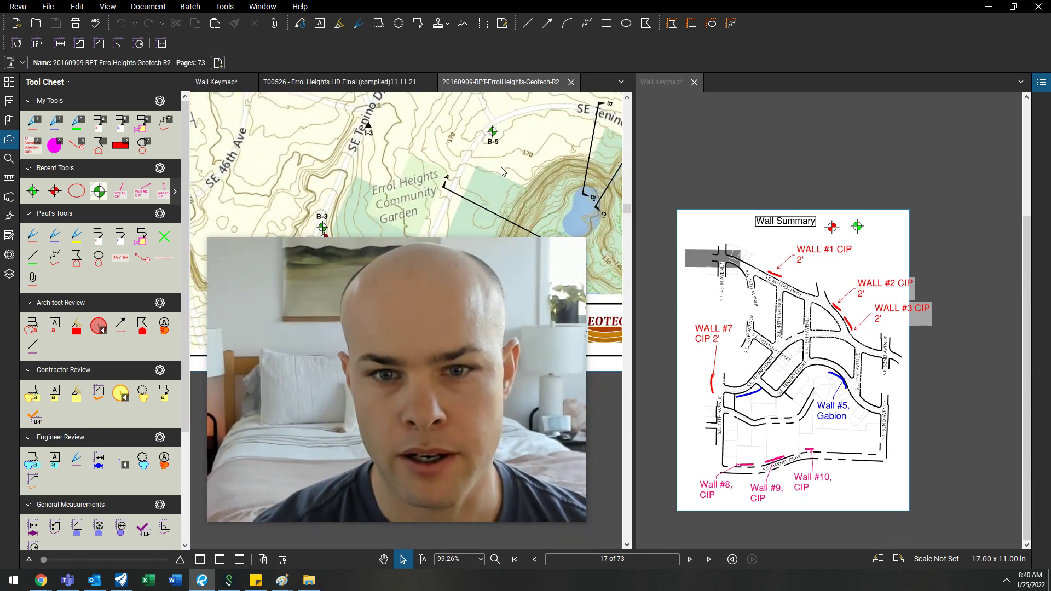
Place the Deep Boring and Shallow Boring callouts and nudge Shallow Boring right.
{"action": "scroll", "coordinate": [855, 334], "scroll_direction": "up", "scroll_amount": 5}
{"action": "key", "text": "ctrl+y"}
{"action": "key", "text": "ctrl+y"}
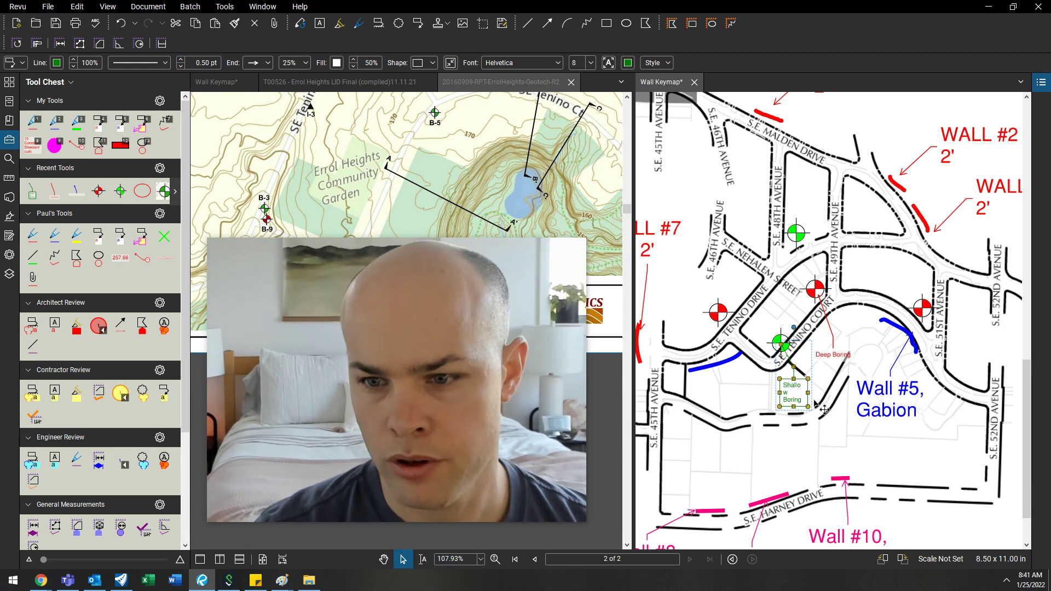
{"action": "left_click_drag", "start_coordinate": [799, 369], "coordinate": [805, 370]}
Copy the green target with its Shallow Boring callout to another boring, then undo it.
{"action": "left_click", "coordinate": [794, 350]}
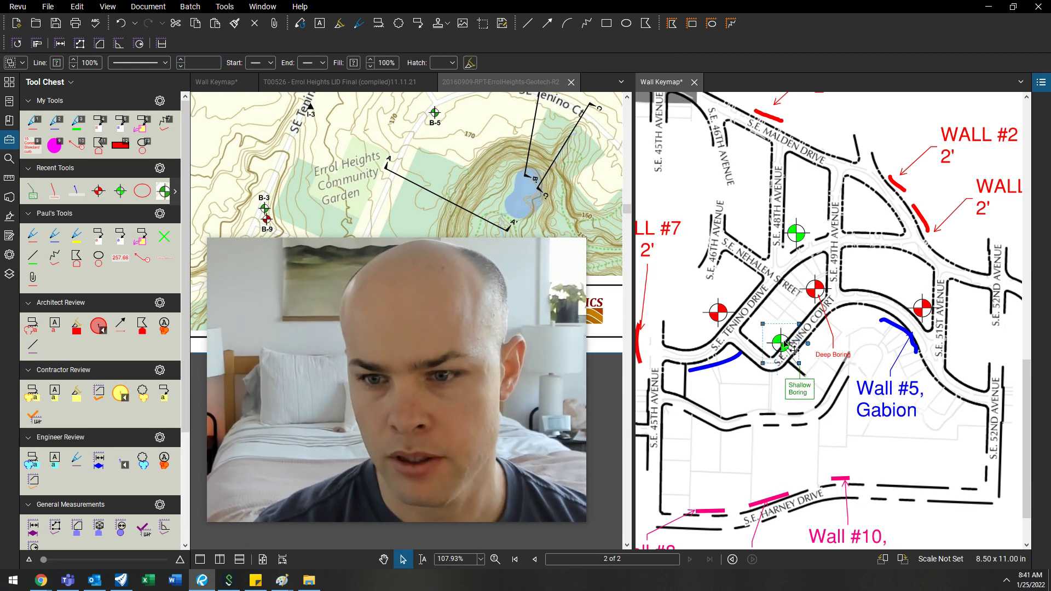
{"action": "left_click", "coordinate": [793, 350], "text": "shift"}
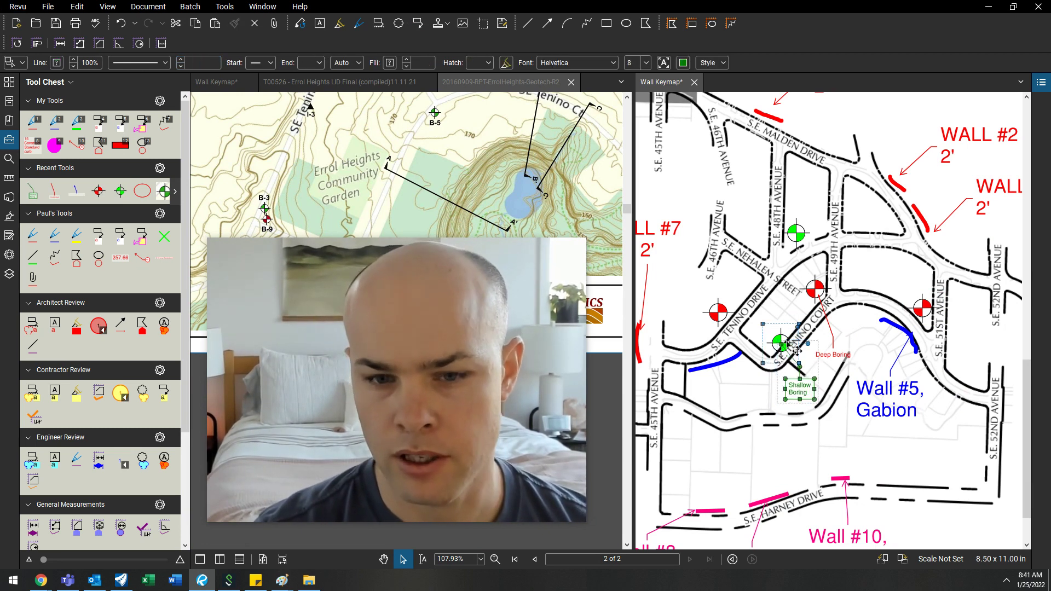
{"action": "left_click_drag", "start_coordinate": [797, 348], "coordinate": [707, 336]}
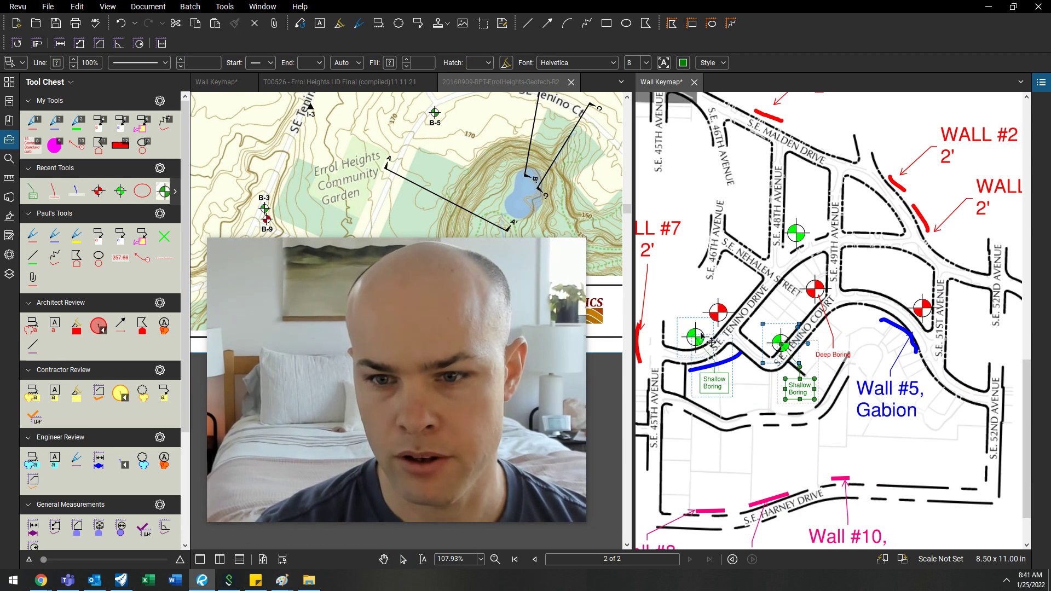
{"action": "key", "text": "ctrl+z"}
{"action": "scroll", "coordinate": [831, 384], "scroll_direction": "down", "scroll_amount": 2}
Reload Web Soil Survey and expand the Latitude and Longitude location search.
{"action": "left_click", "coordinate": [216, 82]}
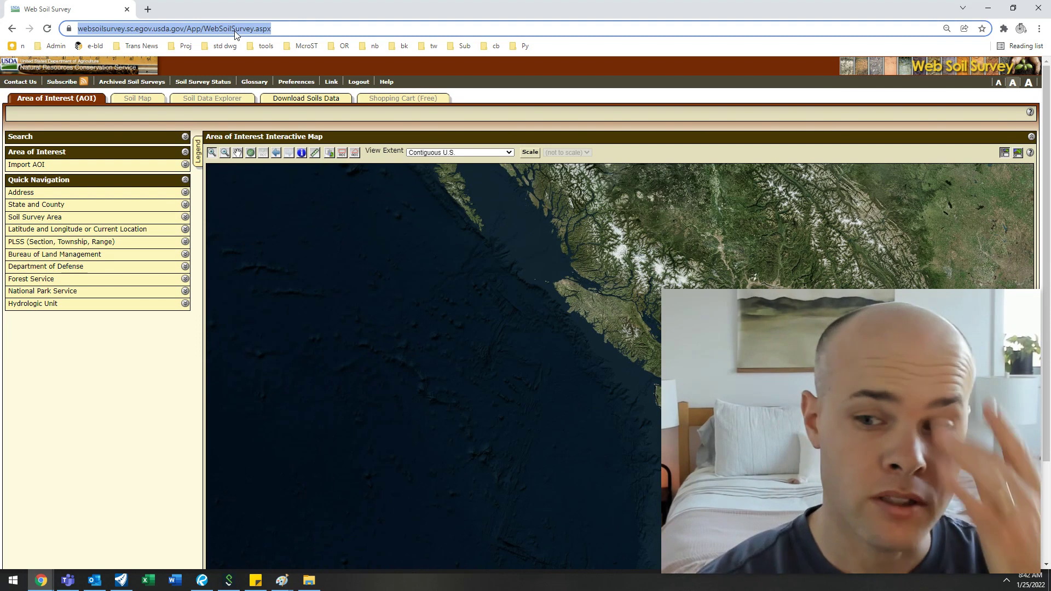
{"action": "key", "text": "Return"}
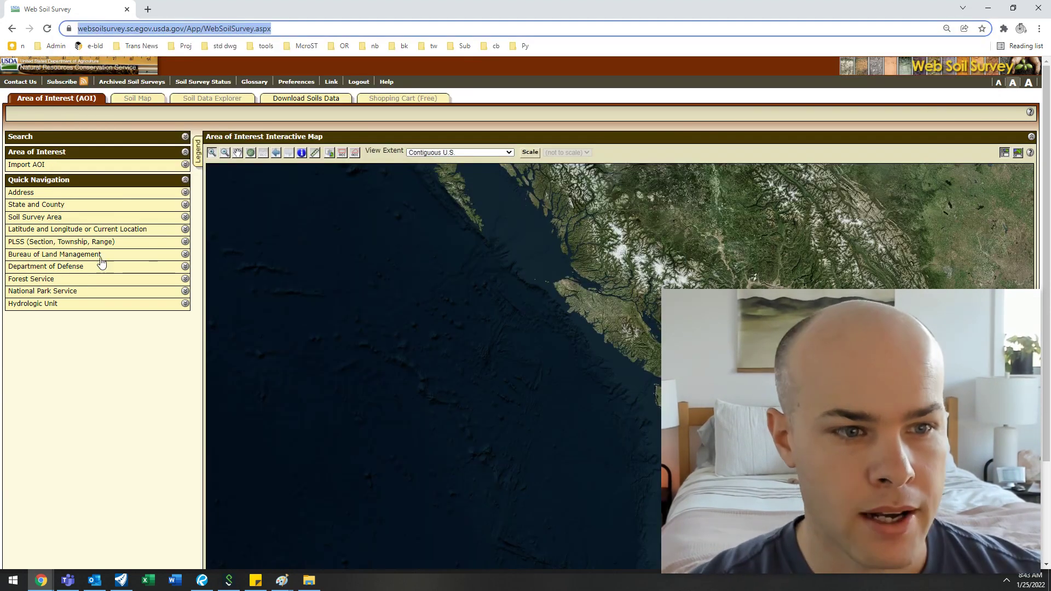
{"action": "left_click", "coordinate": [112, 230]}
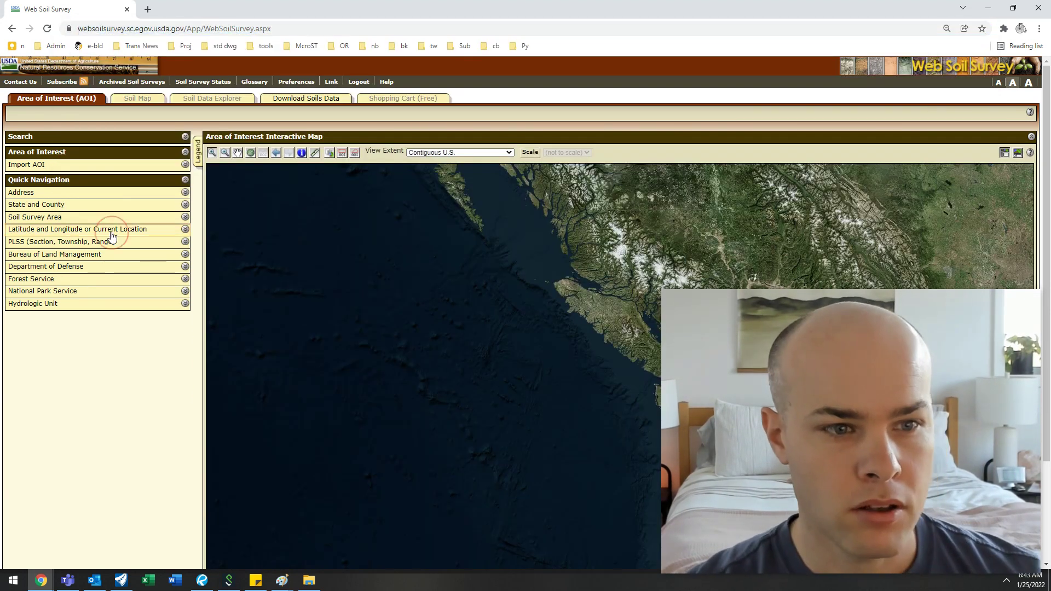
Copy coordinates 45.465563, -122.613829 for SE Tenino Dr and 48th Ave from Google Maps.
{"action": "key", "text": "ctrl+t"}
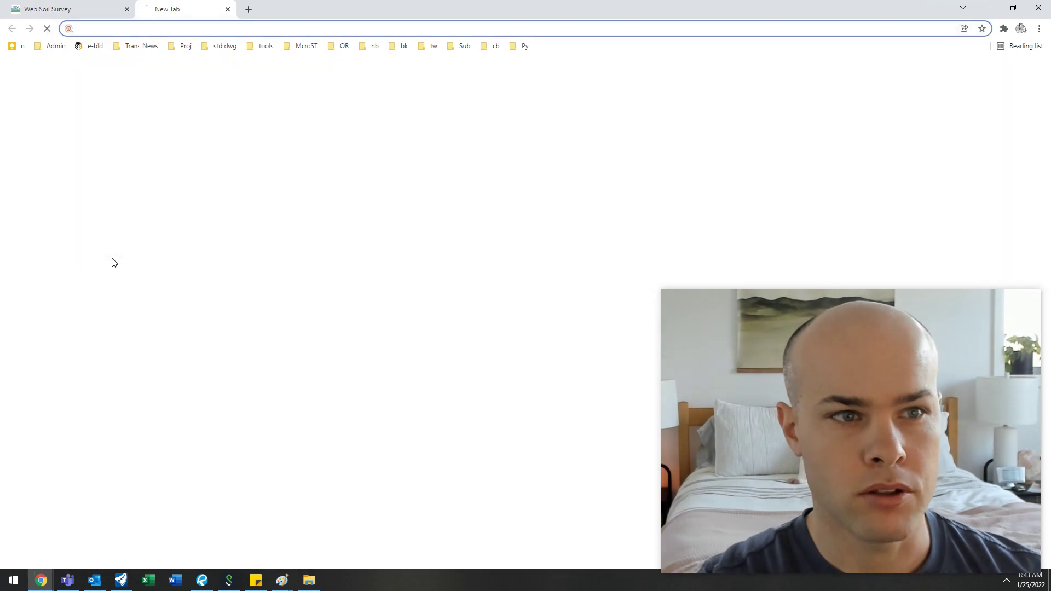
{"action": "type", "text": "maps"}
{"action": "key", "text": "Return"}
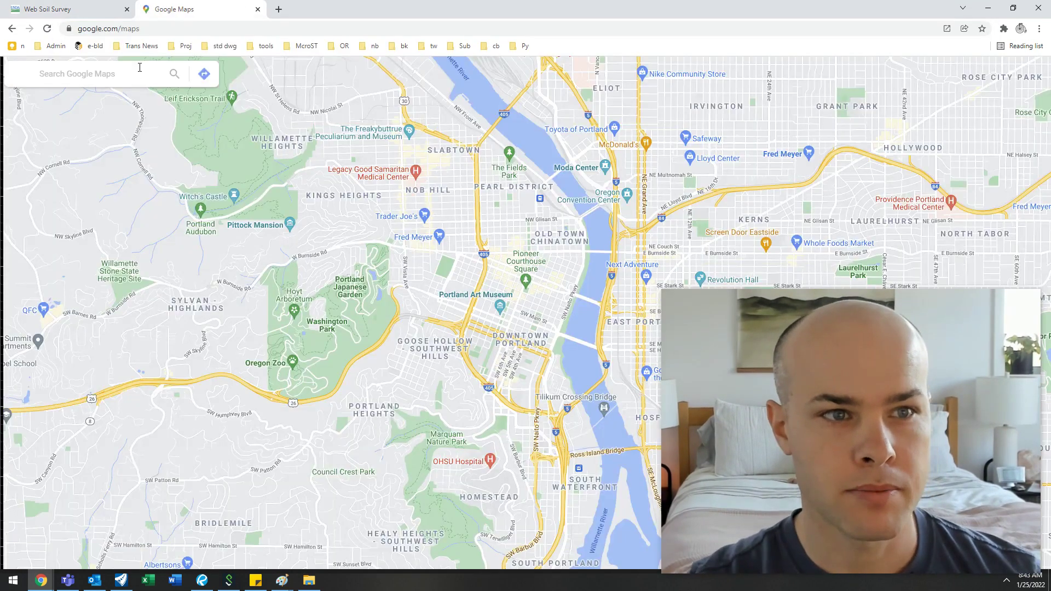
{"action": "scroll", "coordinate": [409, 375], "scroll_direction": "up", "scroll_amount": 10}
{"action": "left_click", "coordinate": [417, 264]}
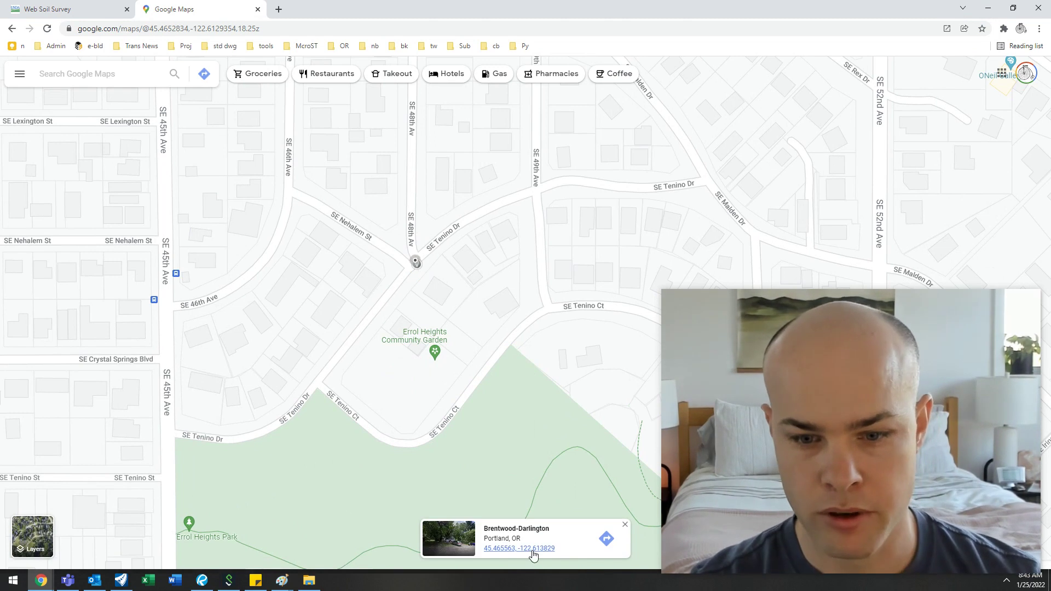
{"action": "left_click", "coordinate": [531, 549]}
{"action": "left_click", "coordinate": [129, 68]}
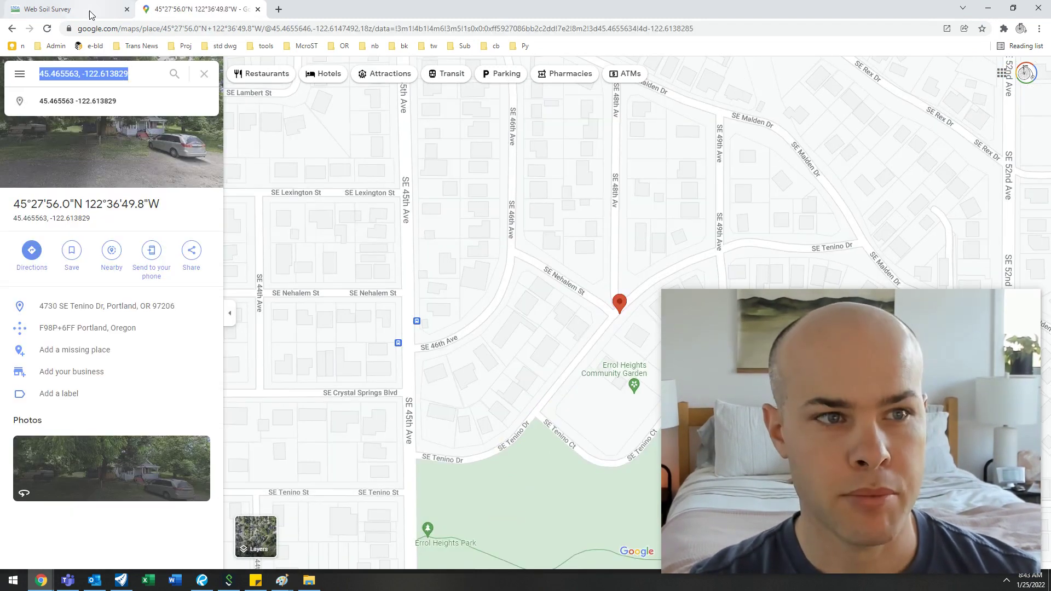
{"action": "left_click", "coordinate": [65, 9]}
Zoom Web Soil Survey to the pasted coordinates and show the 117.3-acre soil map and legend.
{"action": "left_click", "coordinate": [125, 278]}
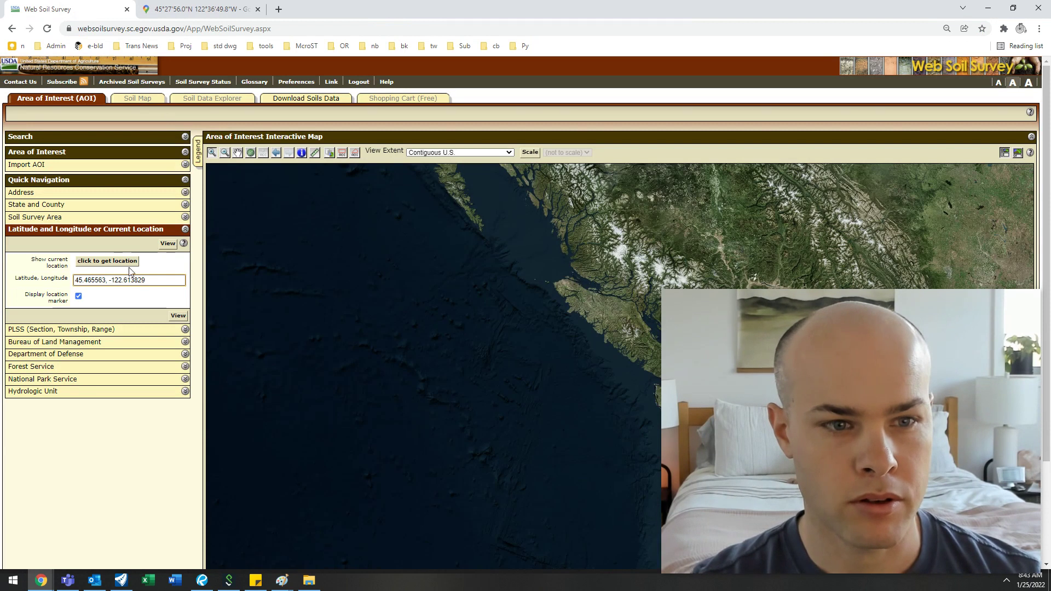
{"action": "left_click", "coordinate": [166, 244]}
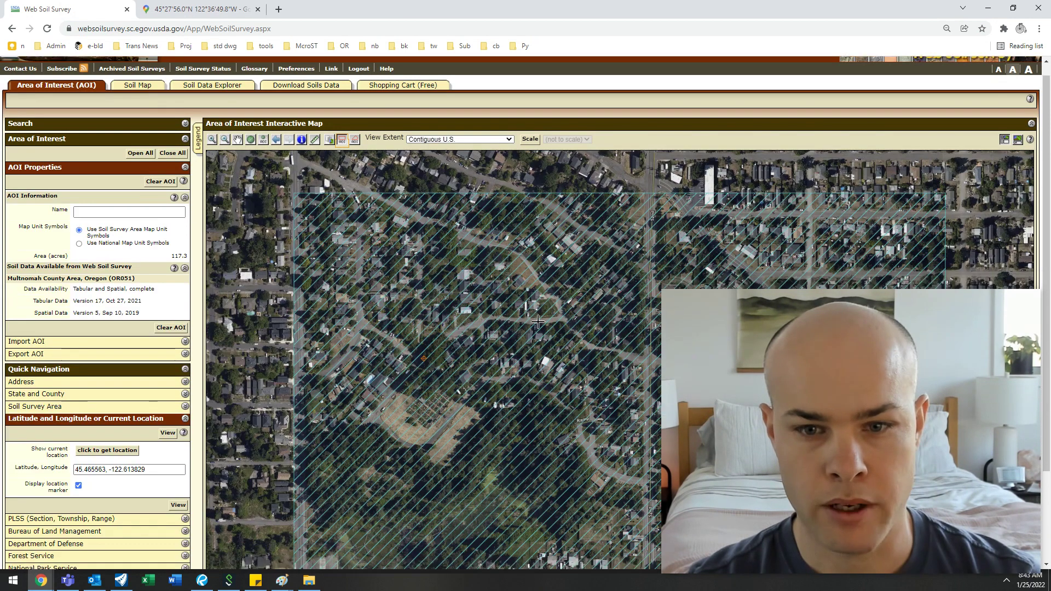
{"action": "scroll", "coordinate": [172, 110], "scroll_direction": "up", "scroll_amount": 1}
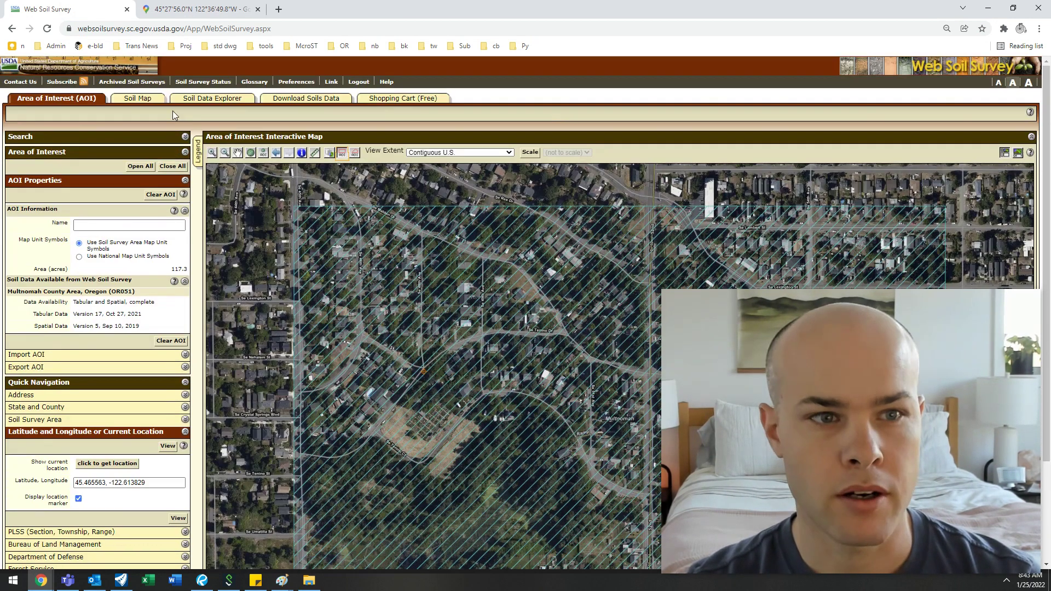
{"action": "left_click", "coordinate": [143, 99]}
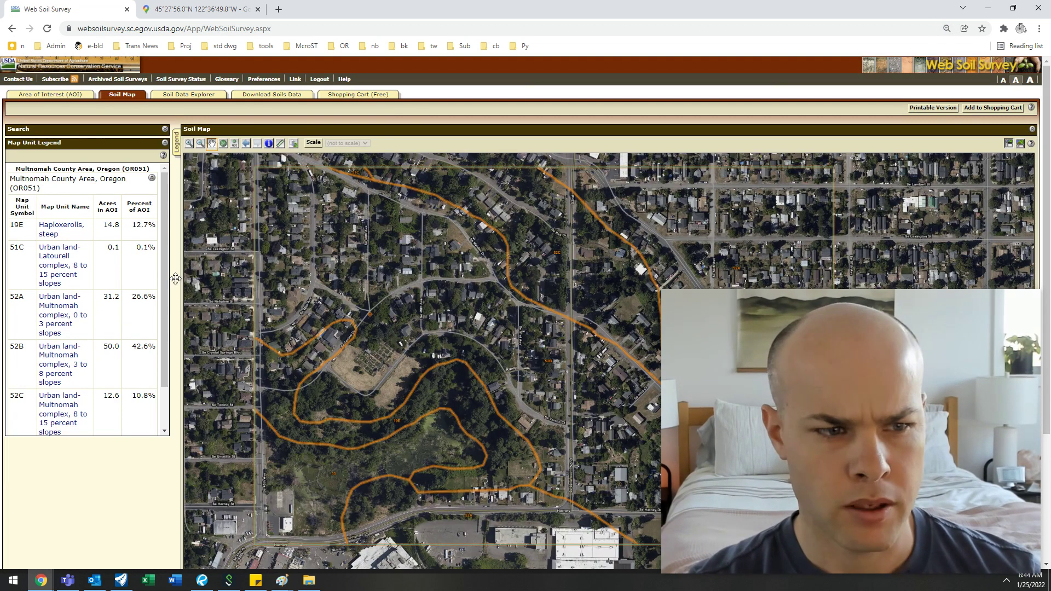
{"action": "scroll", "coordinate": [90, 378], "scroll_direction": "down", "scroll_amount": 2}
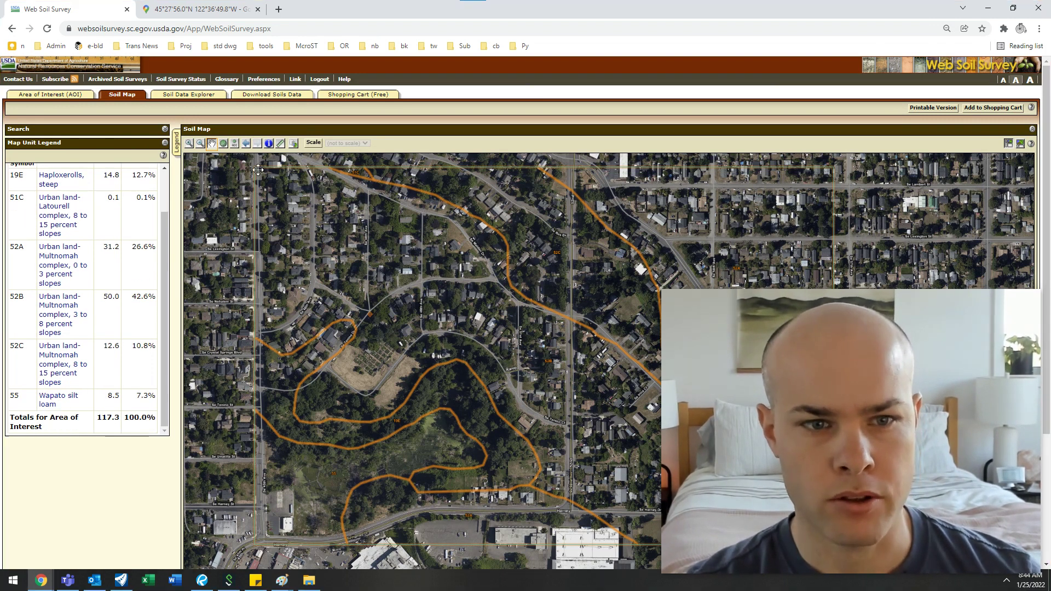
{"action": "key", "text": "shift+super+s"}
Paste a snip of the soil map onto the Wall Keymap page.
{"action": "left_click_drag", "start_coordinate": [241, 157], "coordinate": [575, 547]}
{"action": "key", "text": "alt+Tab"}
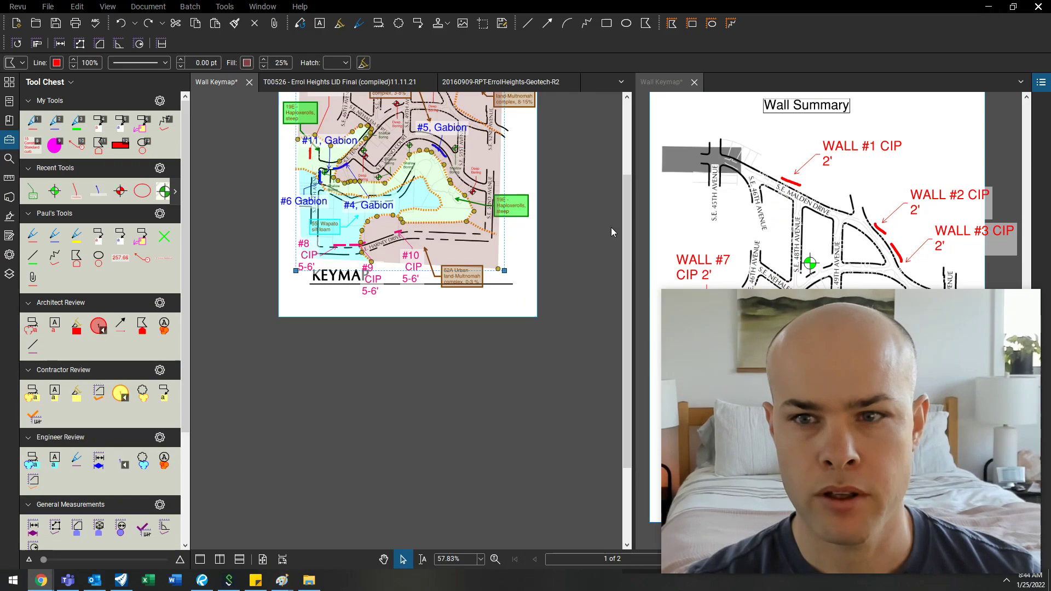
{"action": "left_click_drag", "start_coordinate": [804, 362], "coordinate": [317, 325]}
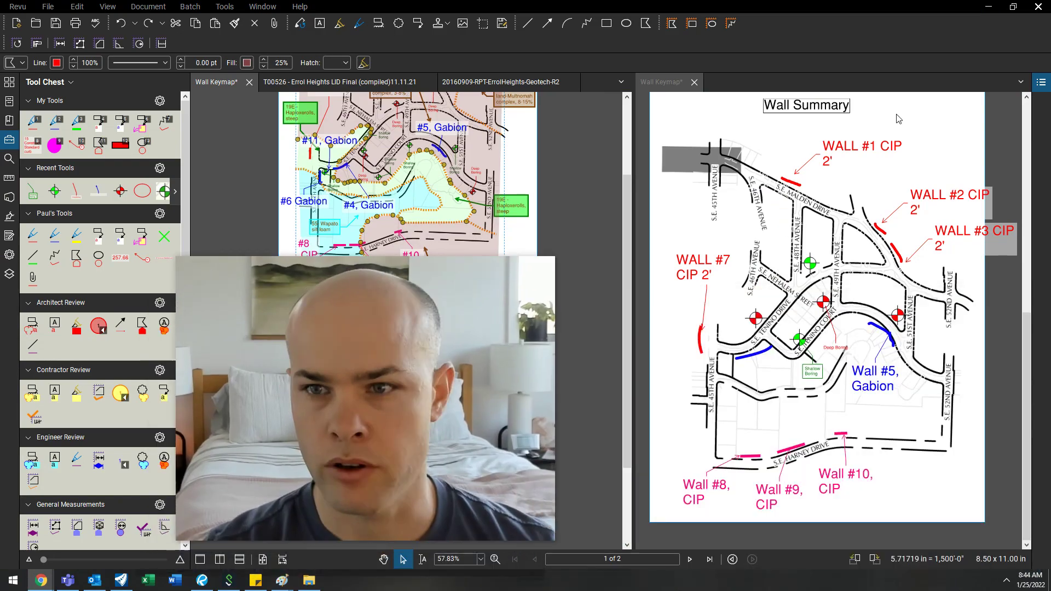
{"action": "left_click", "coordinate": [898, 119]}
{"action": "key", "text": "ctrl+v"}
{"action": "right_click", "coordinate": [734, 121]}
{"action": "left_click", "coordinate": [828, 423]}
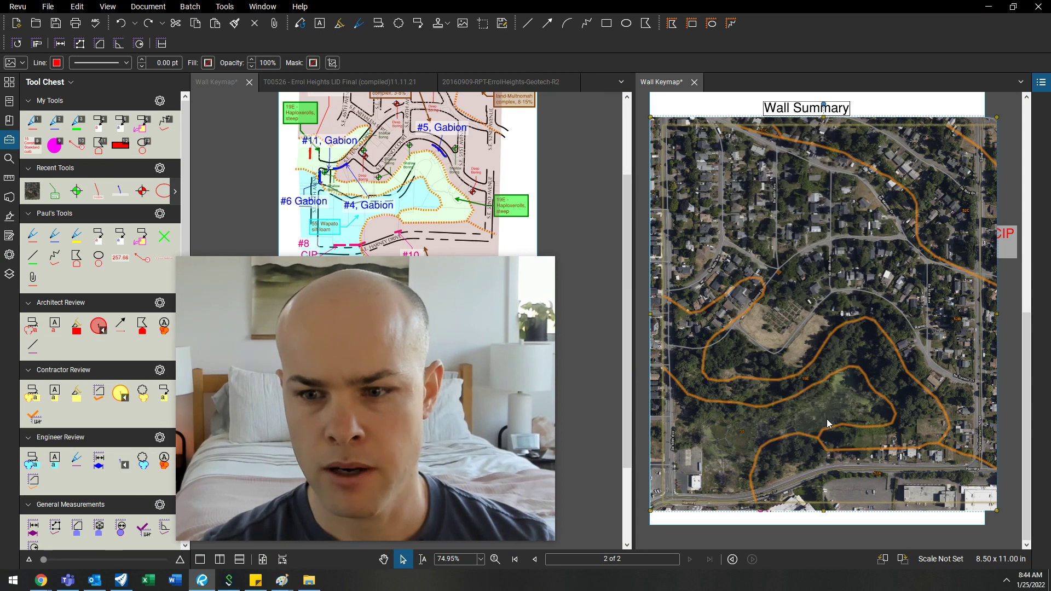
Set the pasted soil map image's opacity to 50.
{"action": "scroll", "coordinate": [111, 478], "scroll_direction": "down", "scroll_amount": 3}
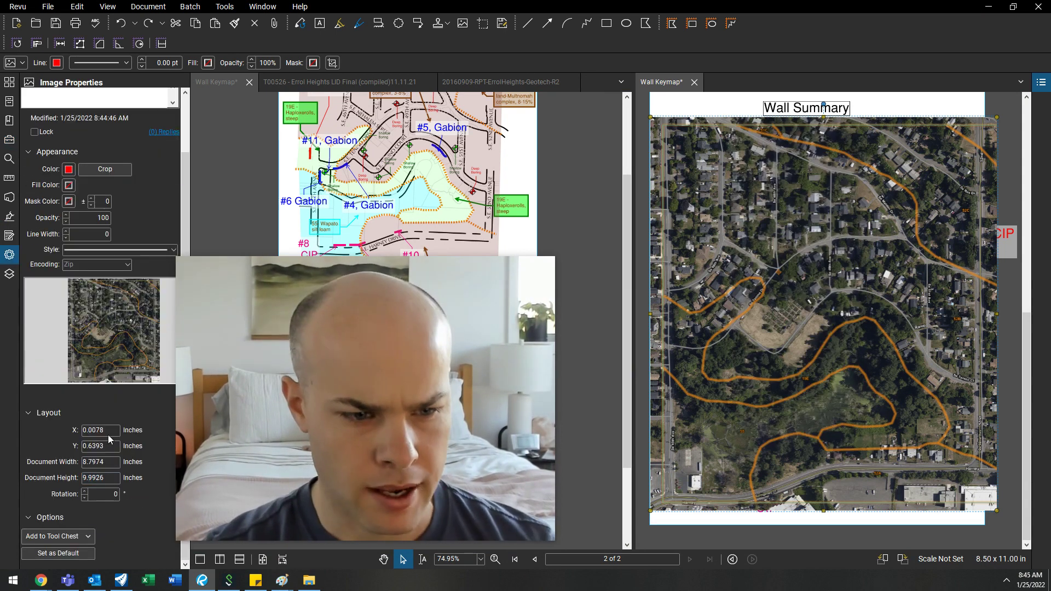
{"action": "scroll", "coordinate": [107, 431], "scroll_direction": "up", "scroll_amount": 3}
{"action": "double_click", "coordinate": [98, 283]}
{"action": "type", "text": "50"}
{"action": "key", "text": "Return"}
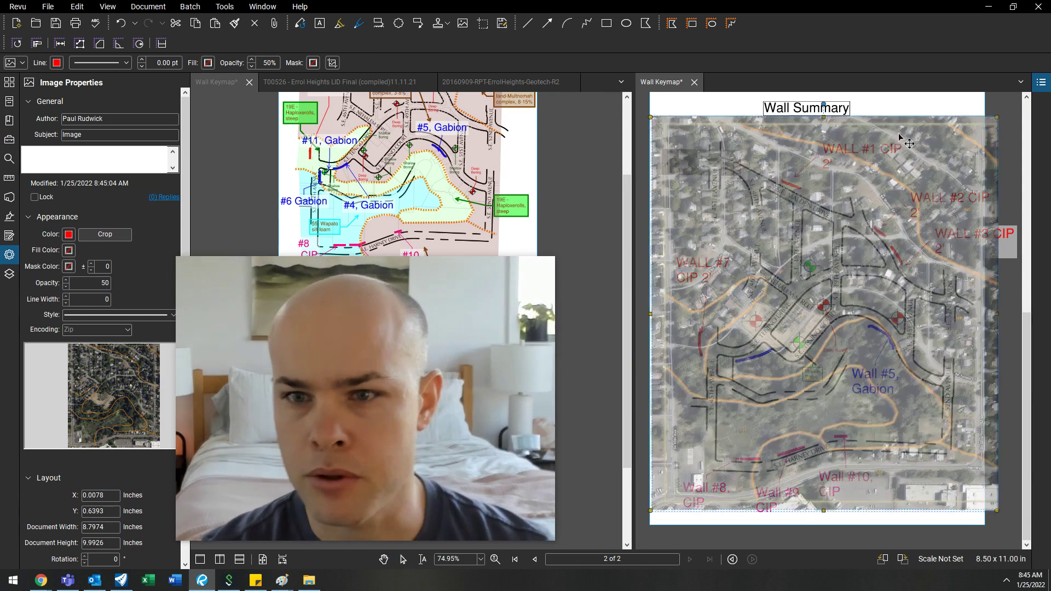
Shrink and reposition the translucent aerial photo to fit over the keymap.
{"action": "scroll", "coordinate": [901, 137], "scroll_direction": "down", "scroll_amount": 1}
{"action": "left_click_drag", "start_coordinate": [900, 137], "coordinate": [679, 474]}
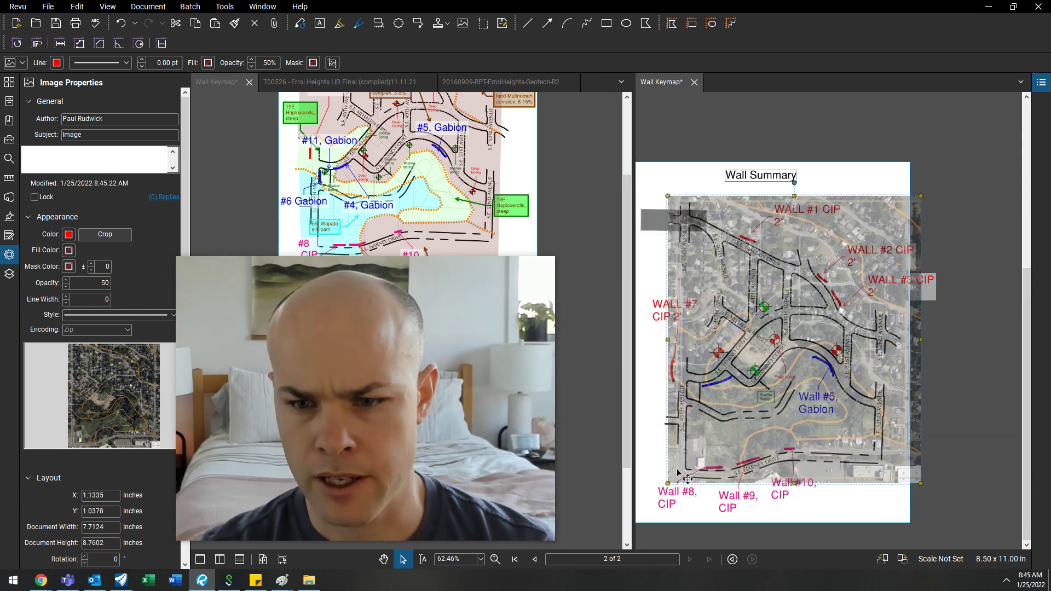
{"action": "scroll", "coordinate": [748, 424], "scroll_direction": "up", "scroll_amount": 1}
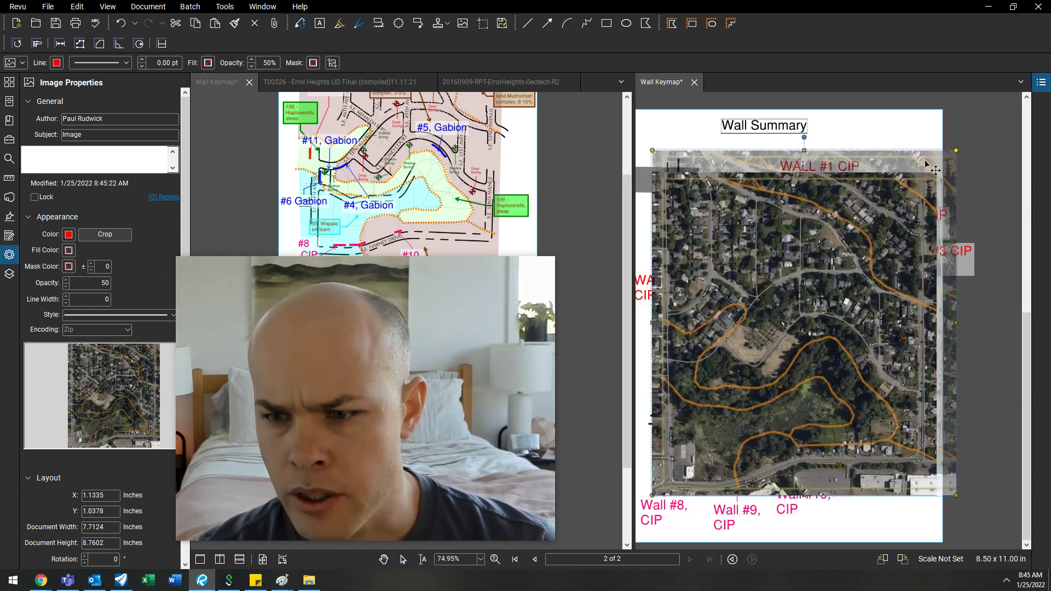
{"action": "left_click", "coordinate": [931, 169]}
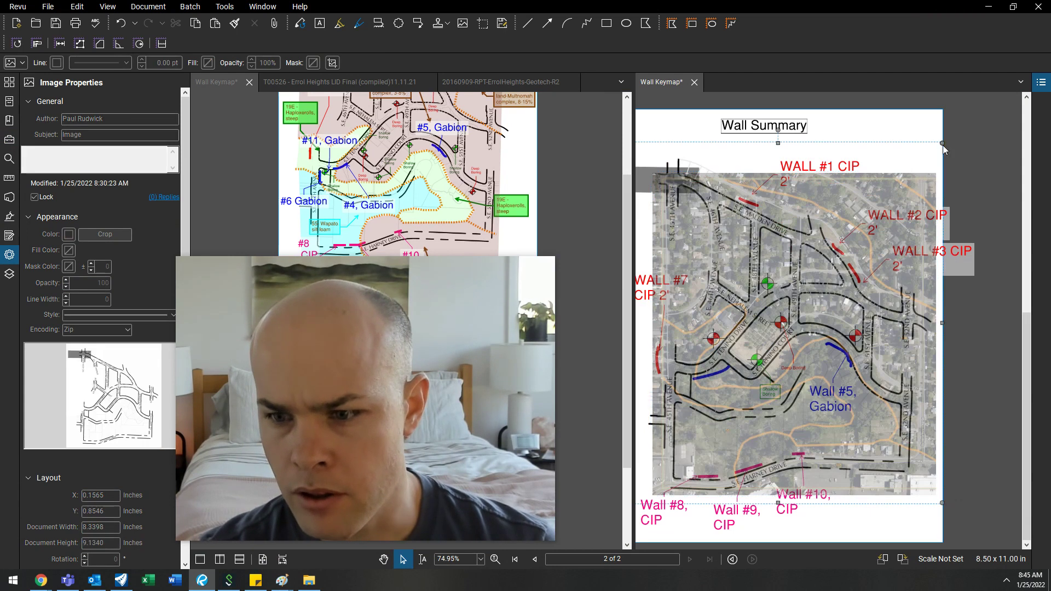
{"action": "left_click", "coordinate": [911, 469]}
{"action": "scroll", "coordinate": [912, 469], "scroll_direction": "up", "scroll_amount": 2}
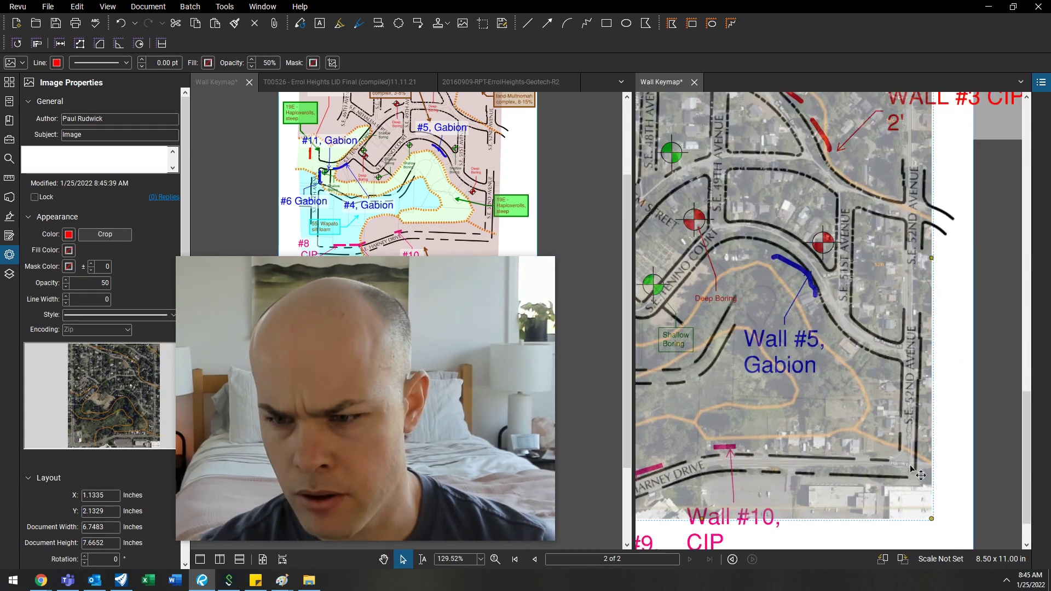
{"action": "scroll", "coordinate": [912, 467], "scroll_direction": "down", "scroll_amount": 1}
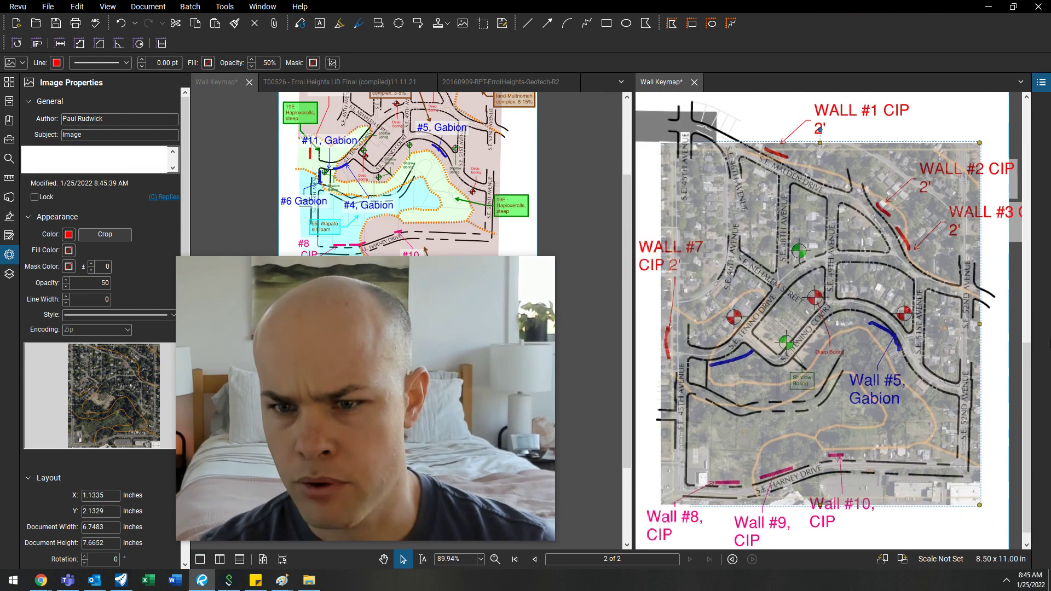
{"action": "scroll", "coordinate": [865, 356], "scroll_direction": "left", "scroll_amount": 2}
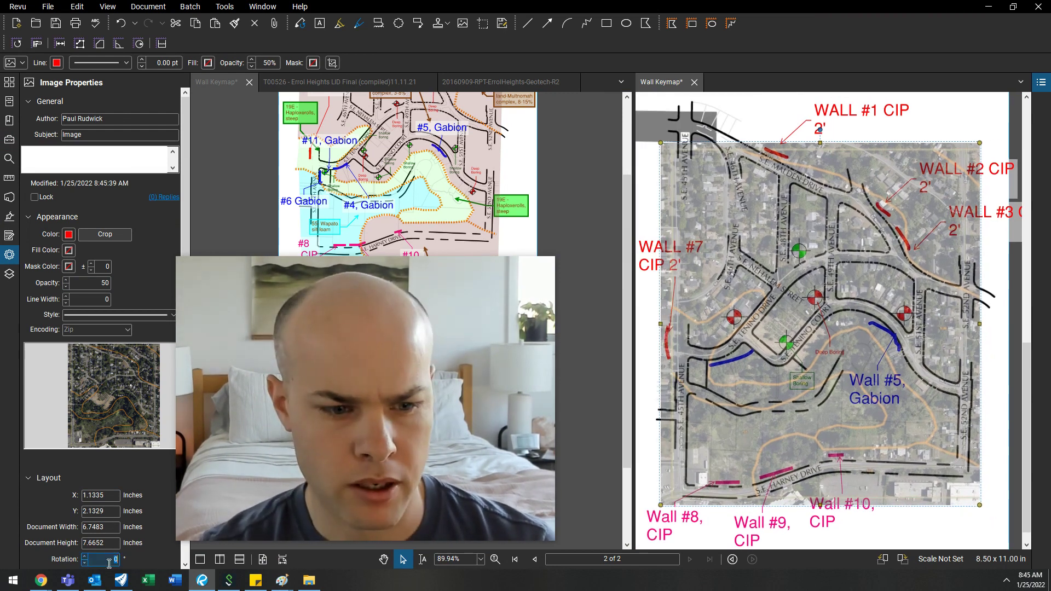
Tilt the aerial 1 degree and nudge it up so its streets line up.
{"action": "type", "text": "1"}
{"action": "key", "text": "Return"}
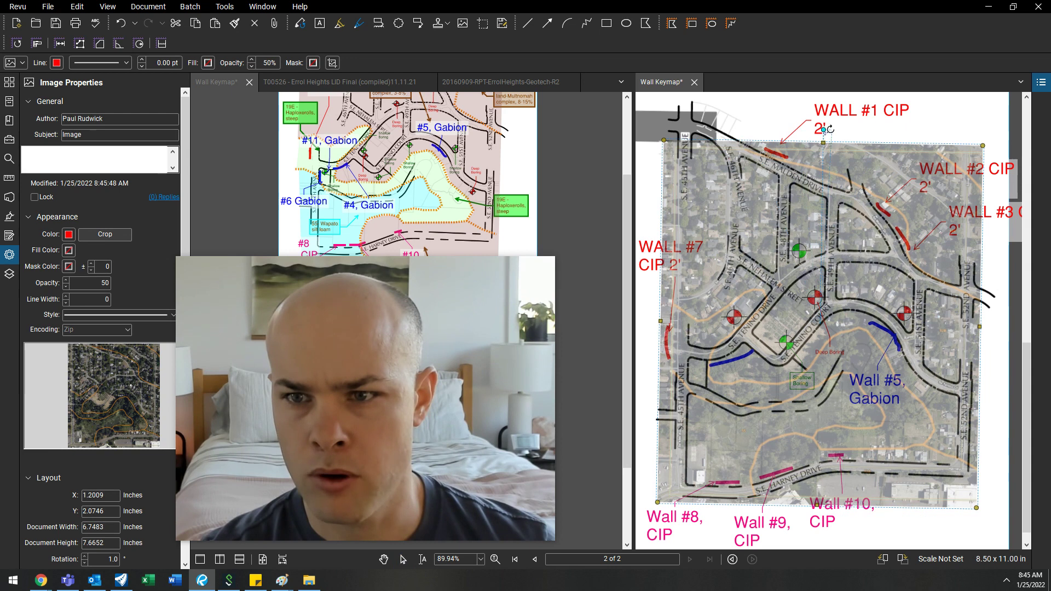
{"action": "left_click_drag", "start_coordinate": [825, 129], "coordinate": [878, 126]}
{"action": "key", "text": "ctrl+z"}
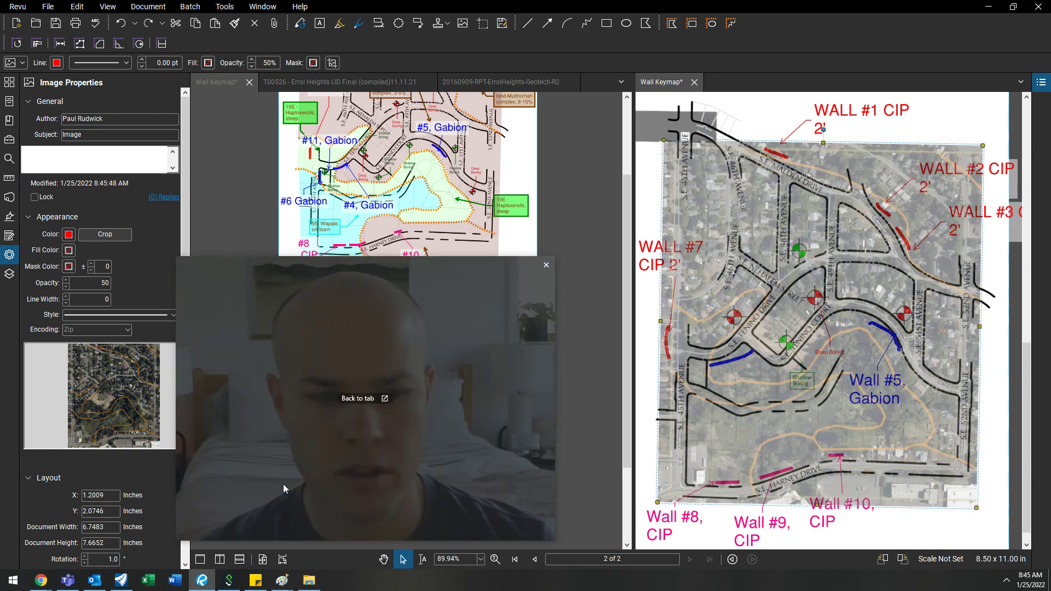
{"action": "right_click", "coordinate": [811, 288]}
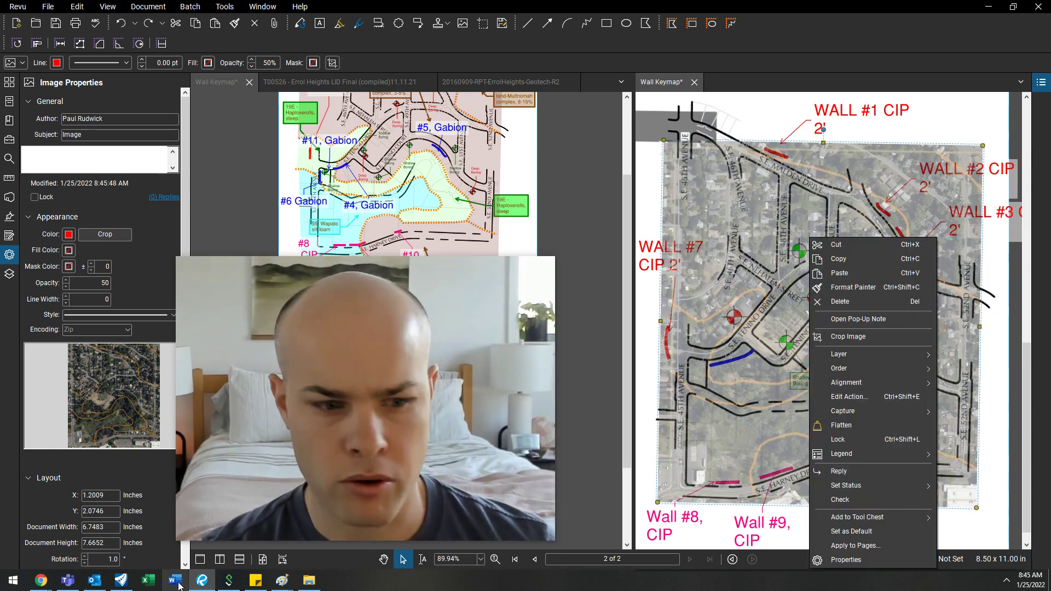
{"action": "left_click", "coordinate": [115, 559]}
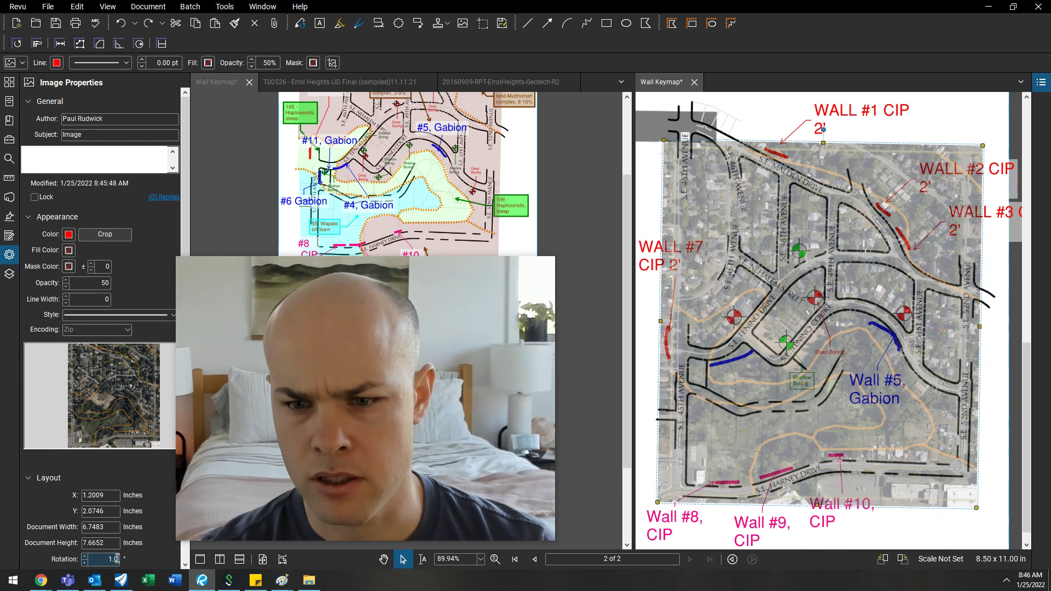
{"action": "left_click_drag", "start_coordinate": [911, 227], "coordinate": [912, 226]}
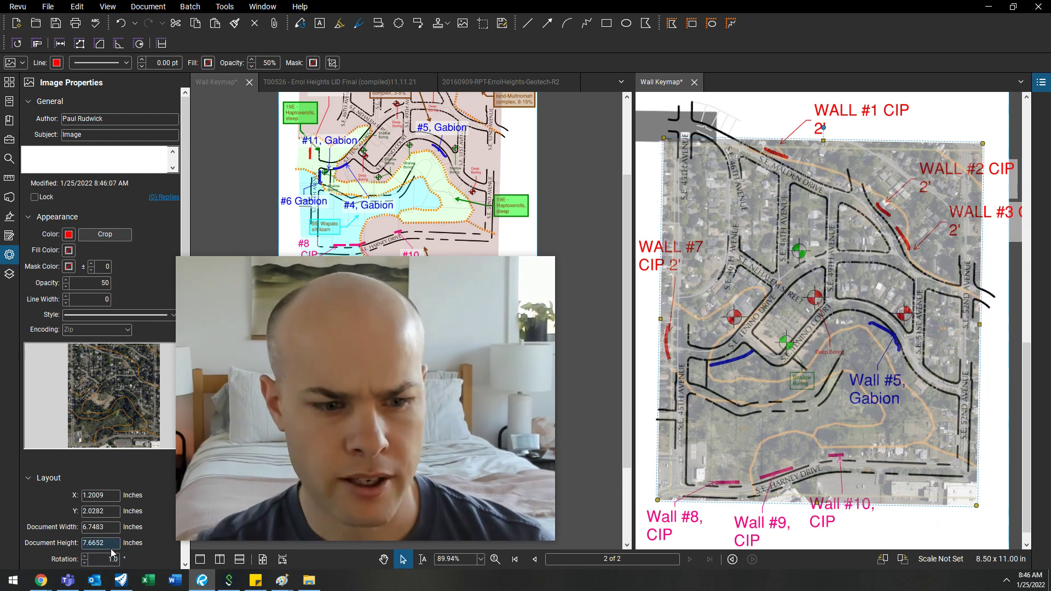
Pick the PolyLine tool from the Tool Chest.
{"action": "left_click", "coordinate": [991, 100]}
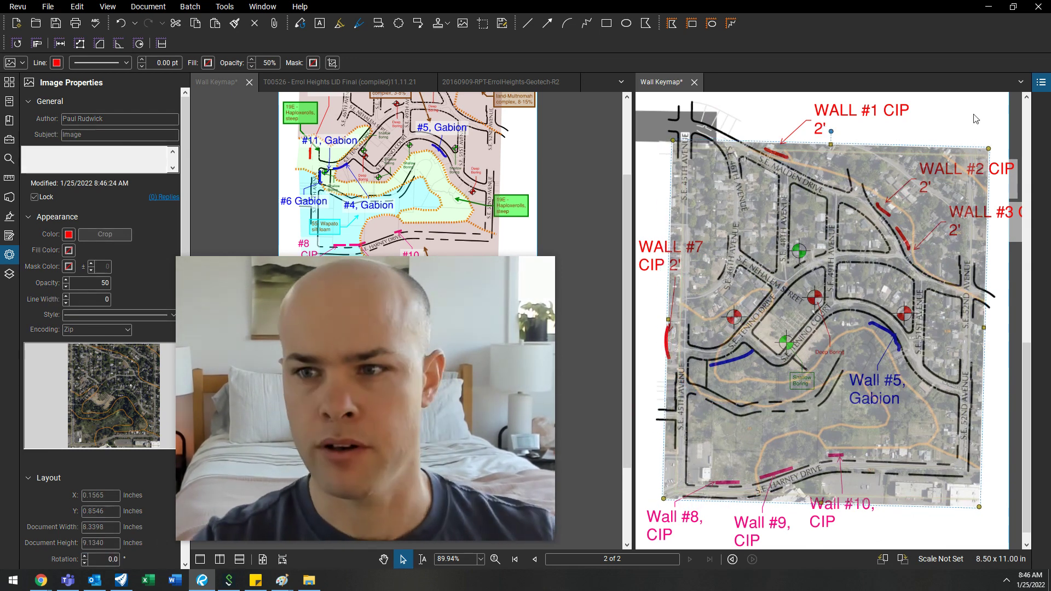
{"action": "key", "text": "alt+x"}
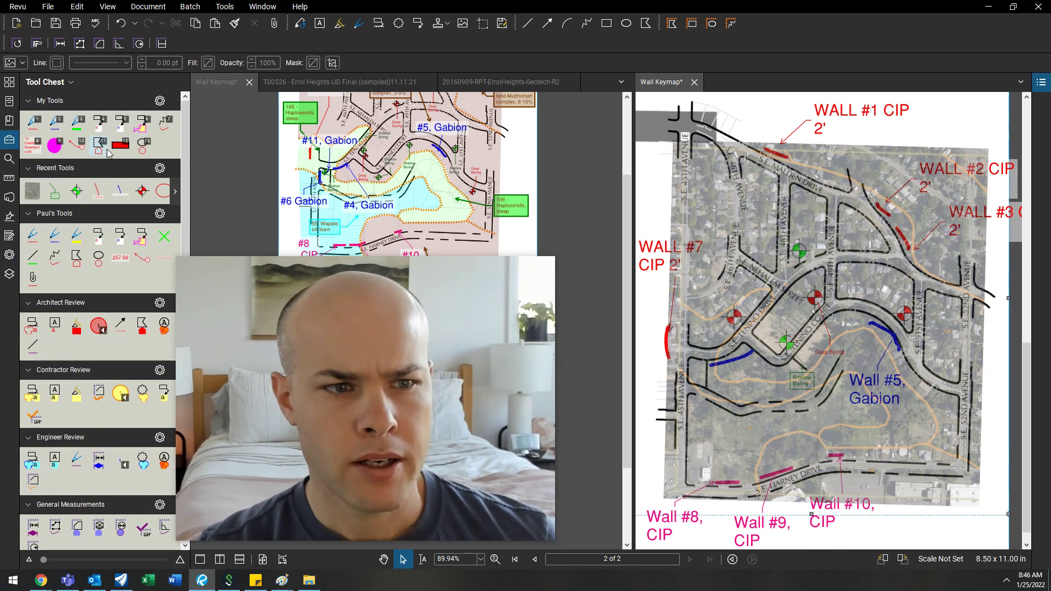
{"action": "left_click", "coordinate": [167, 126]}
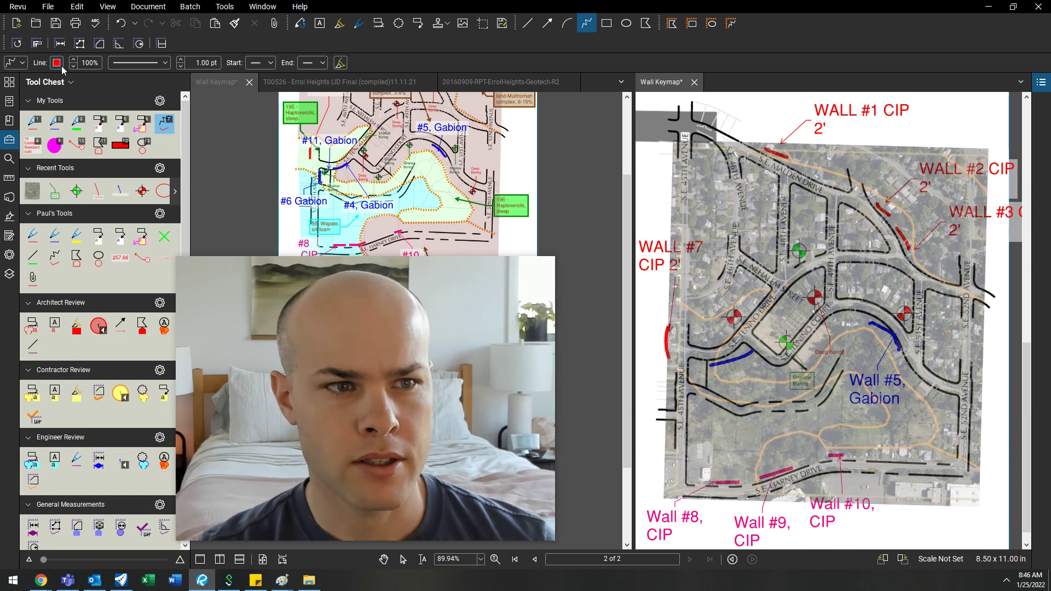
Trace a soil boundary as a Red Orange polyline.
{"action": "left_click", "coordinate": [56, 64]}
{"action": "left_click", "coordinate": [71, 112]}
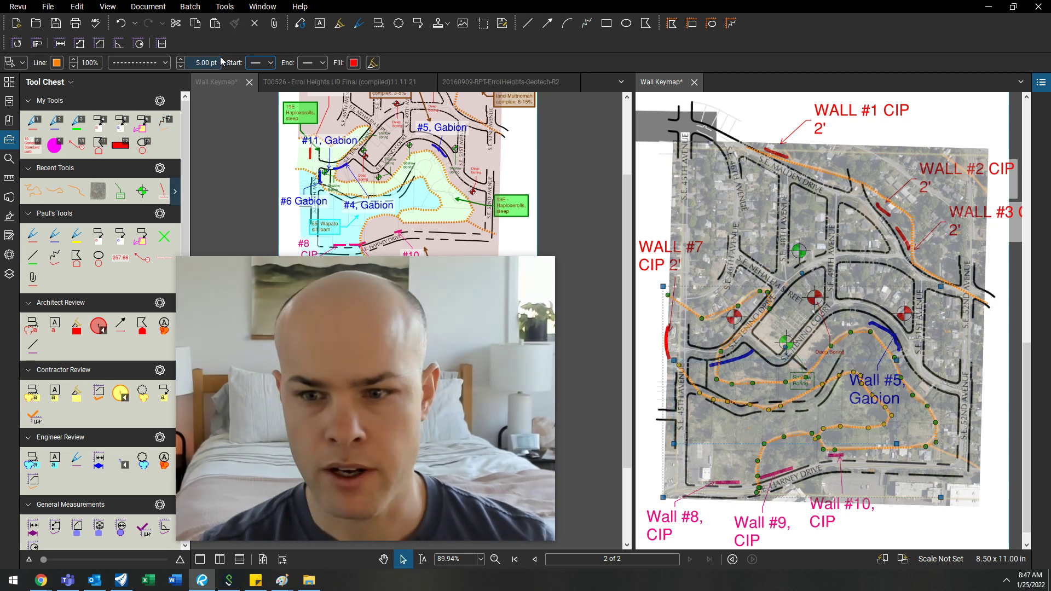
{"action": "key", "text": "Return"}
Check the rectangle markup over the map, then return to the Web Soil Survey map.
{"action": "left_click", "coordinate": [1005, 424]}
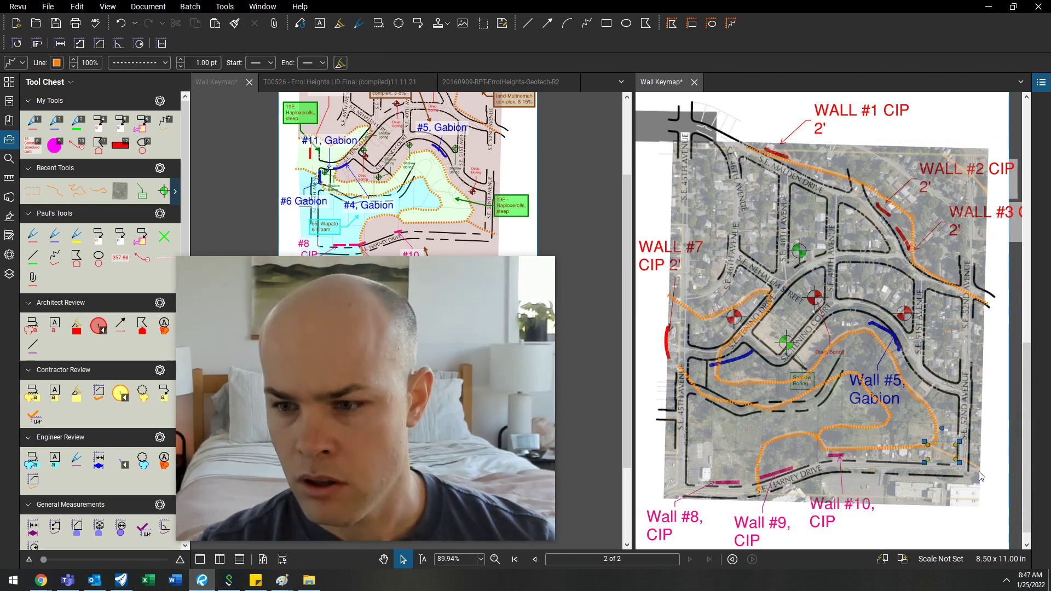
{"action": "left_click", "coordinate": [966, 462]}
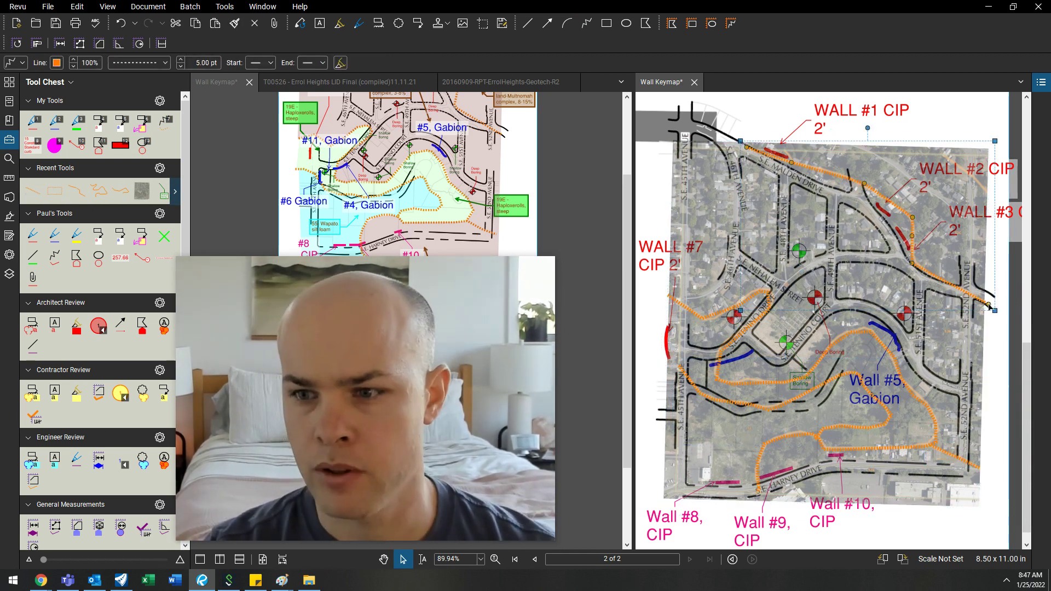
{"action": "left_click", "coordinate": [989, 358]}
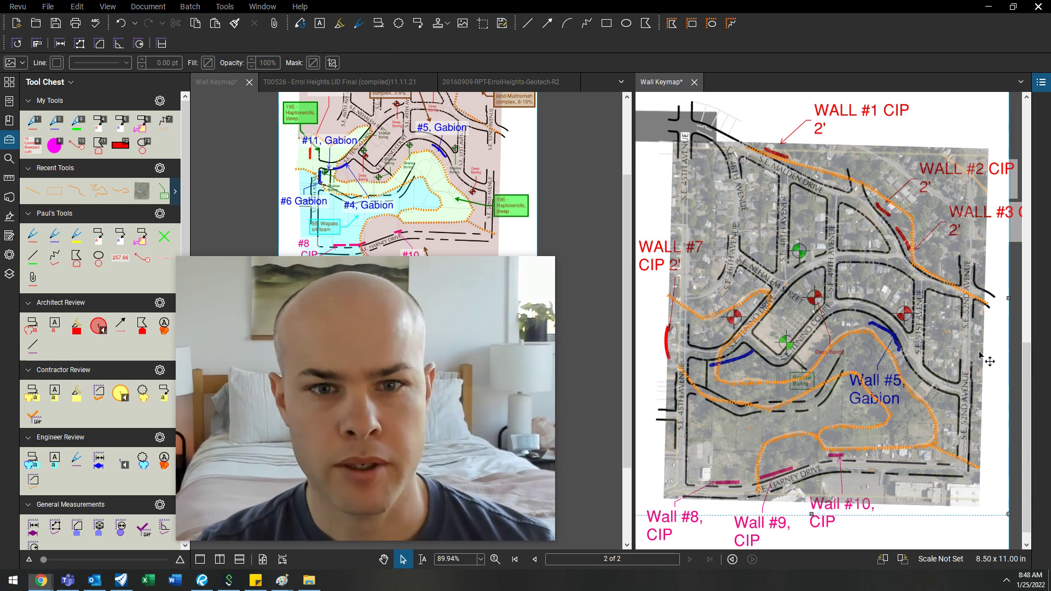
{"action": "left_click", "coordinate": [41, 581]}
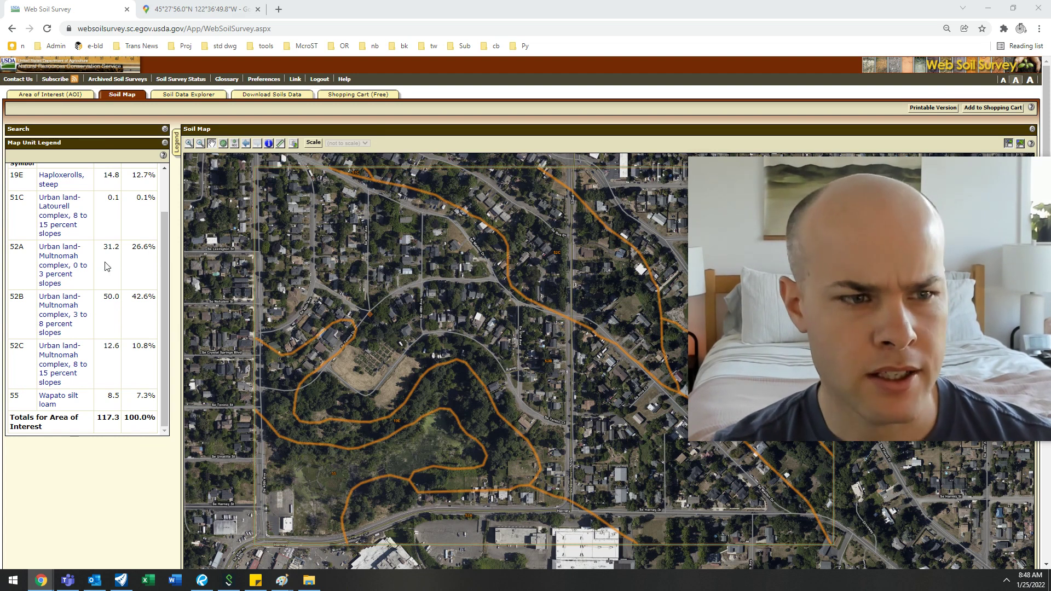
{"action": "scroll", "coordinate": [72, 242], "scroll_direction": "up", "scroll_amount": 1}
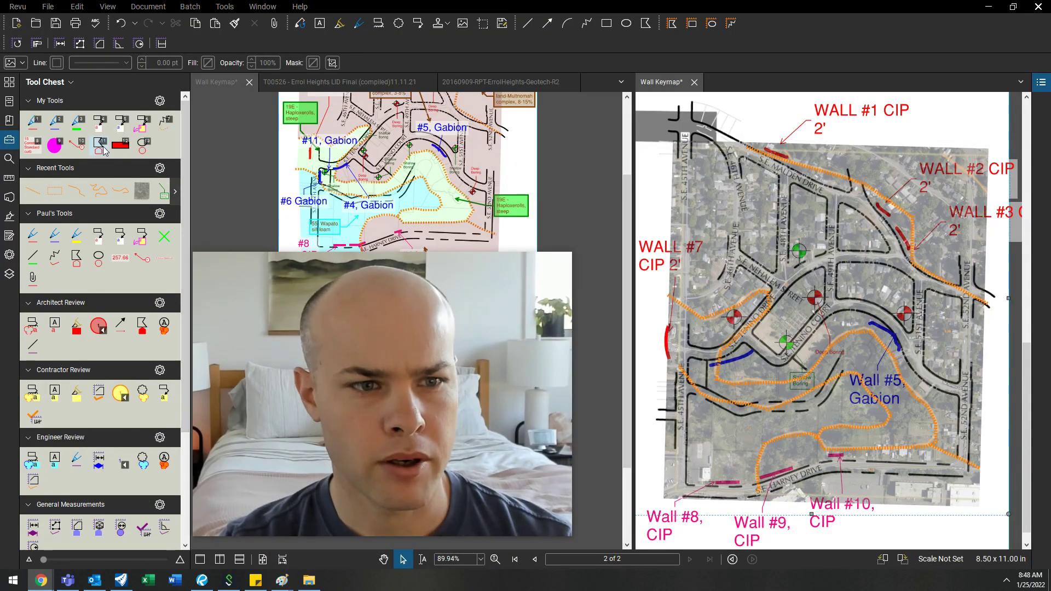
Draw an orange polygon around the soil zone and give it a Dashed 1 outline.
{"action": "left_click", "coordinate": [99, 144]}
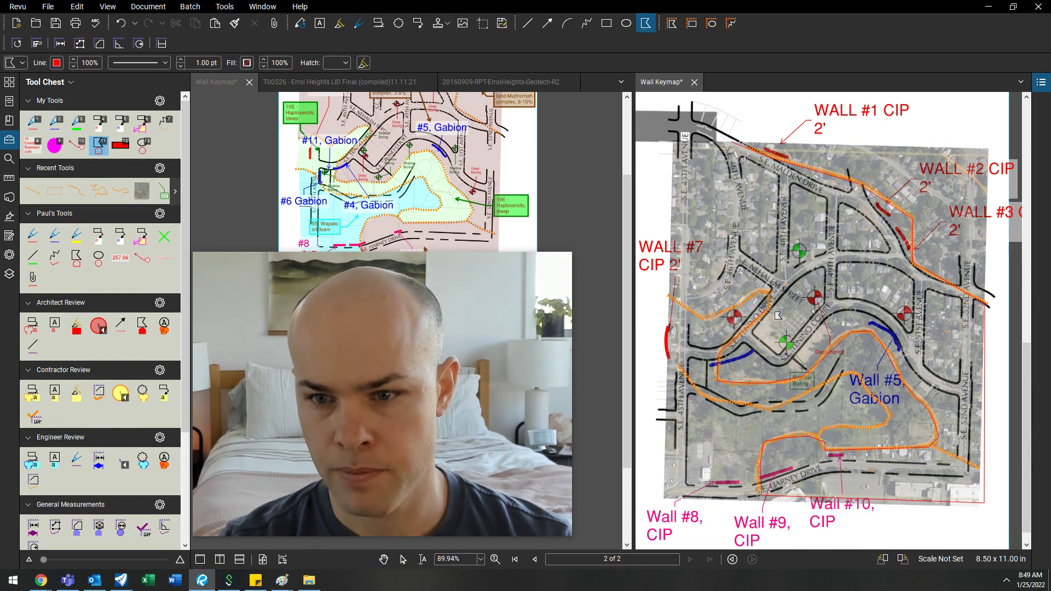
{"action": "left_click", "coordinate": [704, 310]}
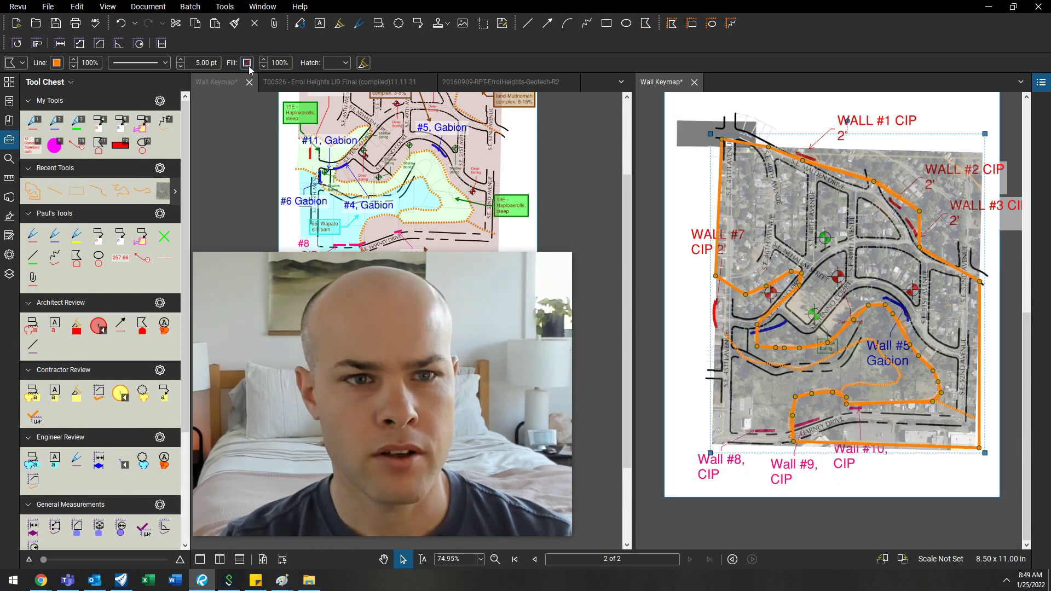
{"action": "left_click", "coordinate": [164, 62]}
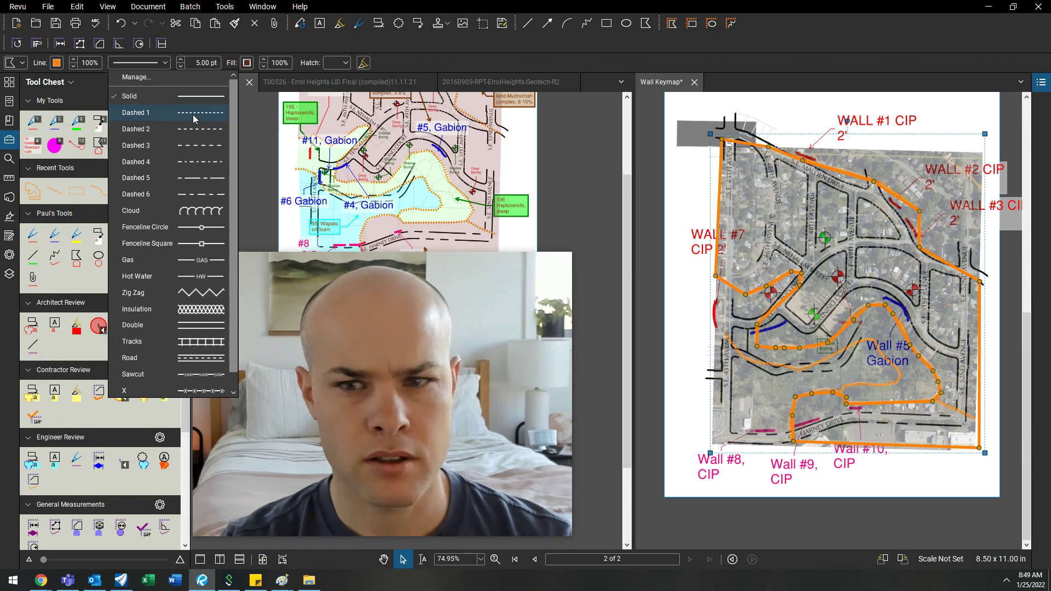
{"action": "left_click", "coordinate": [194, 116]}
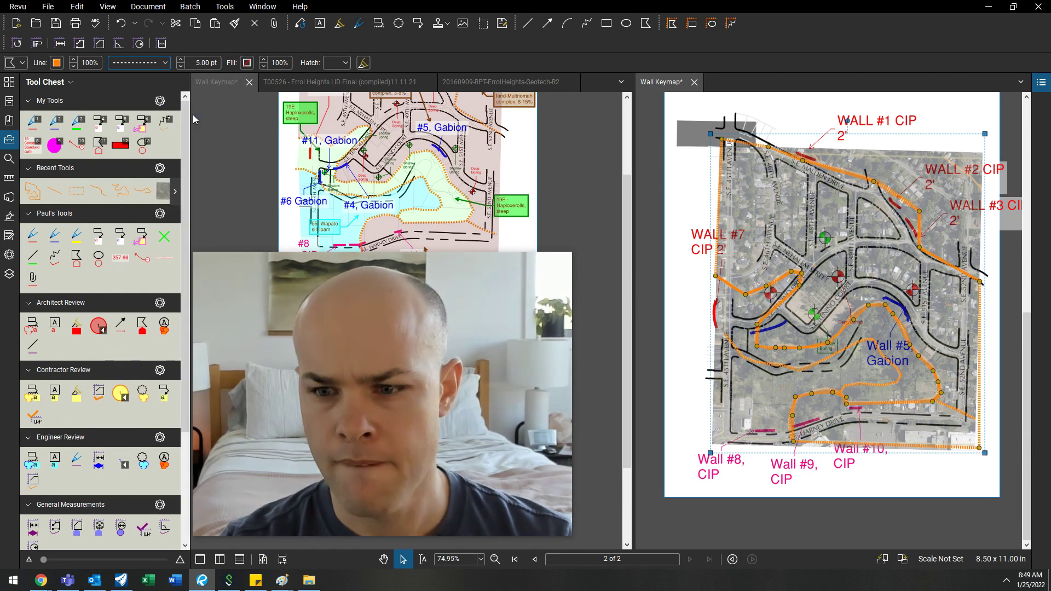
{"action": "scroll", "coordinate": [797, 427], "scroll_direction": "up", "scroll_amount": 3}
{"action": "left_click", "coordinate": [782, 419]}
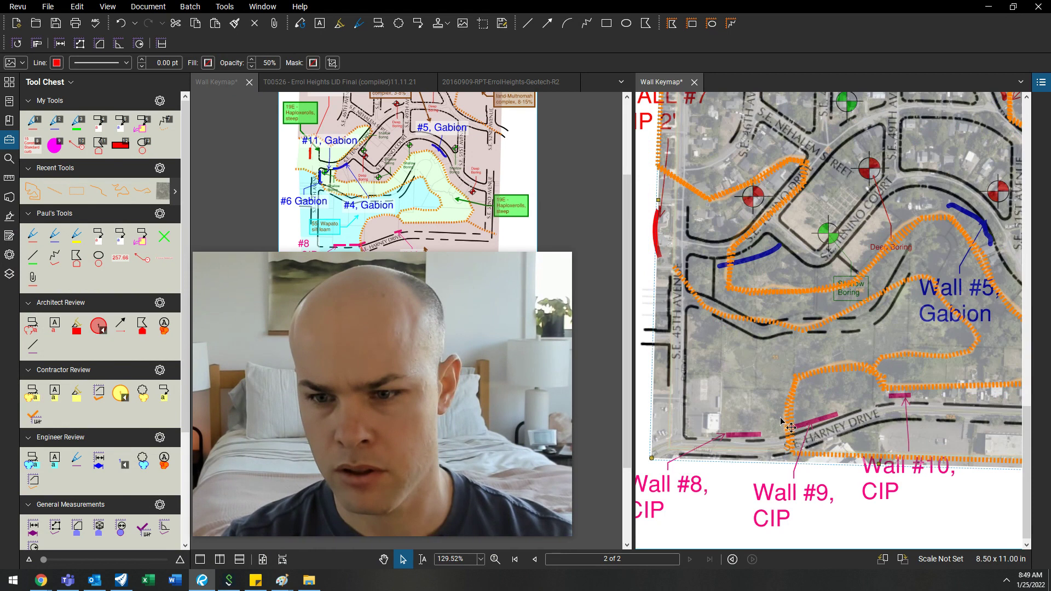
{"action": "left_click", "coordinate": [786, 422]}
{"action": "scroll", "coordinate": [787, 421], "scroll_direction": "up", "scroll_amount": 4}
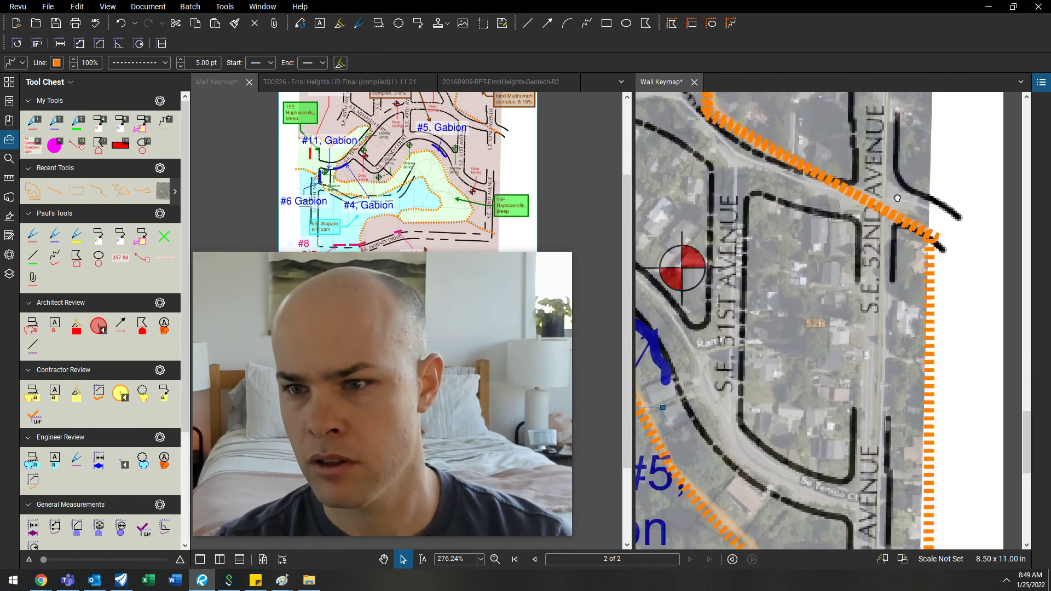
{"action": "scroll", "coordinate": [831, 246], "scroll_direction": "down", "scroll_amount": 10}
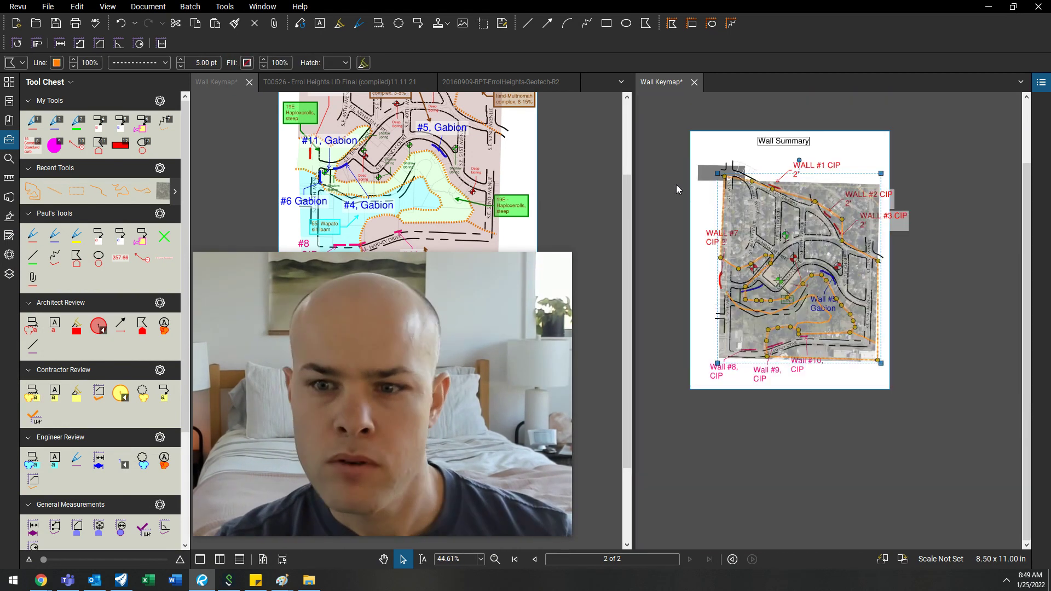
Give the polygon a Diagonal Brick hatch and an orange fill at 25% opacity.
{"action": "left_click", "coordinate": [336, 64]}
{"action": "left_click", "coordinate": [376, 144]}
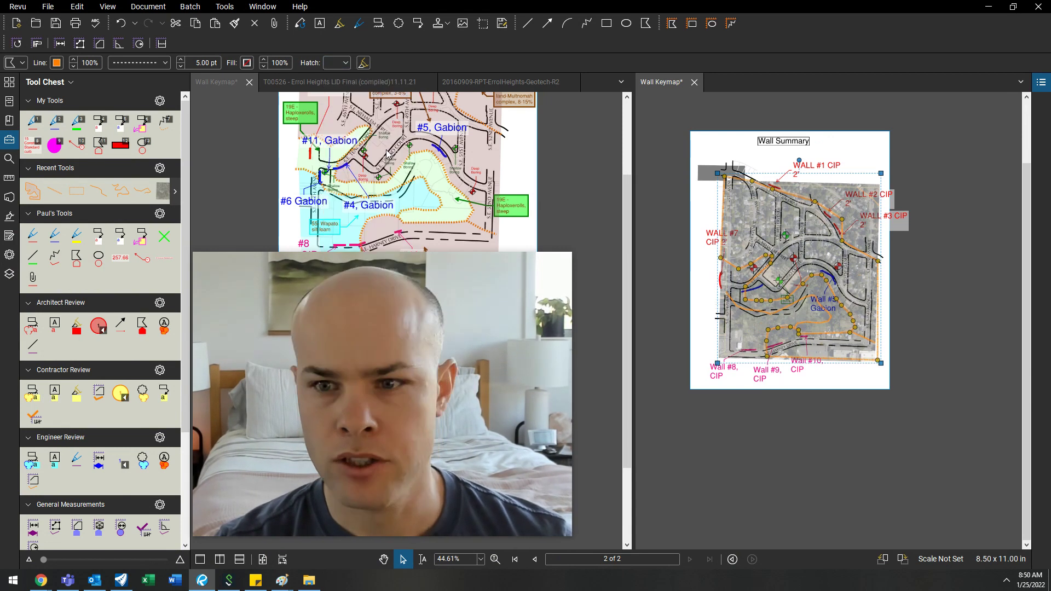
{"action": "left_click", "coordinate": [346, 63]}
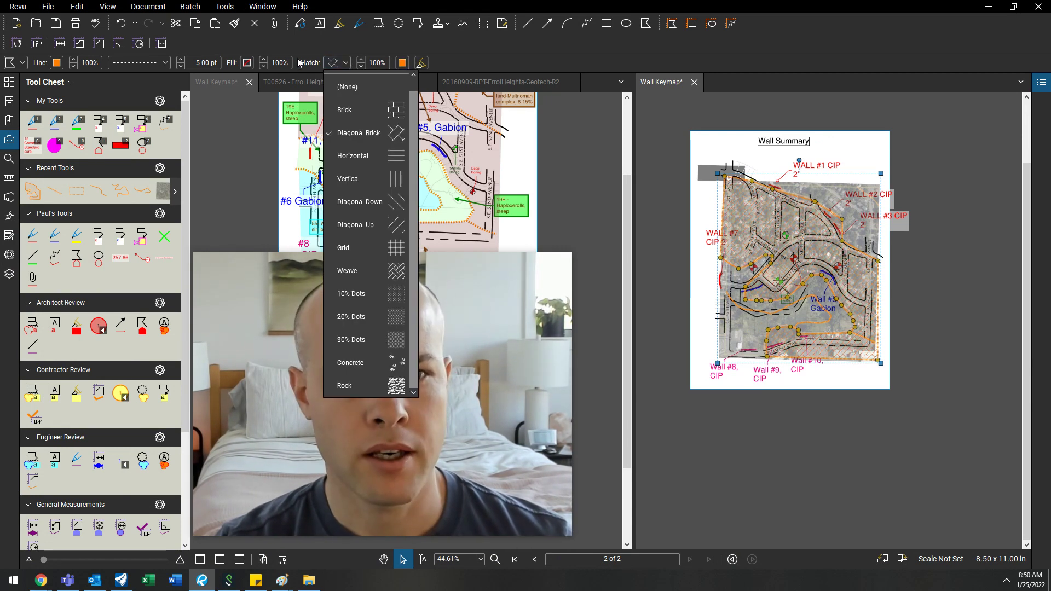
{"action": "left_click", "coordinate": [247, 62]}
{"action": "left_click", "coordinate": [247, 62]}
{"action": "left_click", "coordinate": [274, 95]}
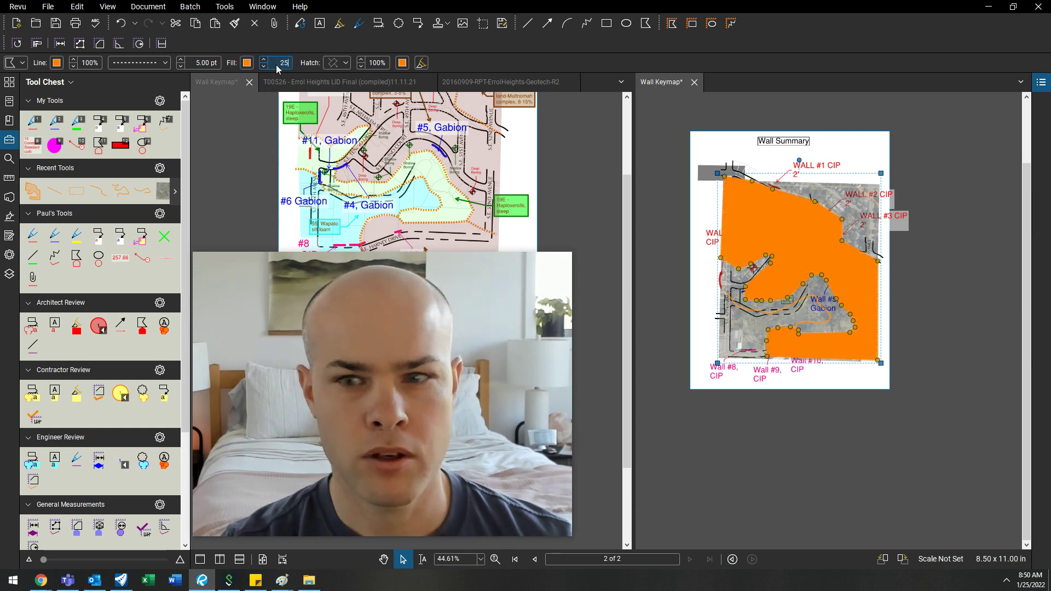
{"action": "key", "text": "Return"}
Deselect to check the translucent fill, then reselect the orange soil-zone polygon.
{"action": "left_click", "coordinate": [944, 286]}
{"action": "scroll", "coordinate": [832, 265], "scroll_direction": "up", "scroll_amount": 2}
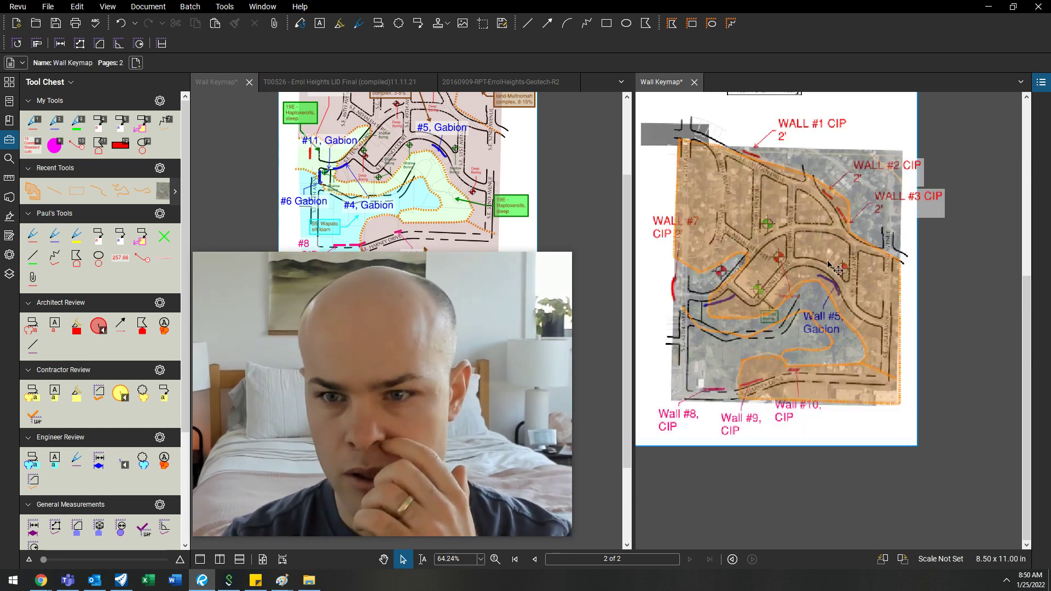
{"action": "scroll", "coordinate": [838, 270], "scroll_direction": "up", "scroll_amount": 3}
{"action": "left_click", "coordinate": [913, 282]}
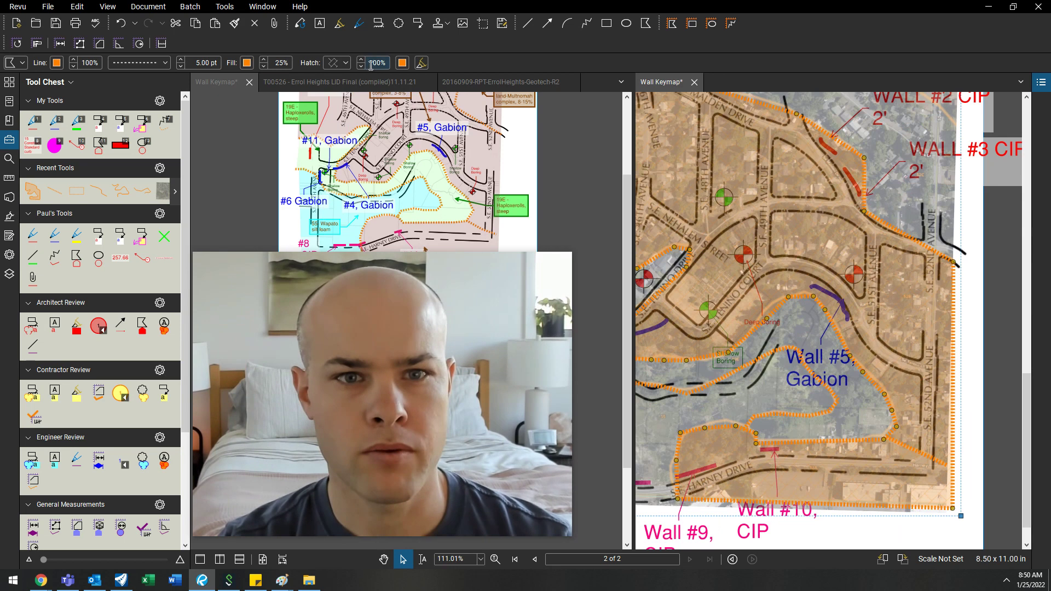
{"action": "left_click", "coordinate": [345, 64]}
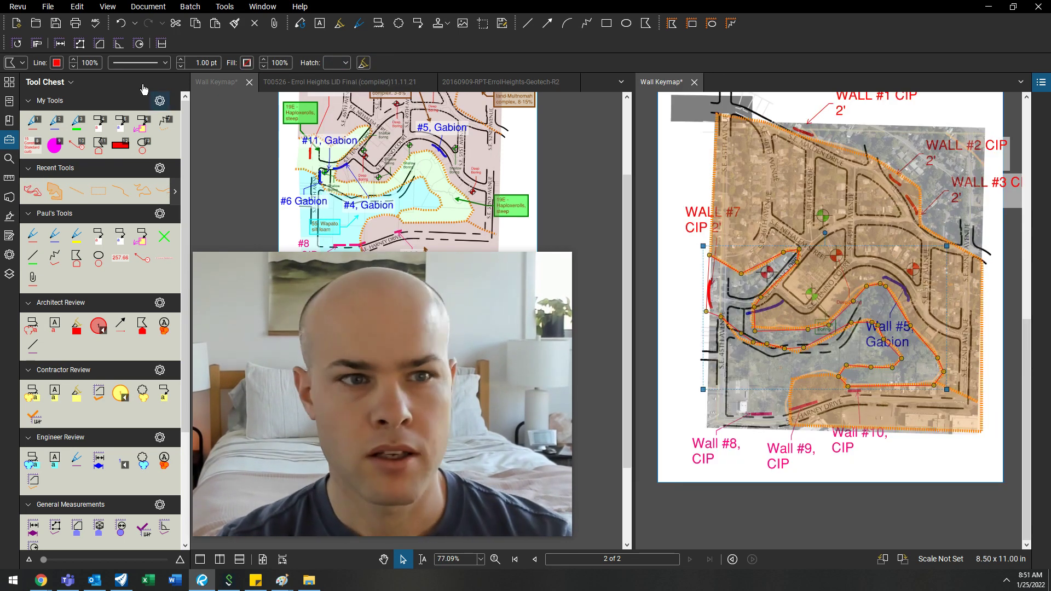
Give the central soil polygon a 0 outline width and a green fill at 50% opacity.
{"action": "left_click", "coordinate": [56, 62]}
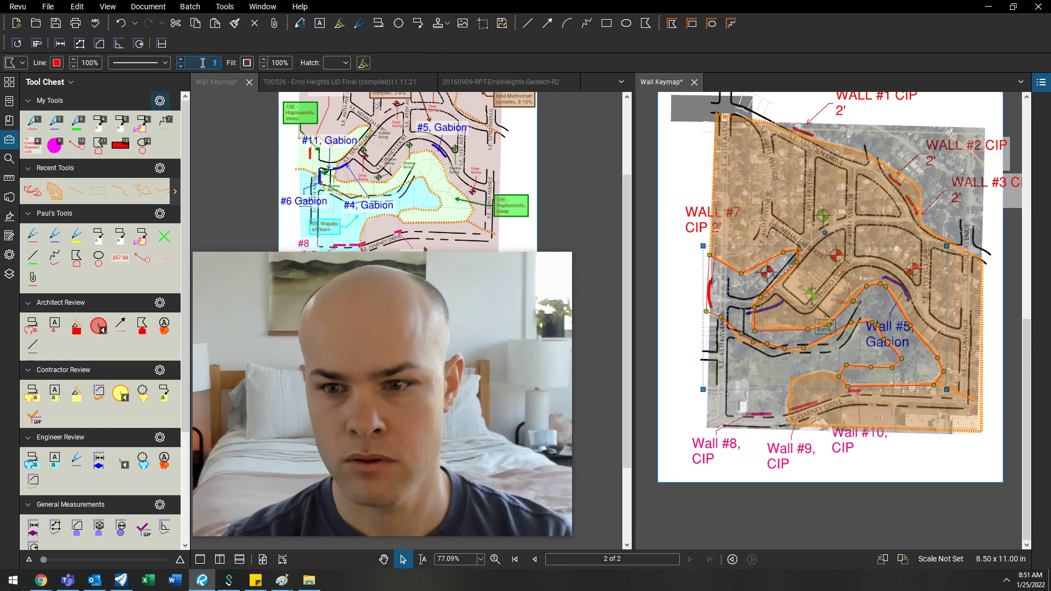
{"action": "type", "text": "0"}
{"action": "key", "text": "Return"}
{"action": "left_click", "coordinate": [247, 63]}
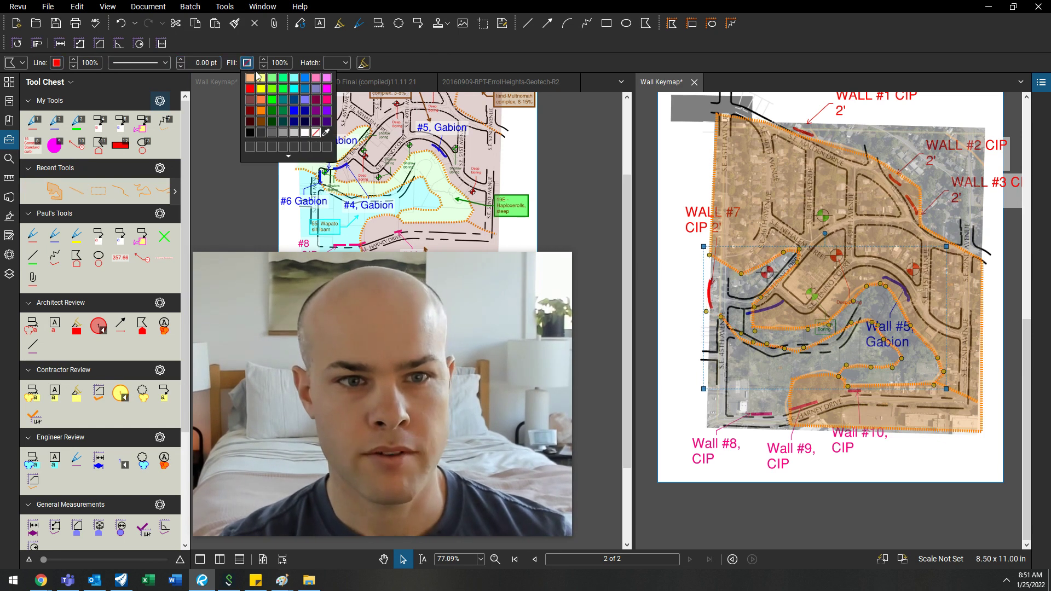
{"action": "left_click", "coordinate": [273, 101]}
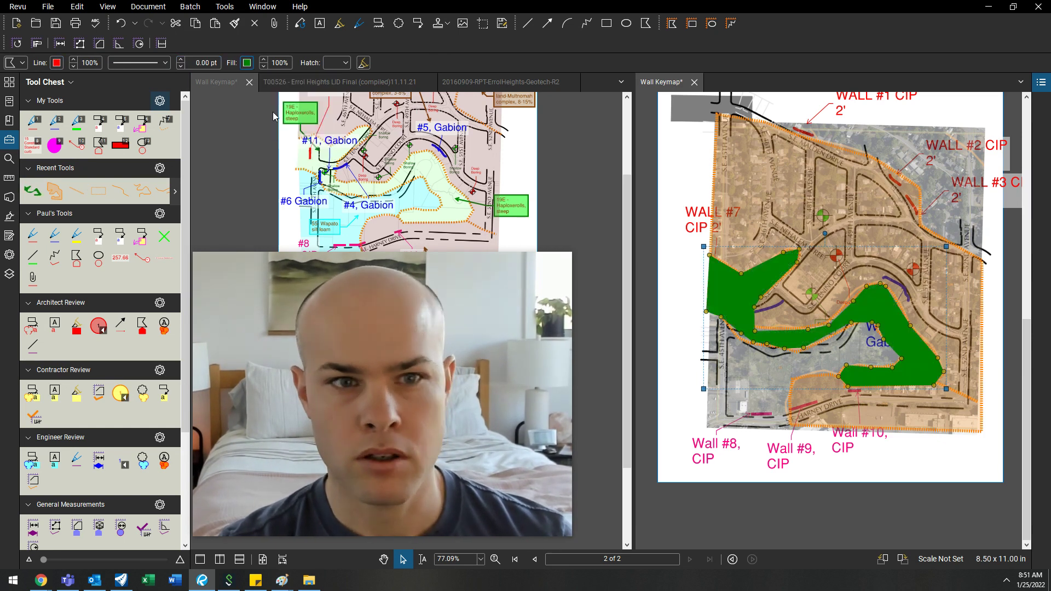
{"action": "left_click", "coordinate": [276, 64]}
{"action": "type", "text": "50"}
{"action": "key", "text": "Return"}
{"action": "key", "text": "Tab"}
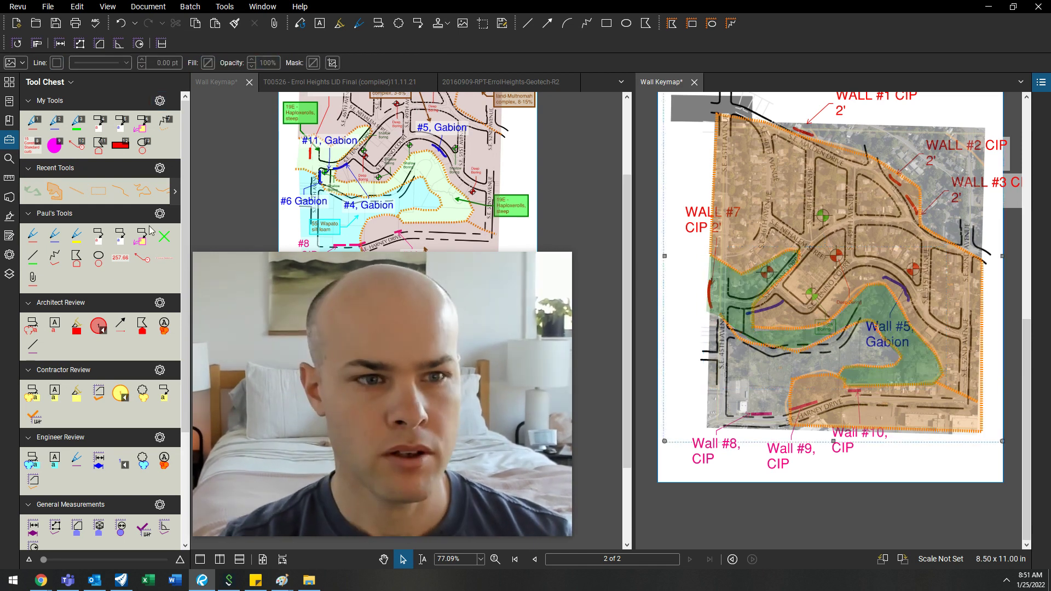
Fill the lower-left soil polygon cyan at 25% opacity with no outline.
{"action": "key", "text": "Tab"}
{"action": "left_click", "coordinate": [247, 63]}
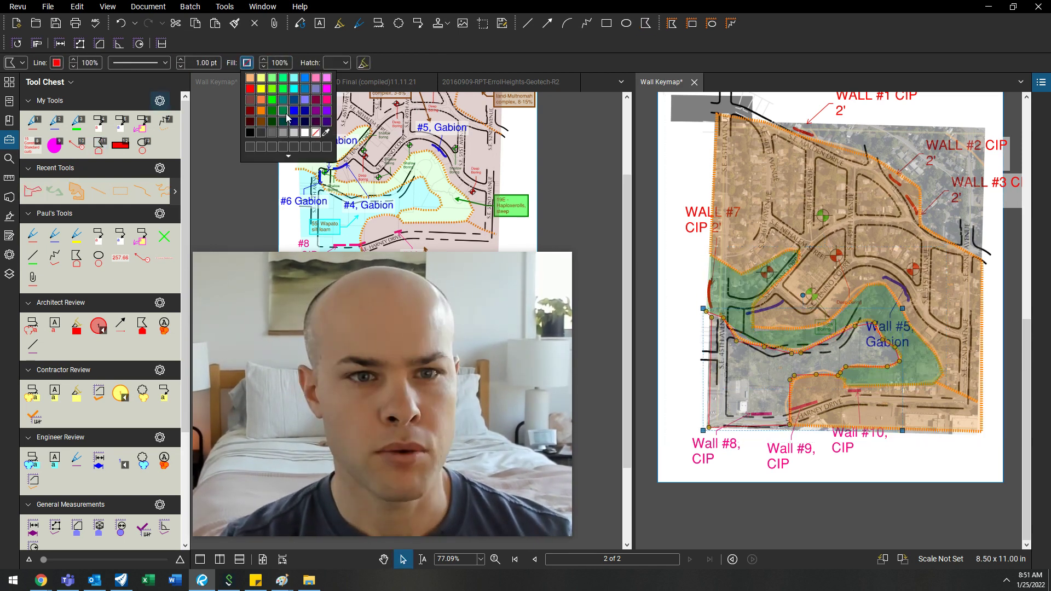
{"action": "left_click", "coordinate": [301, 93]}
{"action": "left_click", "coordinate": [276, 63]}
{"action": "type", "text": "25"}
{"action": "key", "text": "Return"}
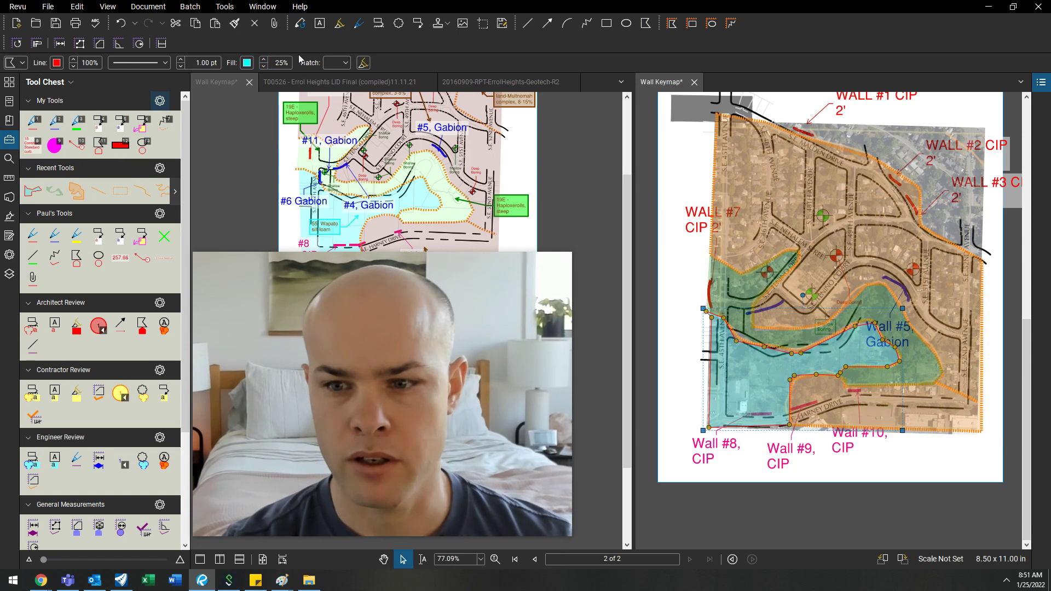
{"action": "left_click", "coordinate": [204, 68]}
{"action": "key", "text": "Return"}
{"action": "key", "text": "Tab"}
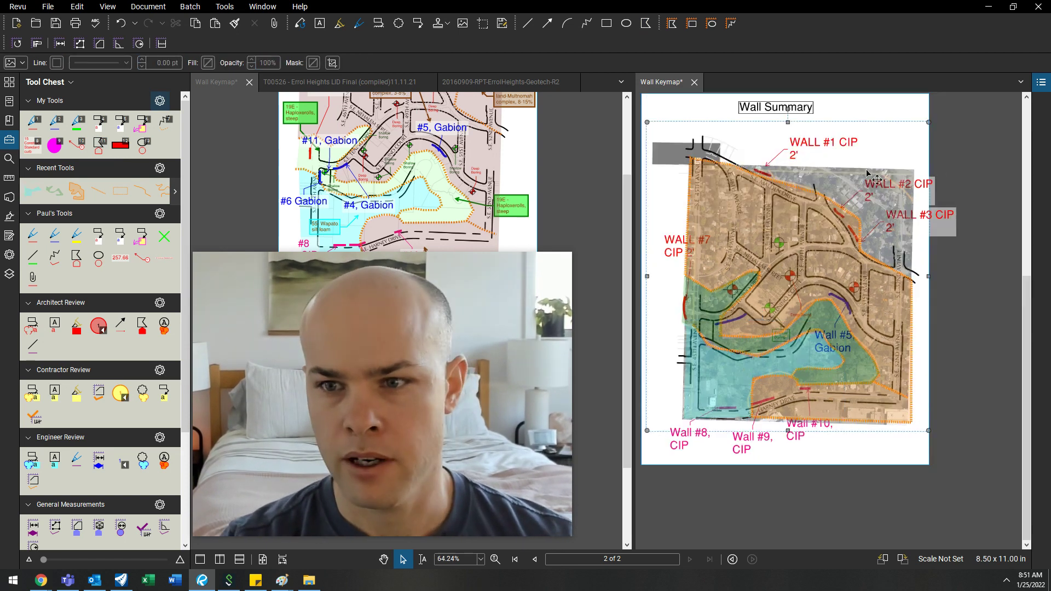
{"action": "scroll", "coordinate": [915, 191], "scroll_direction": "up", "scroll_amount": 3}
Select the green soil polygon and give it a 0.5 pt outline.
{"action": "scroll", "coordinate": [915, 194], "scroll_direction": "down", "scroll_amount": 3}
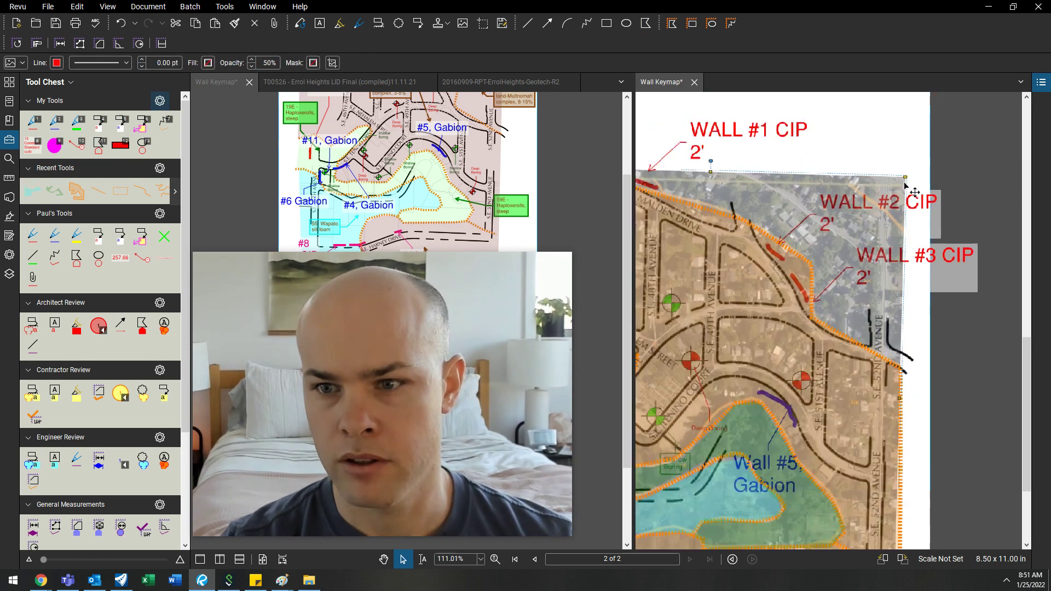
{"action": "key", "text": "Tab"}
{"action": "scroll", "coordinate": [723, 394], "scroll_direction": "up", "scroll_amount": 4}
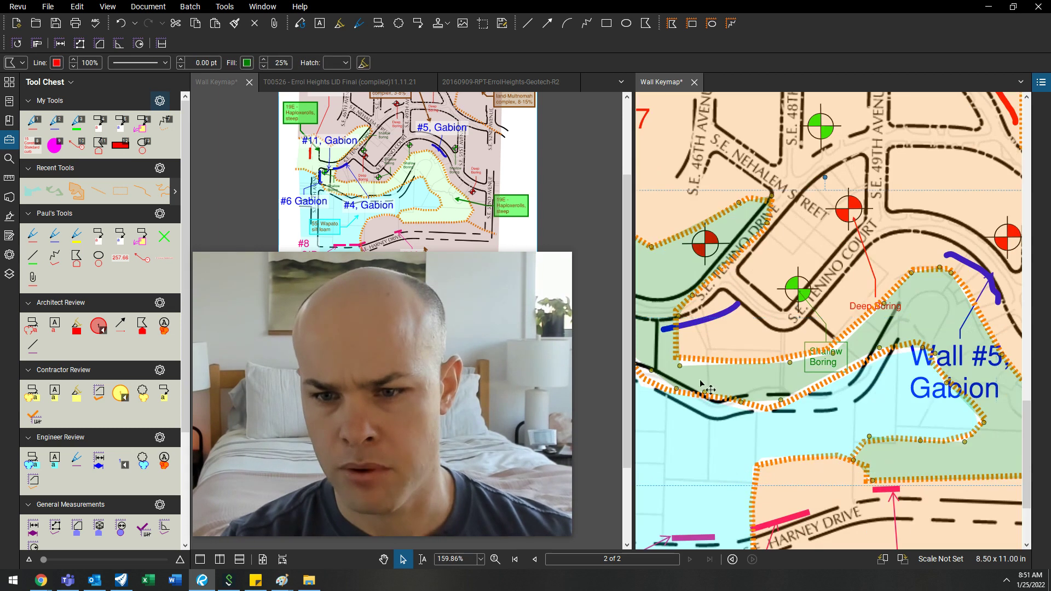
{"action": "key", "text": "Tab"}
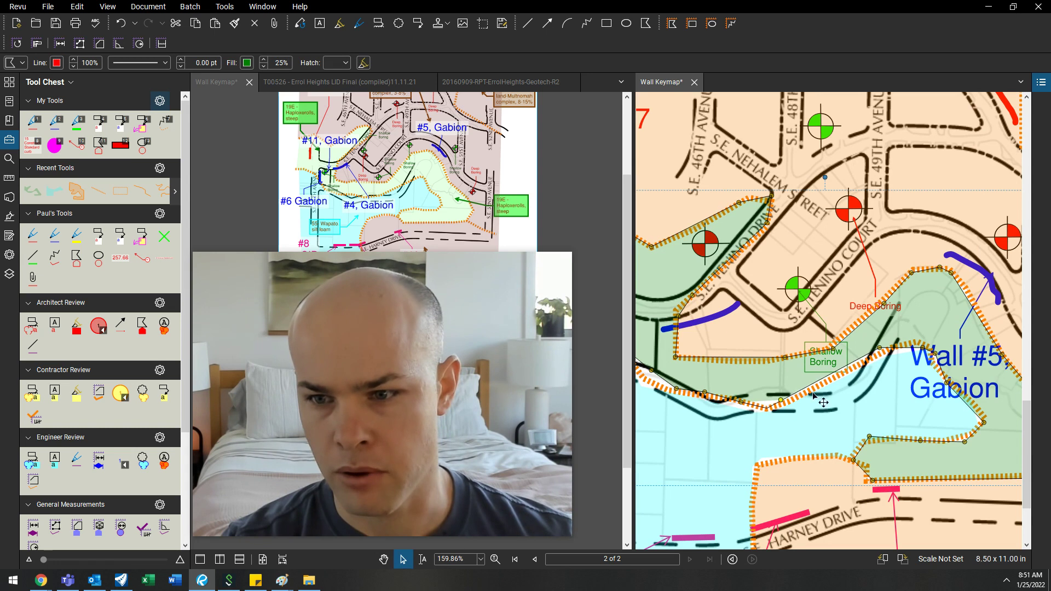
{"action": "key", "text": "Tab"}
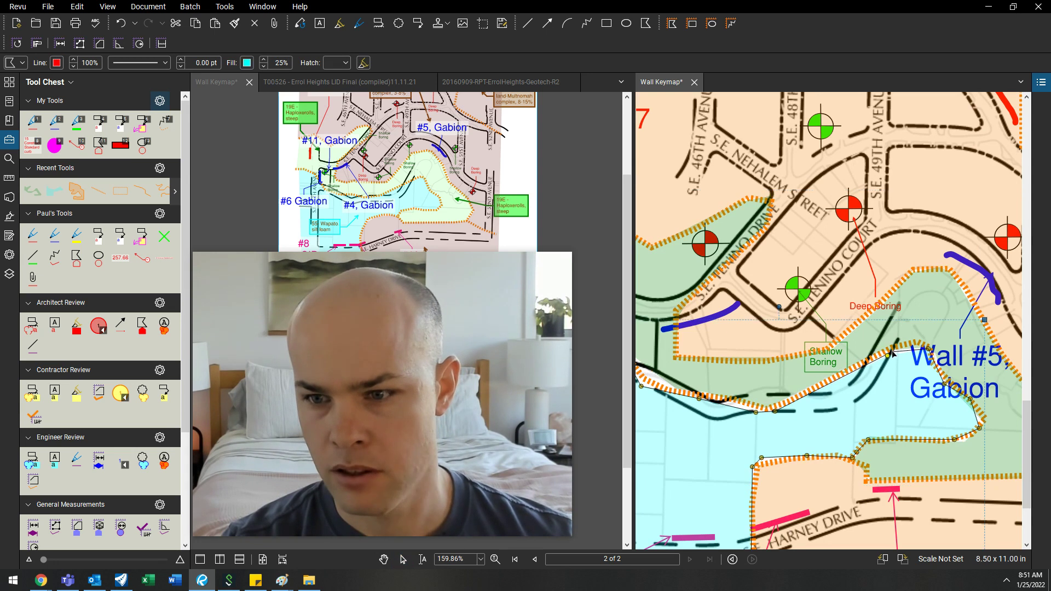
{"action": "scroll", "coordinate": [767, 381], "scroll_direction": "down", "scroll_amount": 6}
{"action": "scroll", "coordinate": [765, 382], "scroll_direction": "up", "scroll_amount": 7}
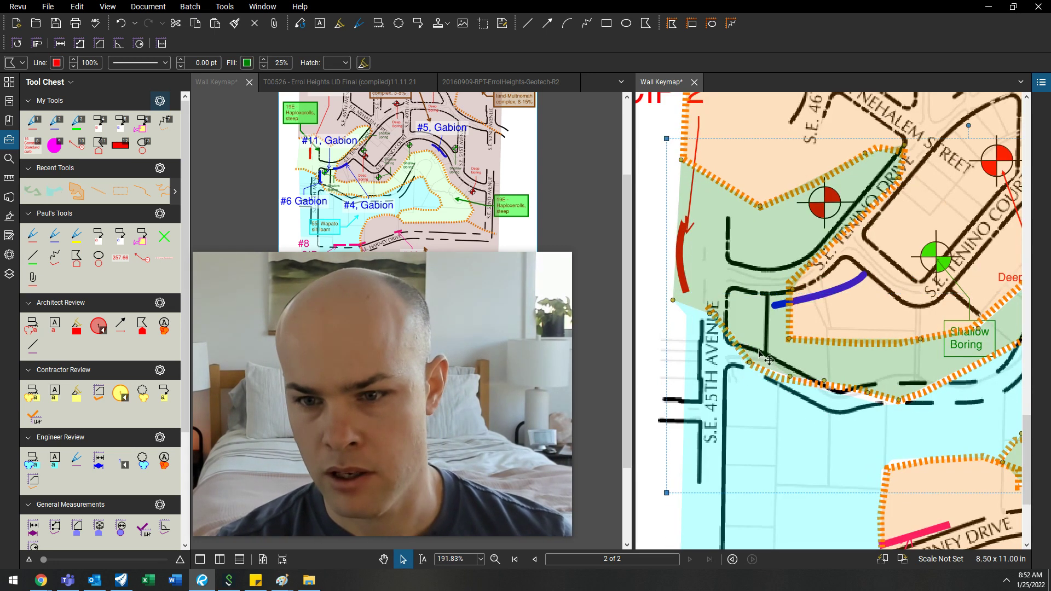
{"action": "right_click", "coordinate": [759, 224]}
{"action": "key", "text": "Escape"}
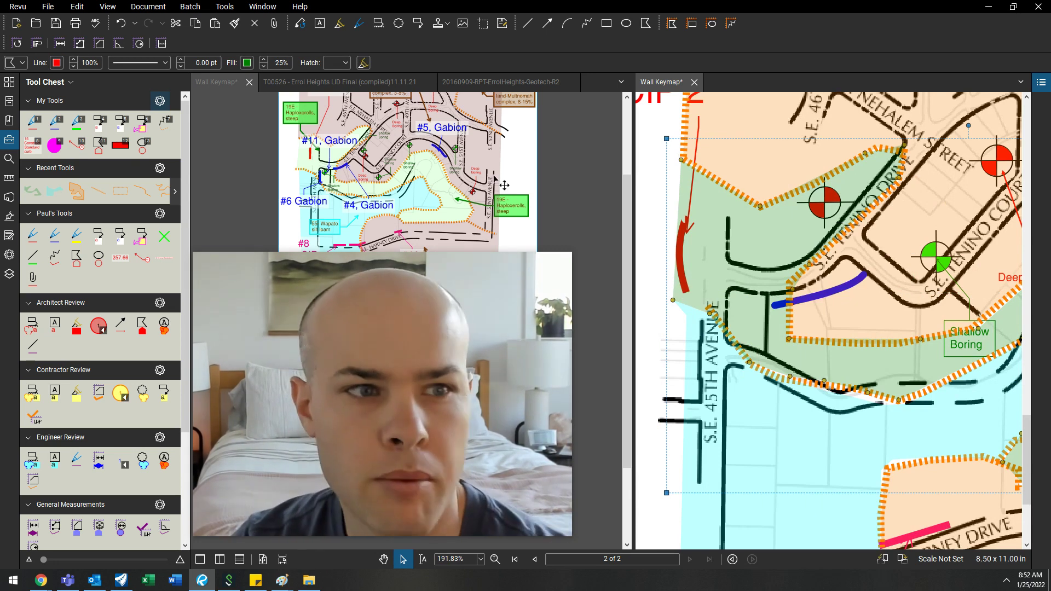
{"action": "left_click", "coordinate": [200, 61]}
{"action": "type", "text": "0.5"}
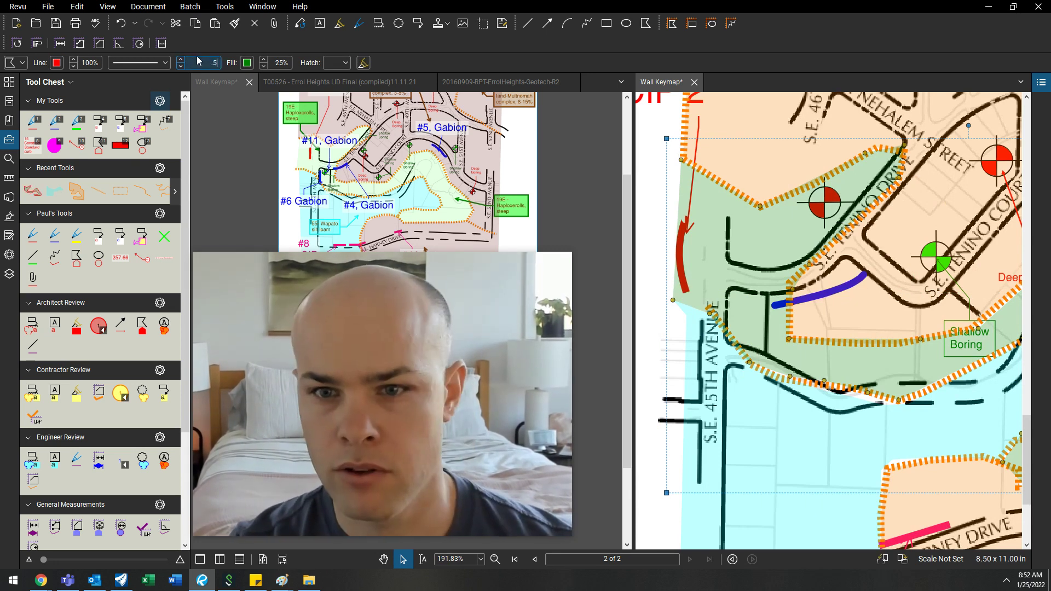
{"action": "key", "text": "Return"}
Add a control point on the green zone's western edge to reshape it.
{"action": "right_click", "coordinate": [682, 213]}
{"action": "left_click", "coordinate": [838, 313]}
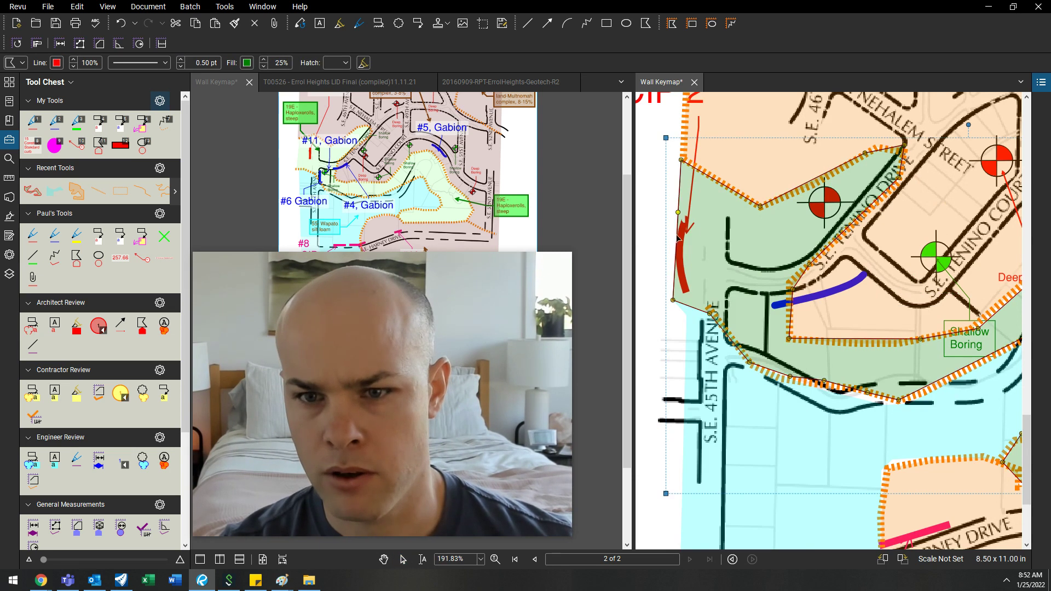
{"action": "left_click", "coordinate": [668, 207]}
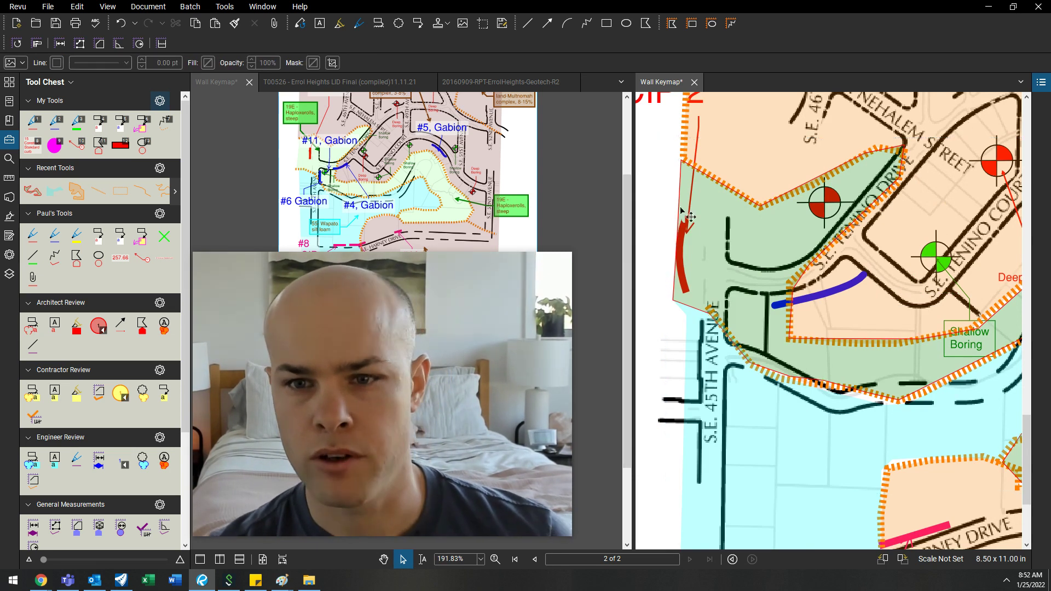
{"action": "left_click", "coordinate": [688, 228]}
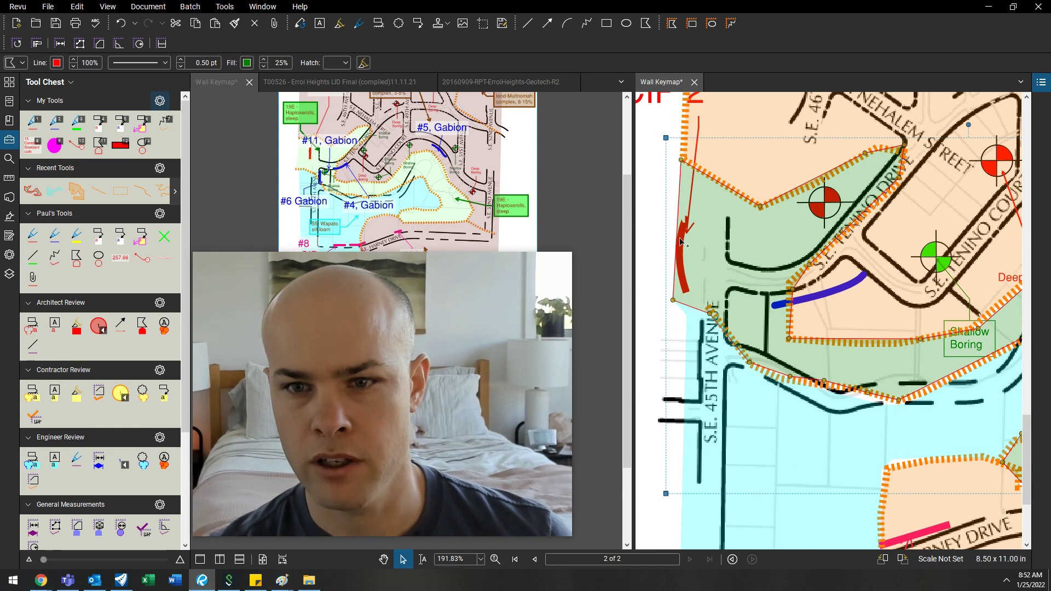
{"action": "right_click", "coordinate": [674, 302]}
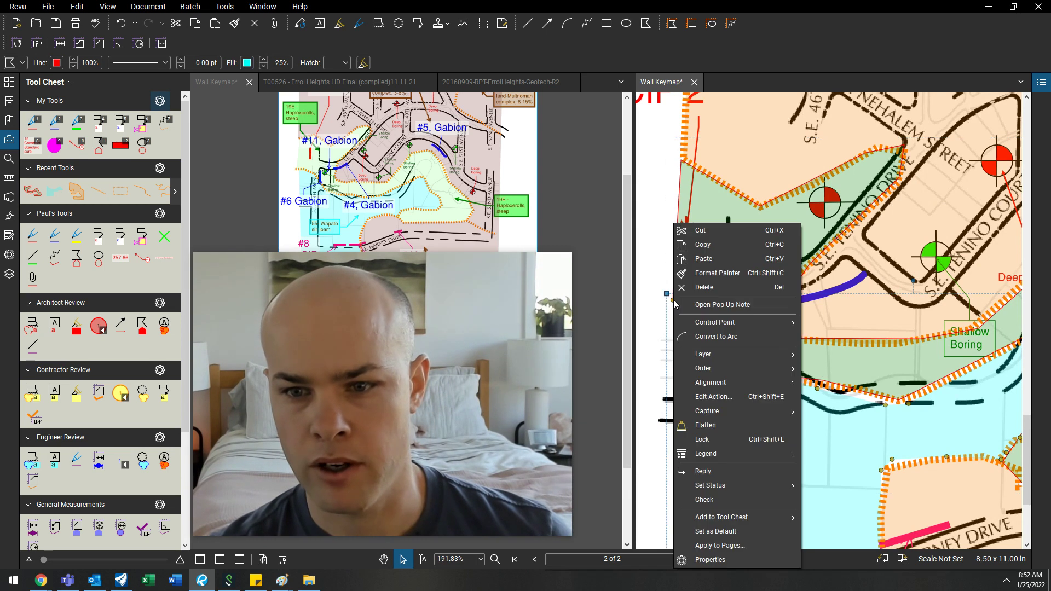
{"action": "mouse_move", "coordinate": [727, 321]}
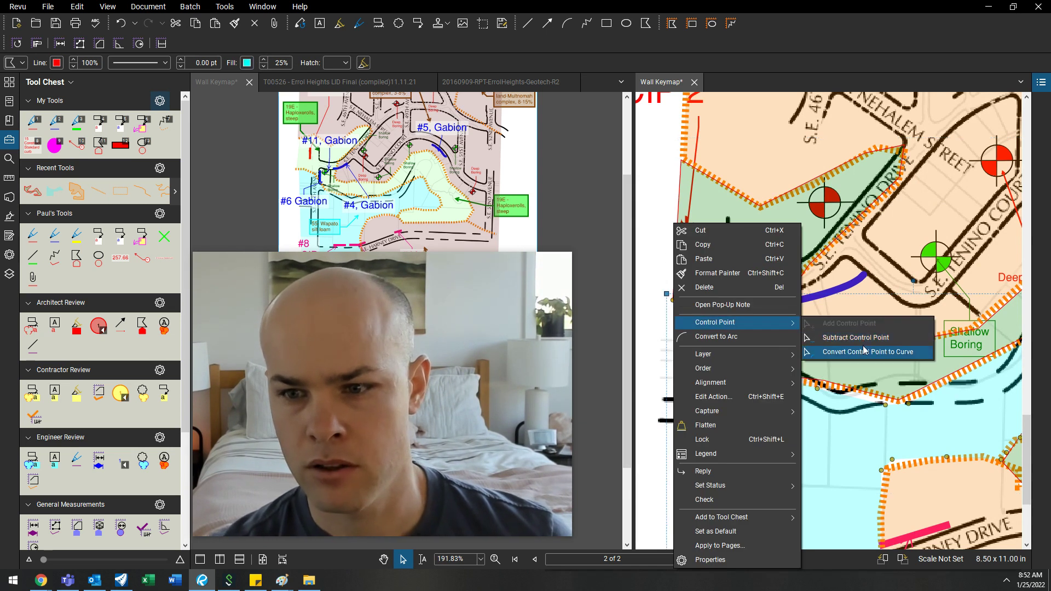
{"action": "left_click", "coordinate": [661, 218]}
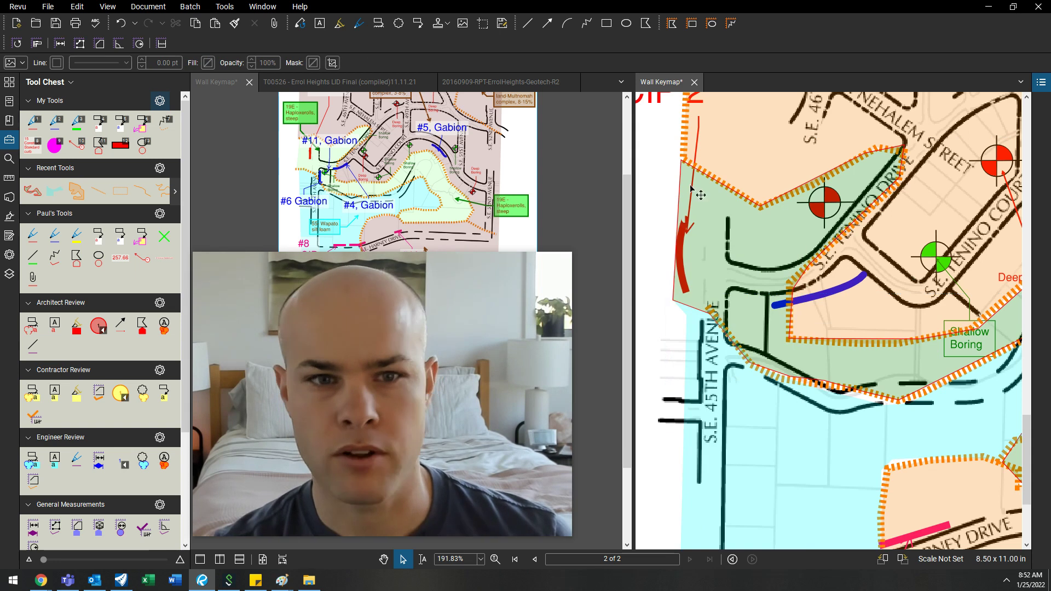
{"action": "left_click", "coordinate": [732, 206]}
{"action": "scroll", "coordinate": [732, 207], "scroll_direction": "down", "scroll_amount": 5}
{"action": "scroll", "coordinate": [821, 365], "scroll_direction": "up", "scroll_amount": 2}
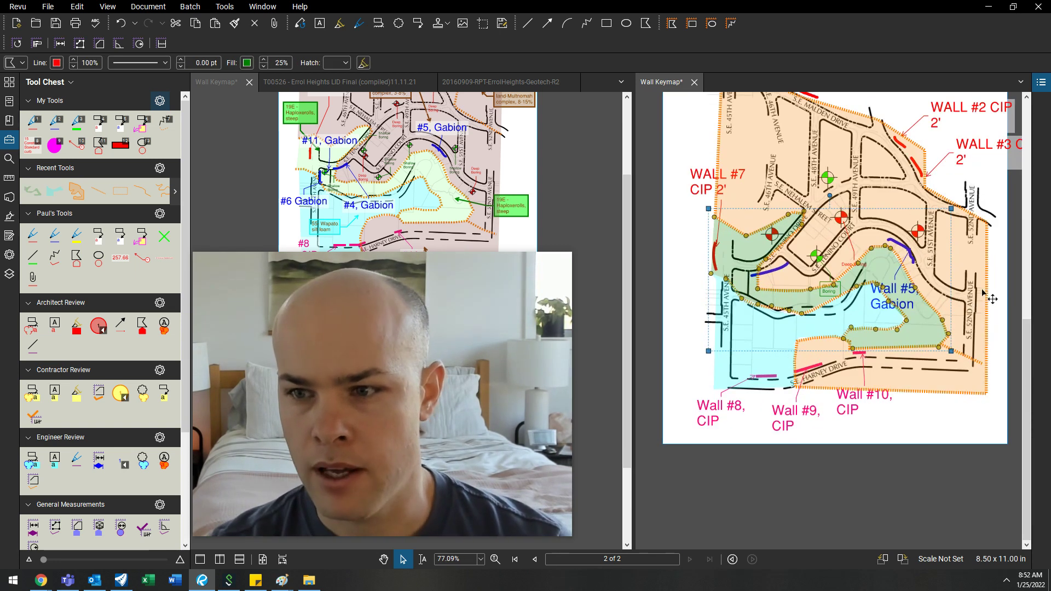
Copy the '55- Wapato silt loam' label from the geotech report onto the keymap beside its zone.
{"action": "scroll", "coordinate": [991, 300], "scroll_direction": "up", "scroll_amount": 2}
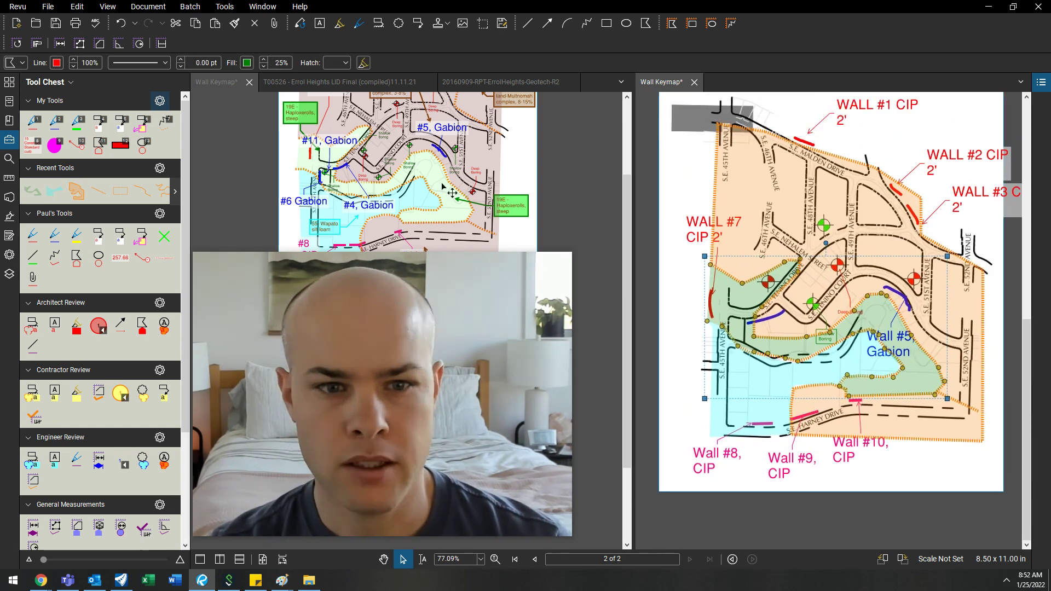
{"action": "left_click", "coordinate": [684, 323]}
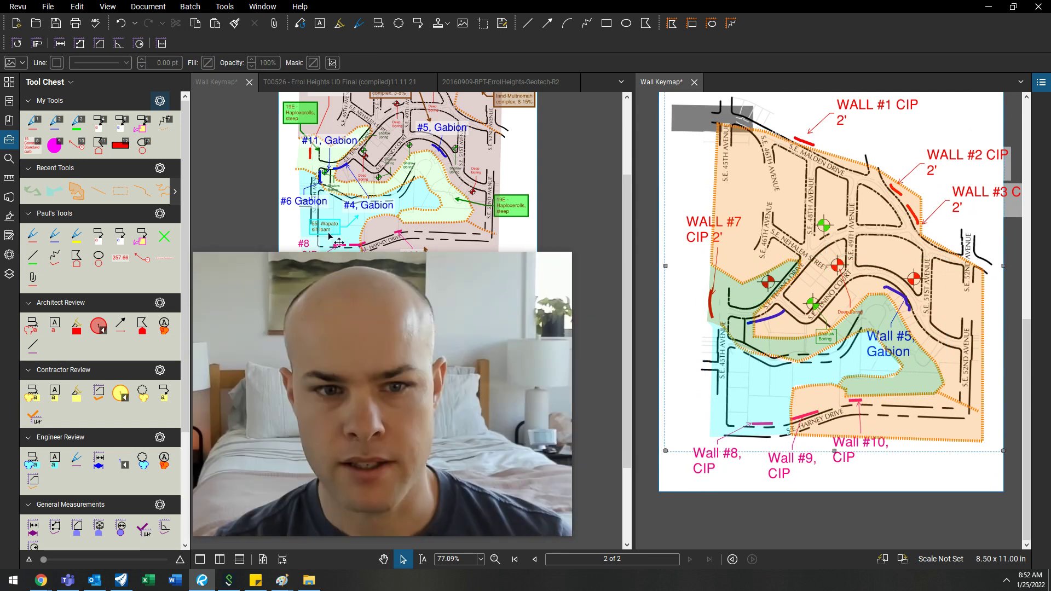
{"action": "left_click_drag", "start_coordinate": [330, 236], "coordinate": [689, 412]}
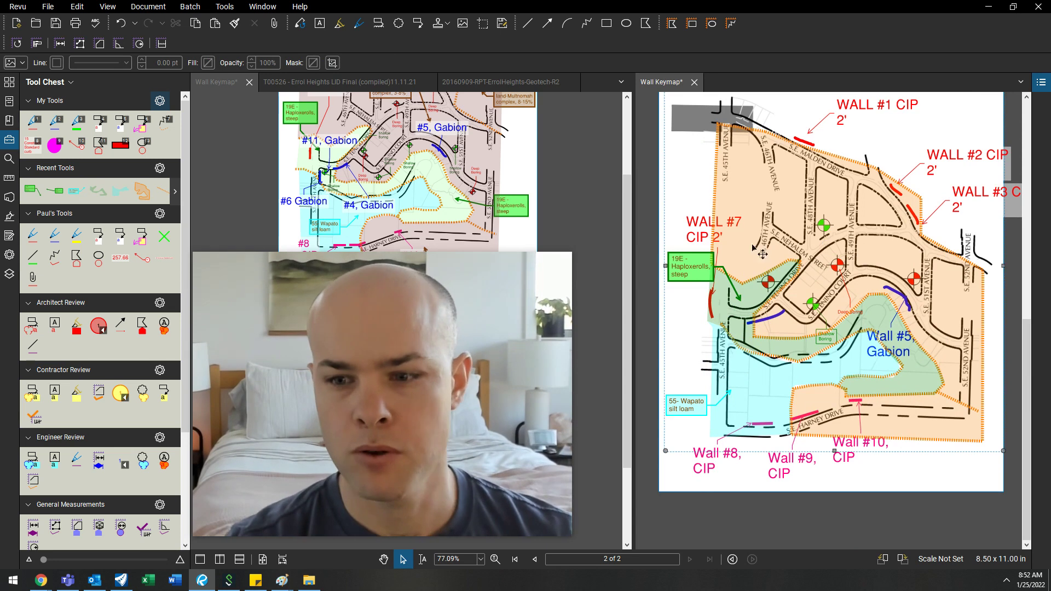
{"action": "scroll", "coordinate": [884, 198], "scroll_direction": "down", "scroll_amount": 1}
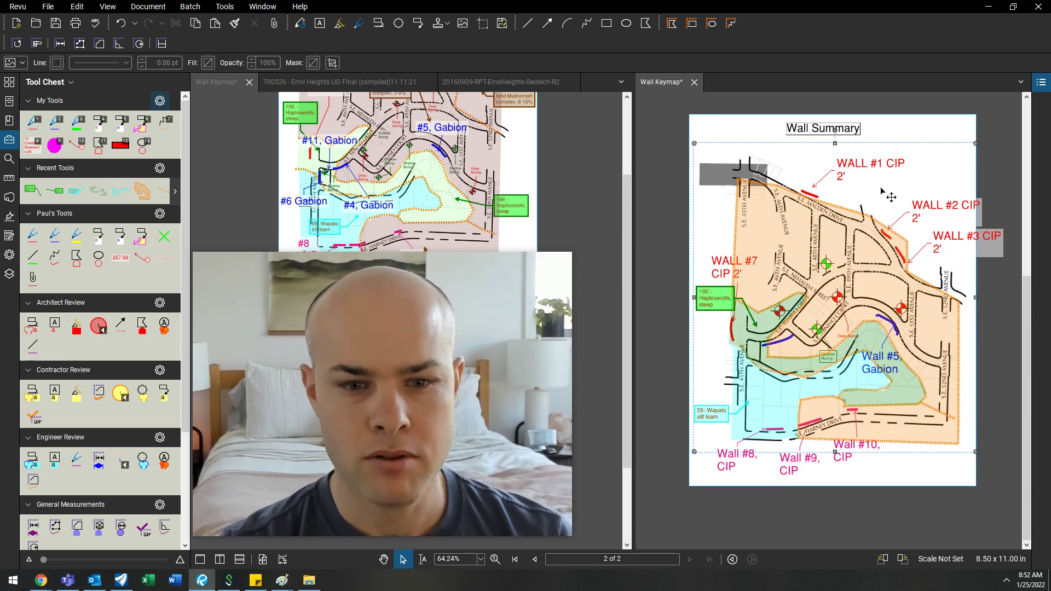